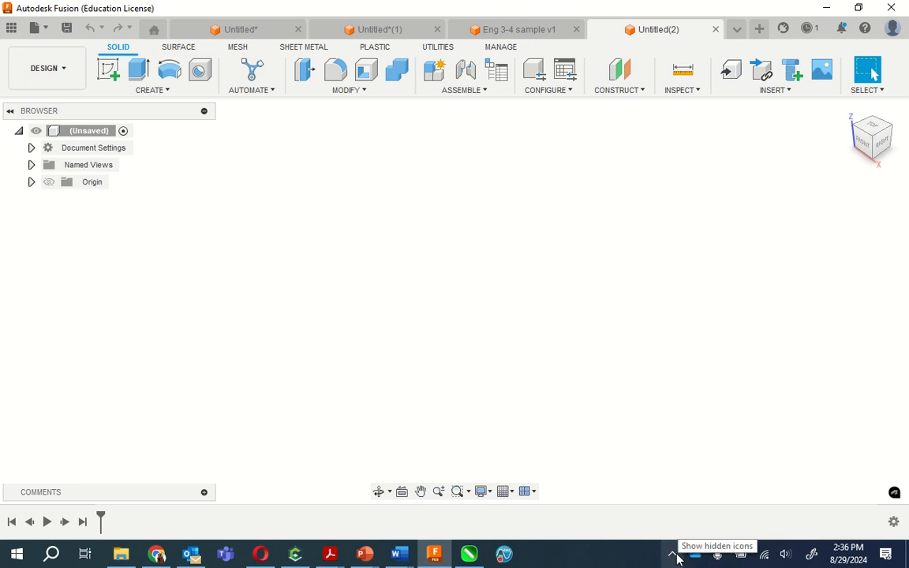
# - Quit Microsoft Teams running in the background and return to the empty Fusion design
pyautogui.click(675, 555)
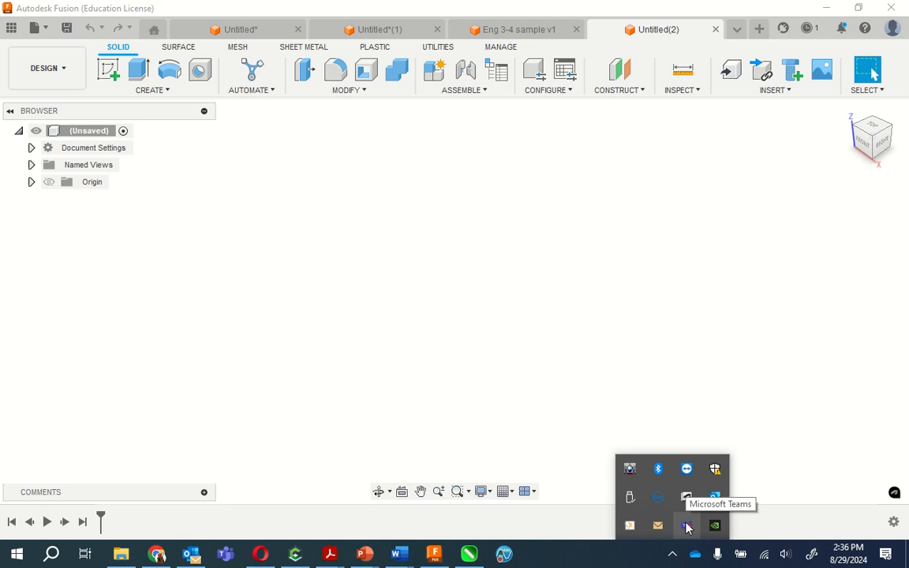
pyautogui.rightClick(687, 526)
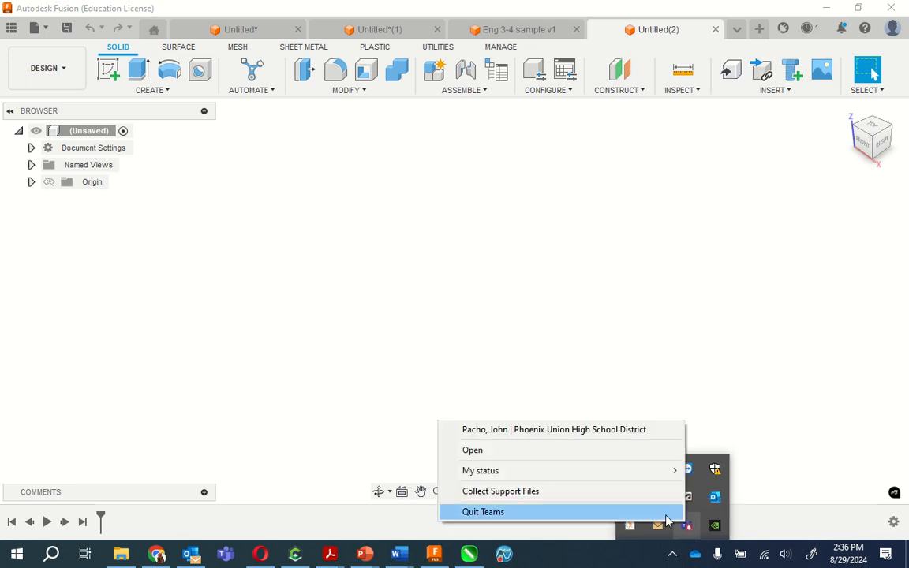
pyautogui.click(654, 511)
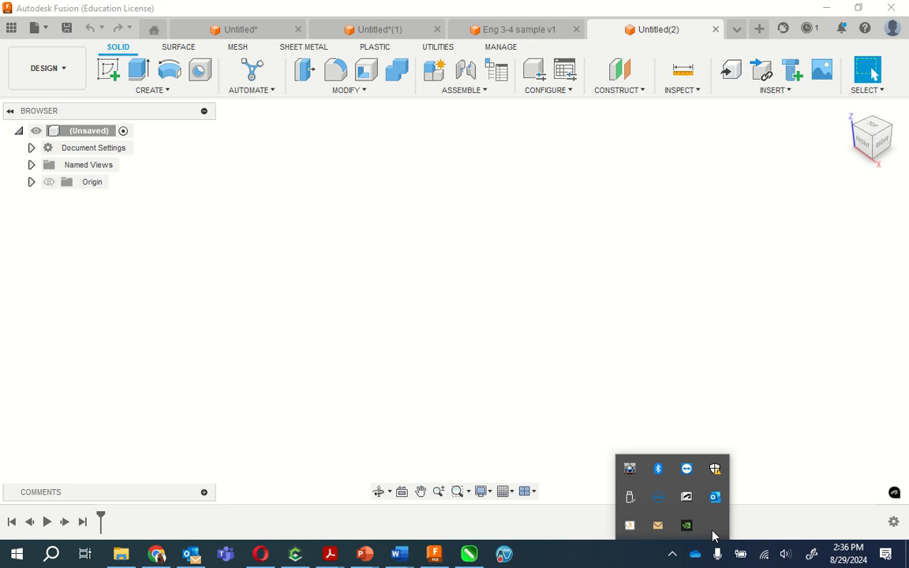
pyautogui.moveTo(269, 560)
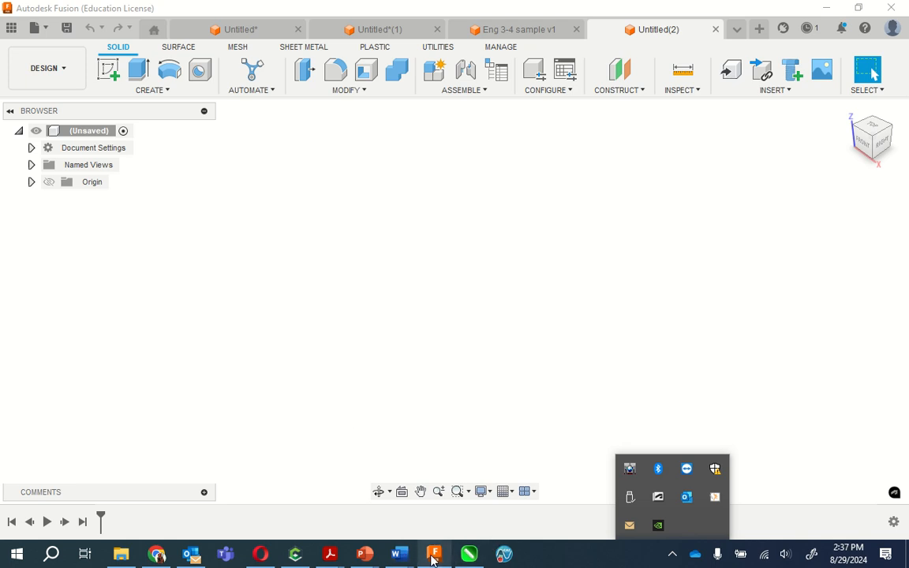
pyautogui.moveTo(433, 559)
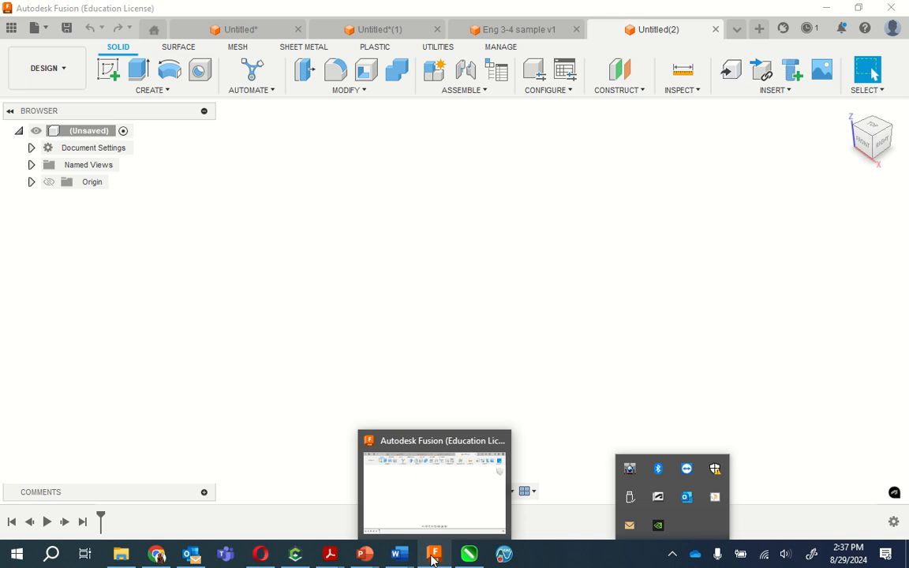
pyautogui.click(408, 462)
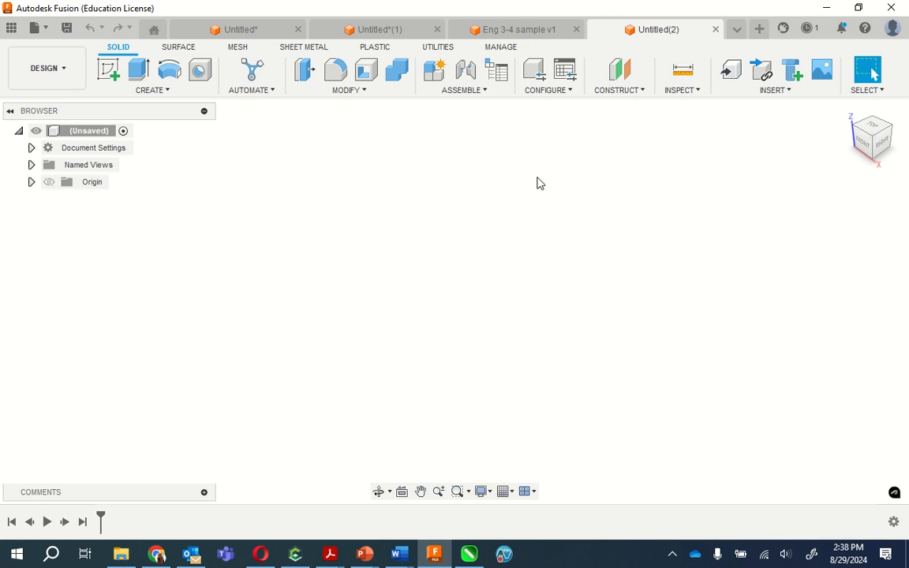
# - Start a sketch on the horizontal XY plane and draw a 2-point rectangle from the origin, 4.55 in wide and 2.8 in high
pyautogui.click(110, 75)
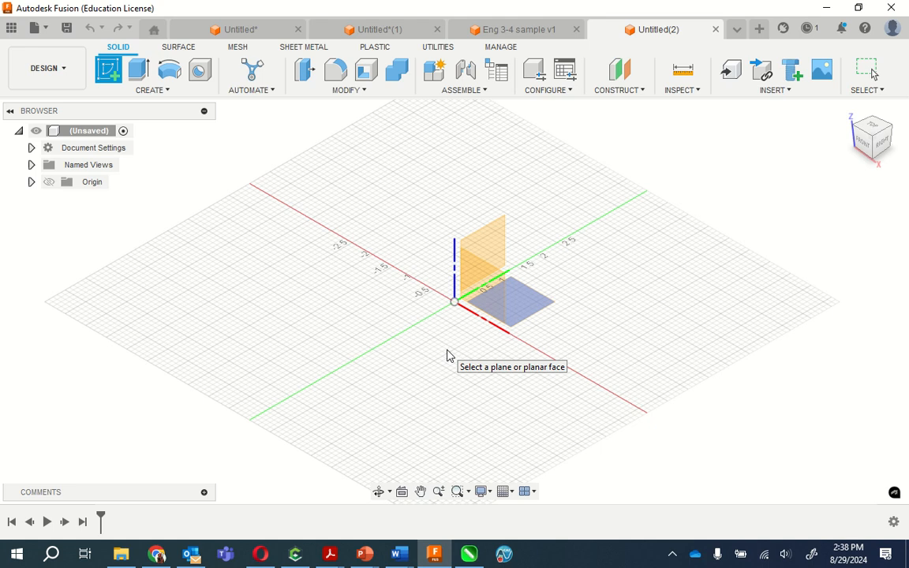
pyautogui.click(450, 353)
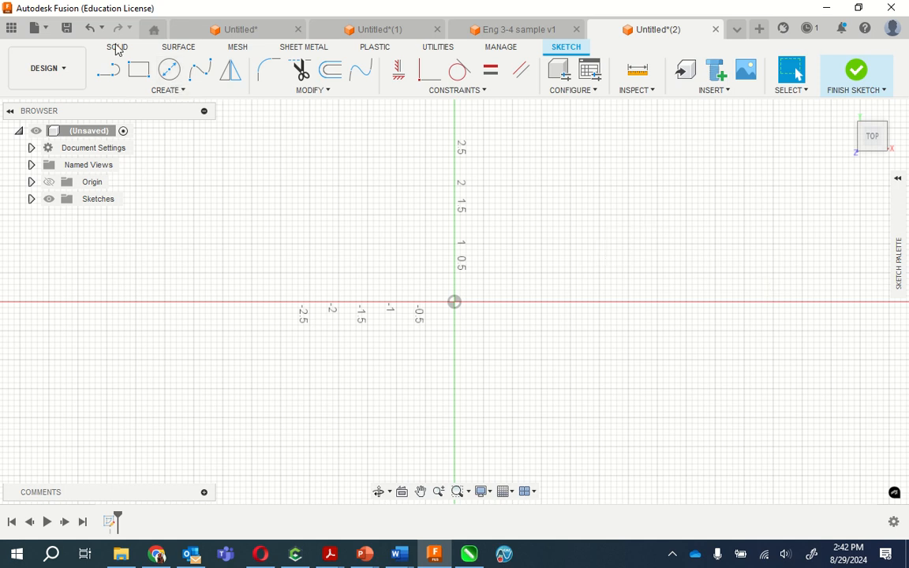
pyautogui.click(140, 74)
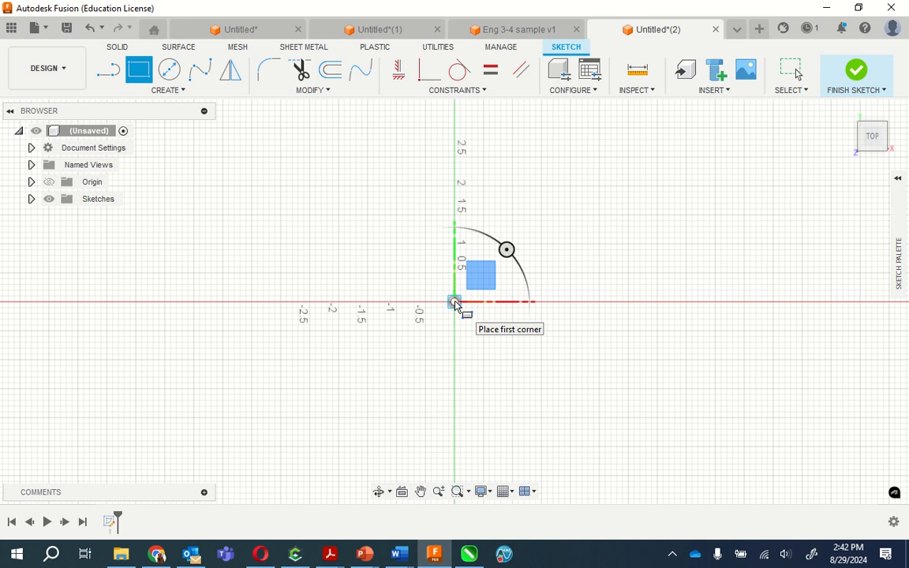
pyautogui.click(454, 302)
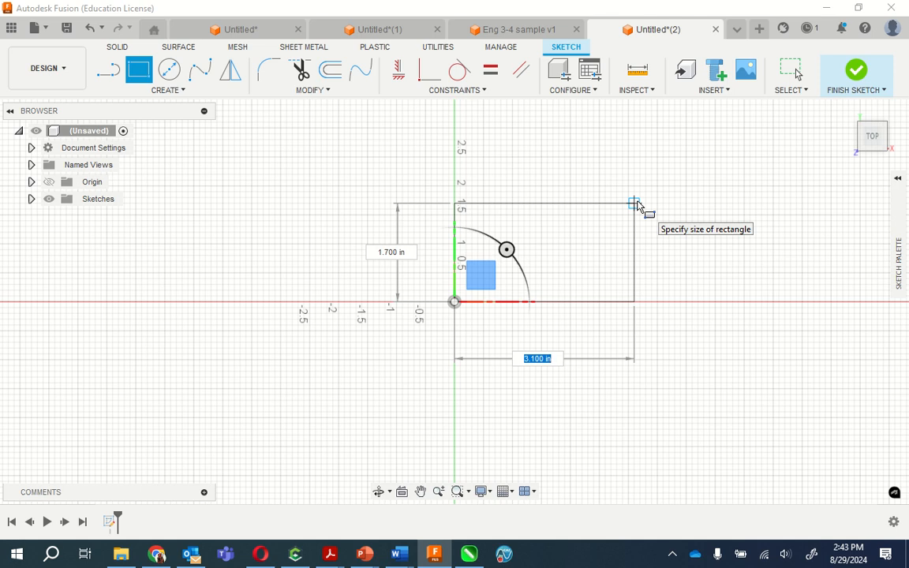
pyautogui.write('4.55')
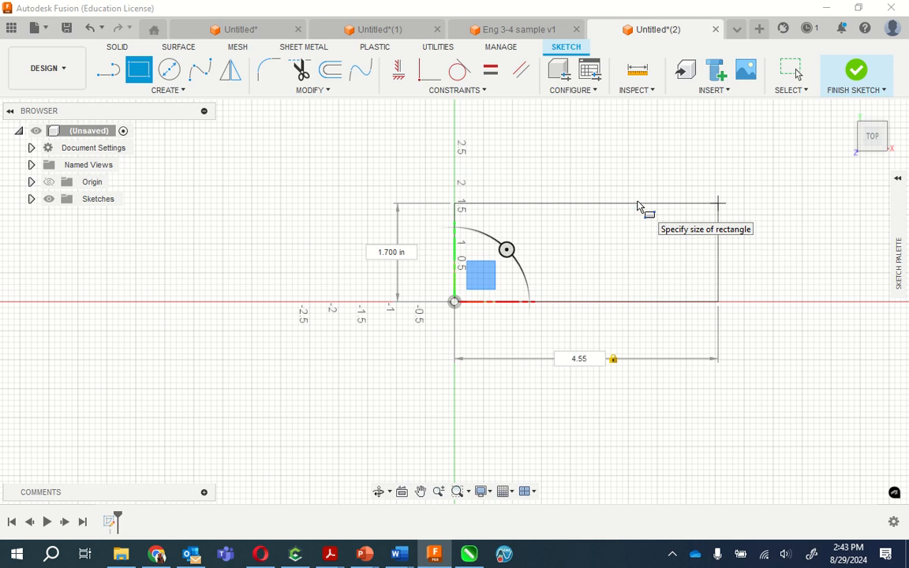
pyautogui.press('Tab')
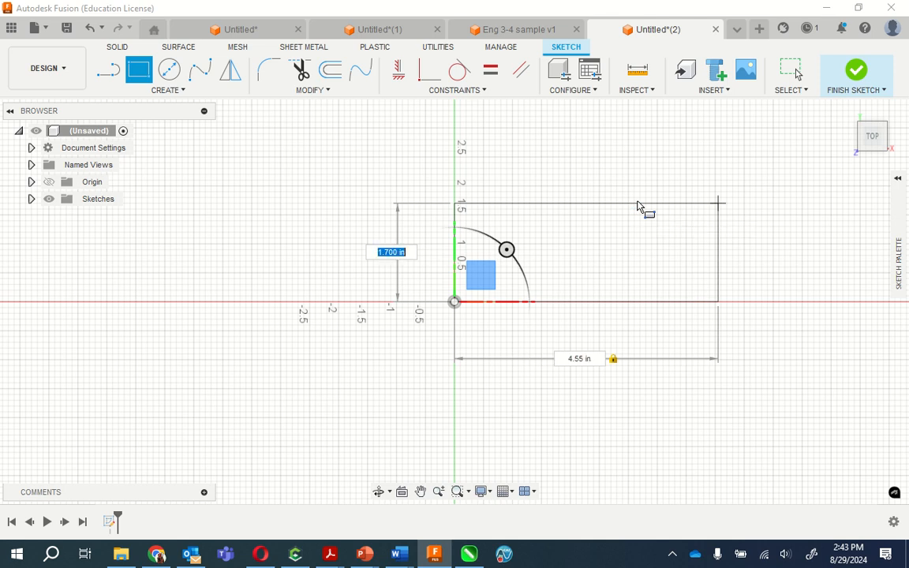
pyautogui.write('2.8')
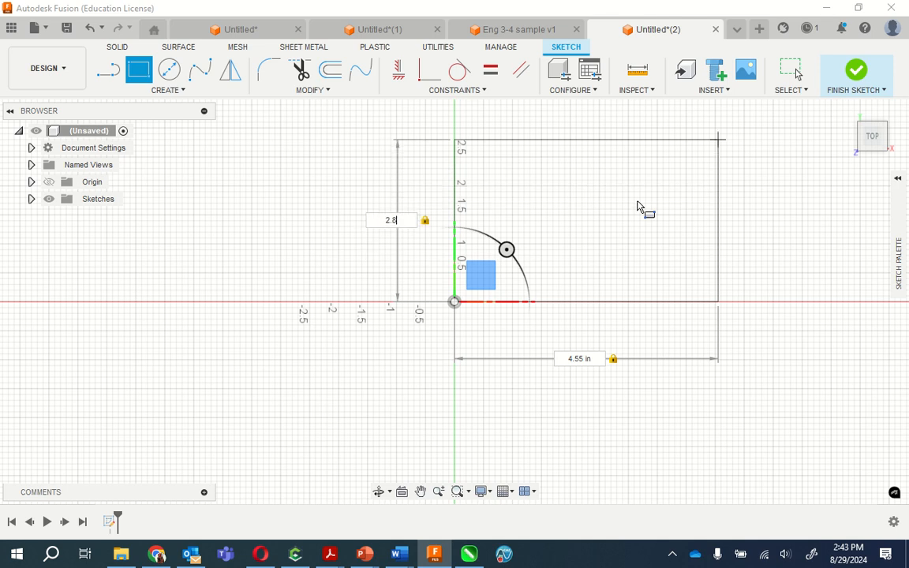
pyautogui.press('Return')
pyautogui.press('Escape')
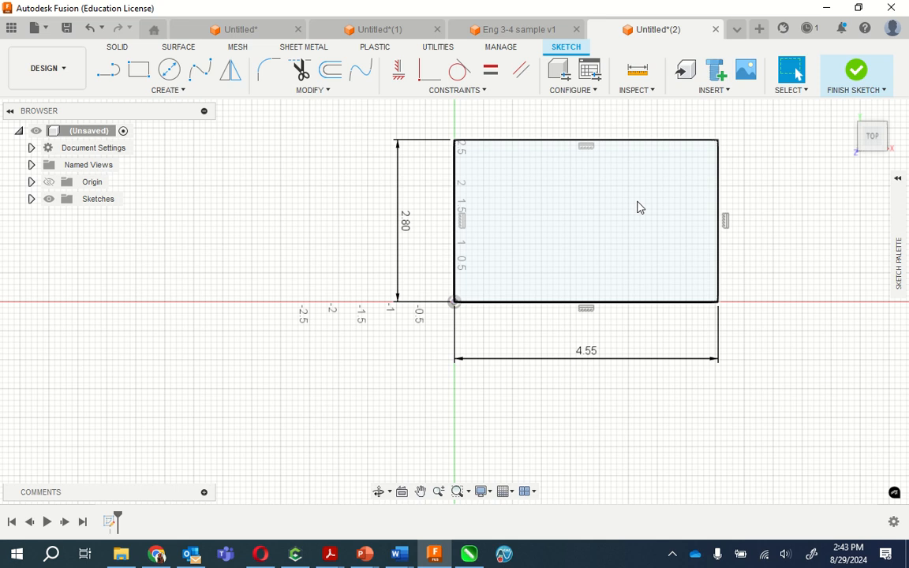
# - Show the document's units and place a sketch point inside the rectangle, about 0.7 in across and 0.6 in up from the origin
pyautogui.click(31, 148)
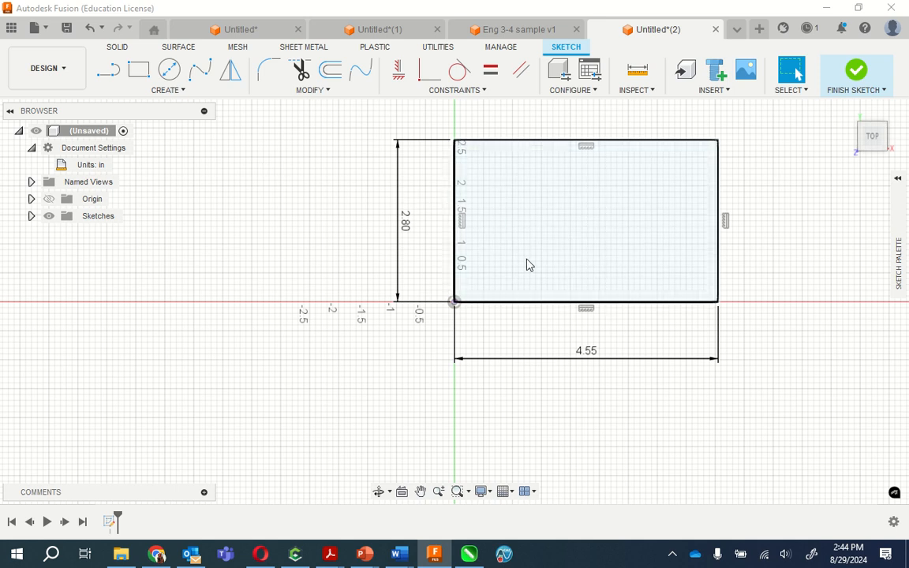
pyautogui.click(174, 93)
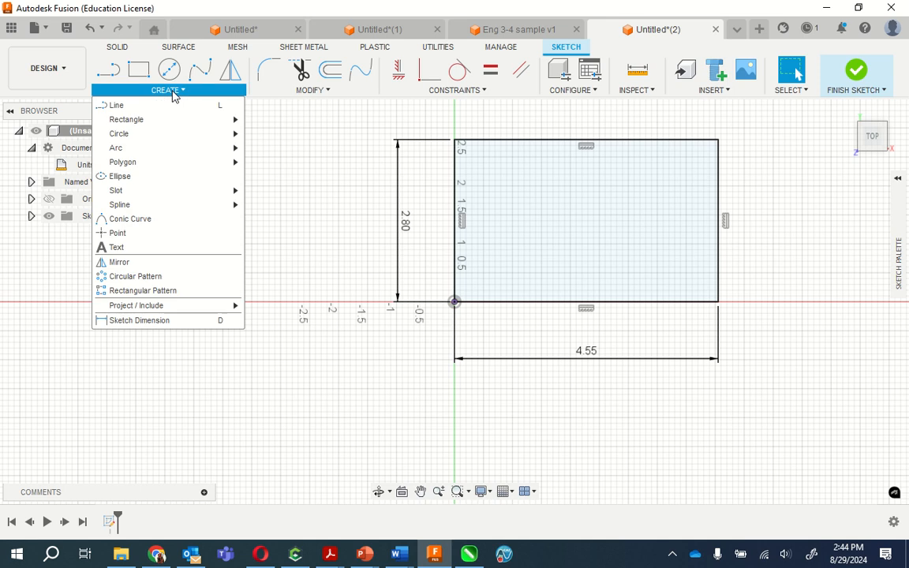
pyautogui.click(132, 233)
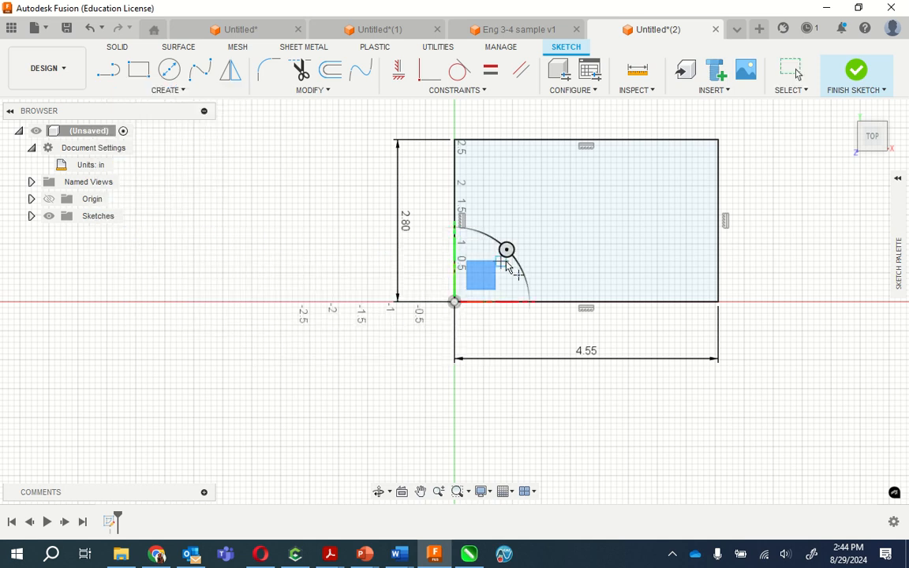
pyautogui.scroll(-3, 514, 259)
pyautogui.scroll(8, 521, 263)
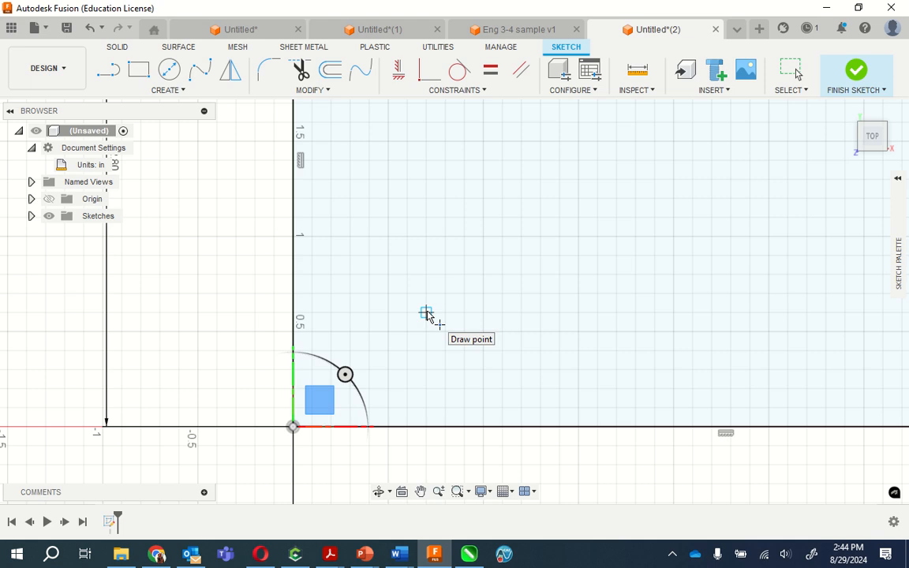
pyautogui.click(426, 312)
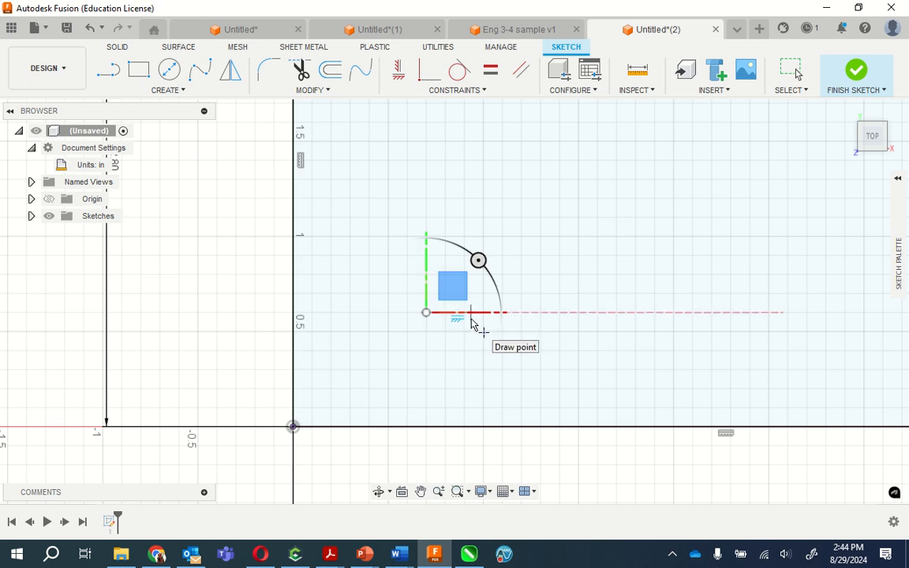
pyautogui.press('Escape')
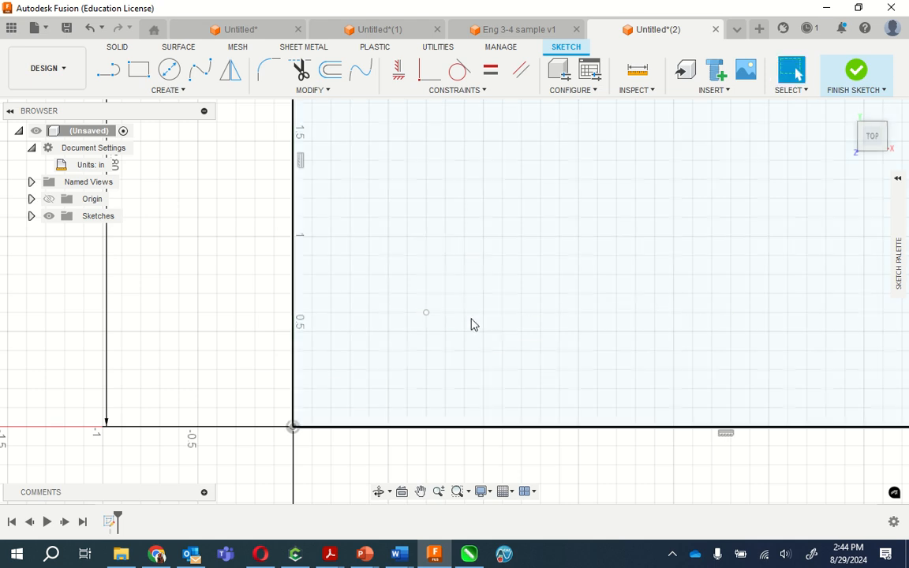
# - Move the sketch point inside the rectangle to X 0.95 in, Y 0.75 in
pyautogui.click(427, 317)
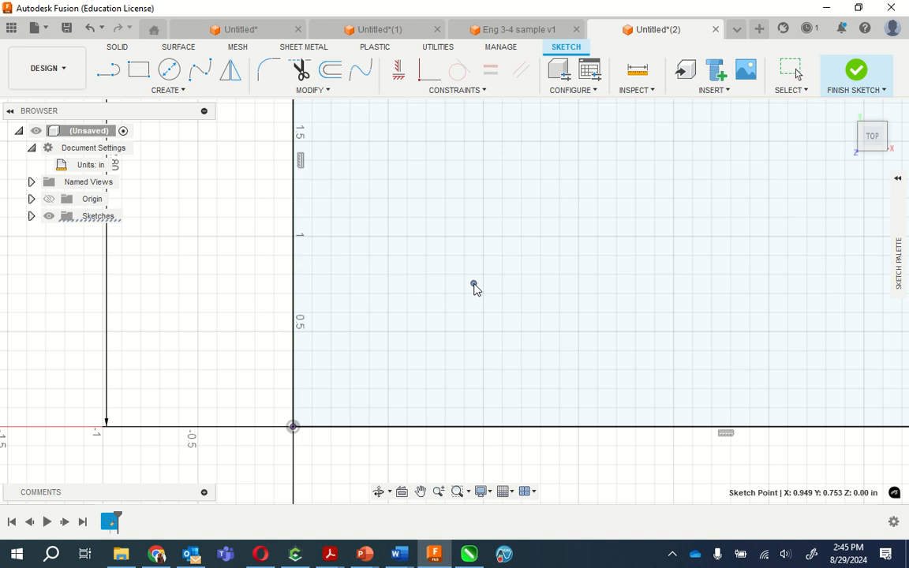
pyautogui.press('Escape')
pyautogui.scroll(-2, 473, 283)
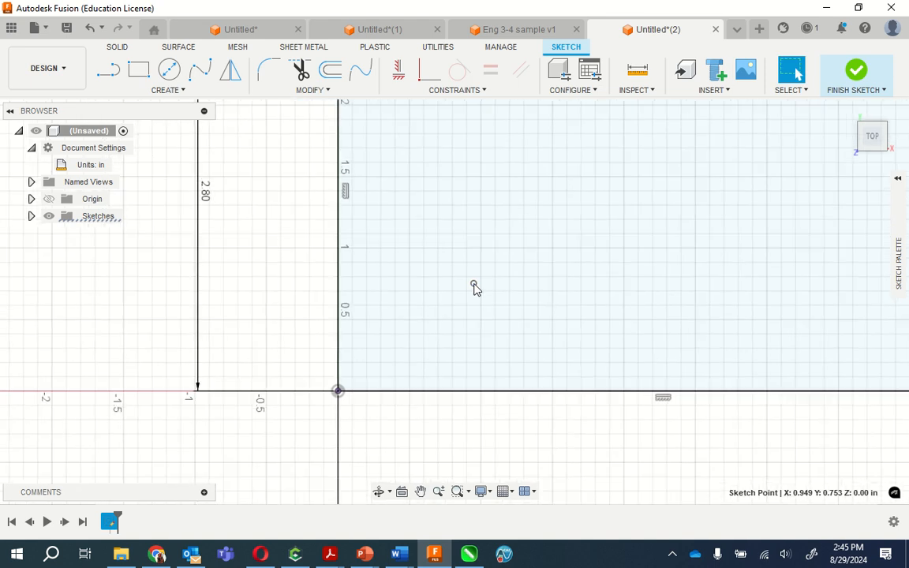
pyautogui.scroll(6, 473, 283)
pyautogui.scroll(-3, 474, 287)
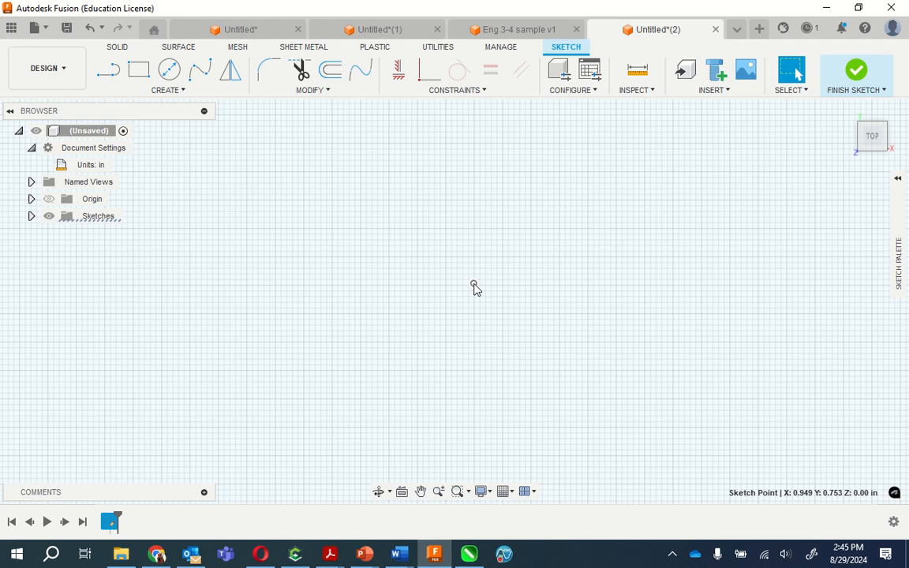
pyautogui.click(474, 286)
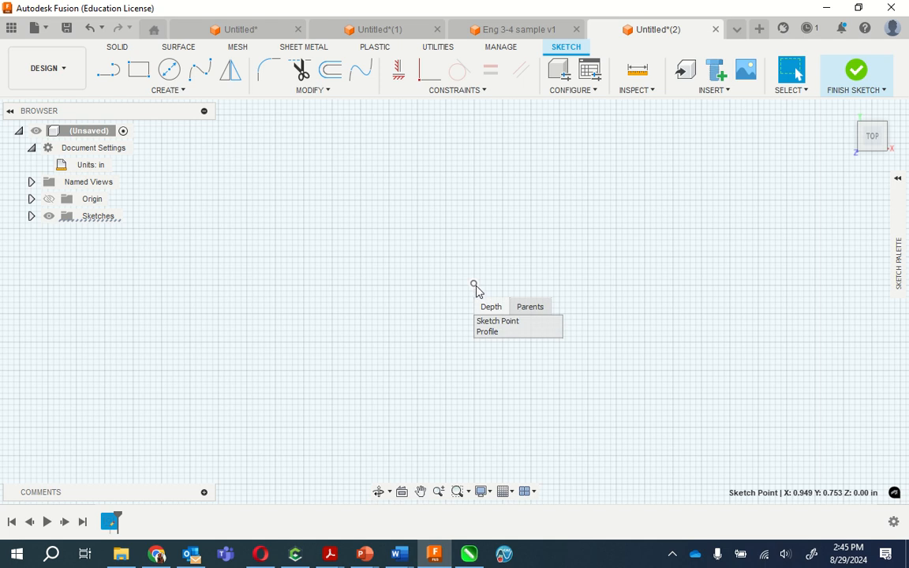
pyautogui.click(456, 297)
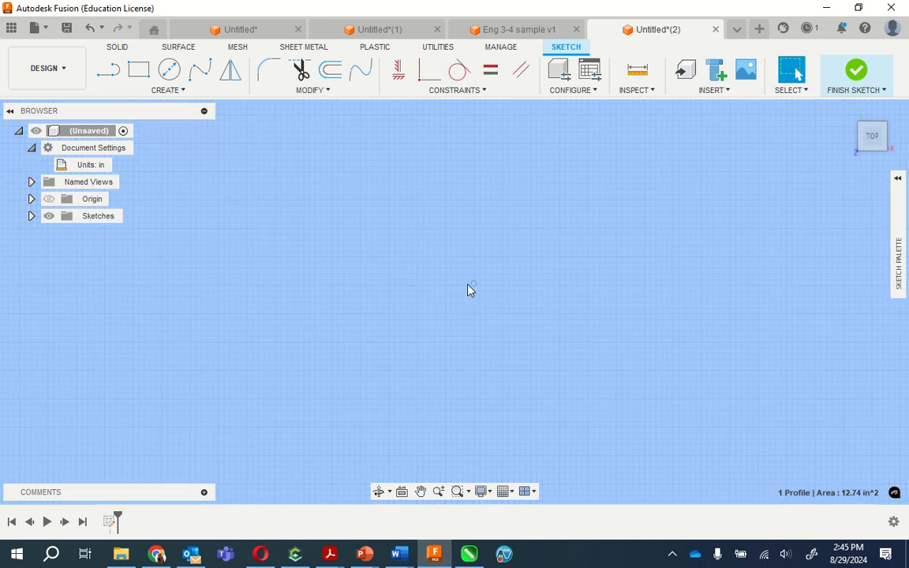
pyautogui.click(473, 284)
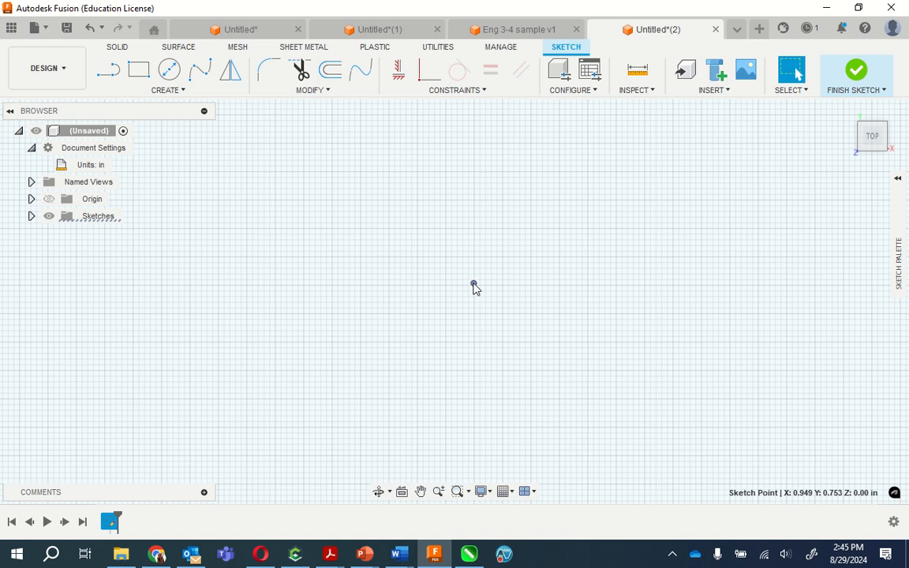
pyautogui.click(474, 286)
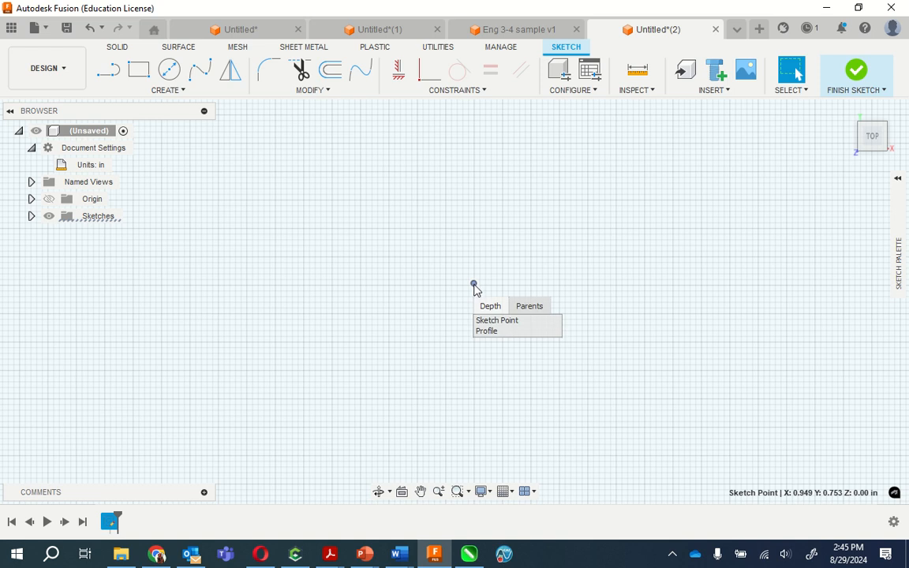
pyautogui.click(468, 290)
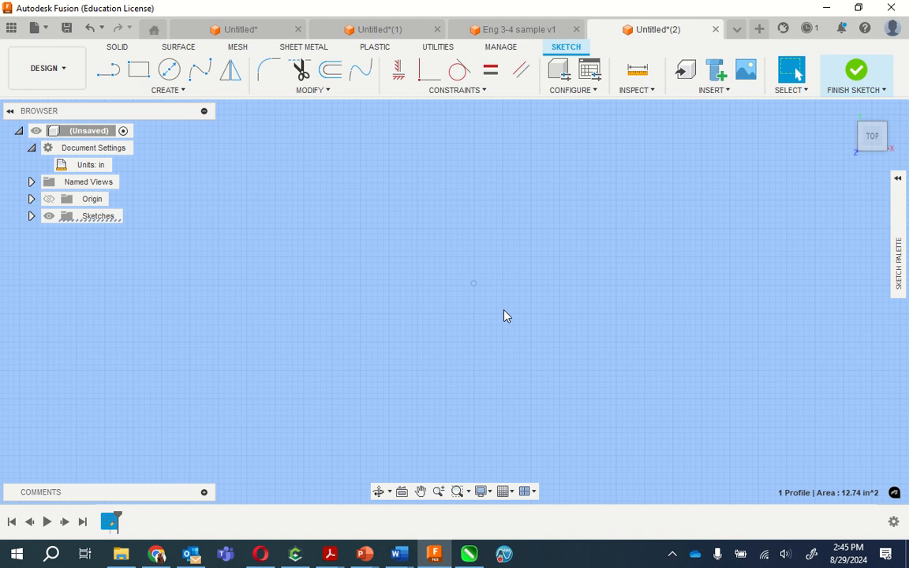
pyautogui.press('Escape')
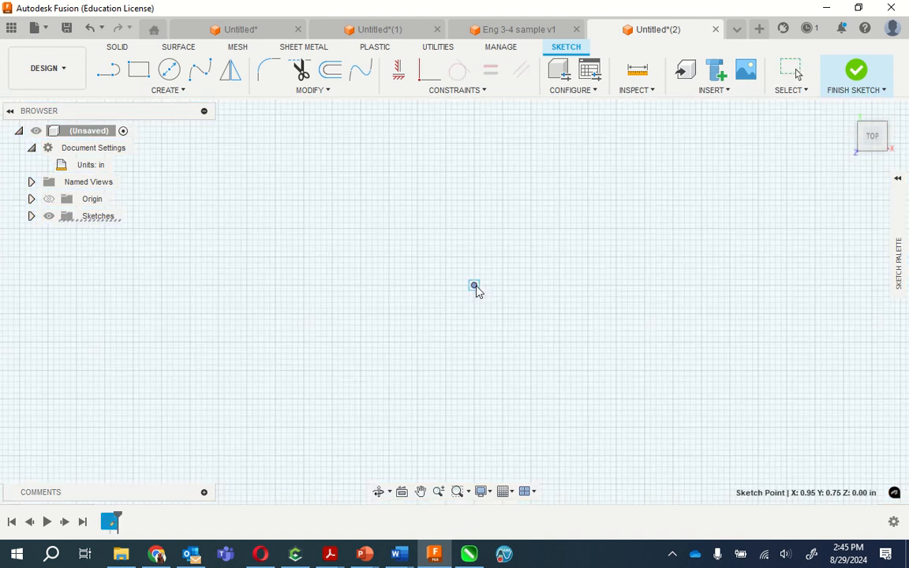
pyautogui.click(474, 285)
pyautogui.press('Escape')
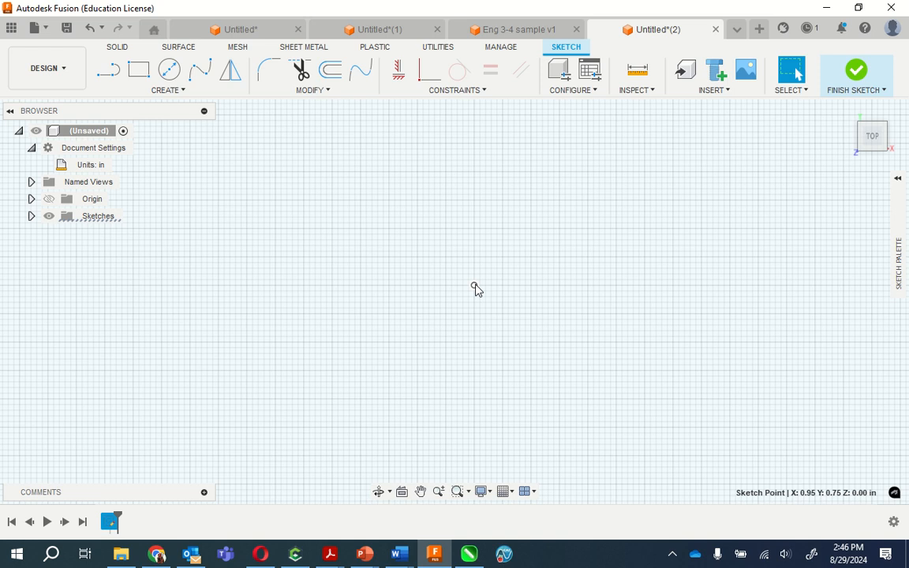
# - Draw a 2-point rectangle from the sketch point, 2.65 in wide and 1.3 in high, and move its dimensions closer to its edges
pyautogui.scroll(5, 479, 279)
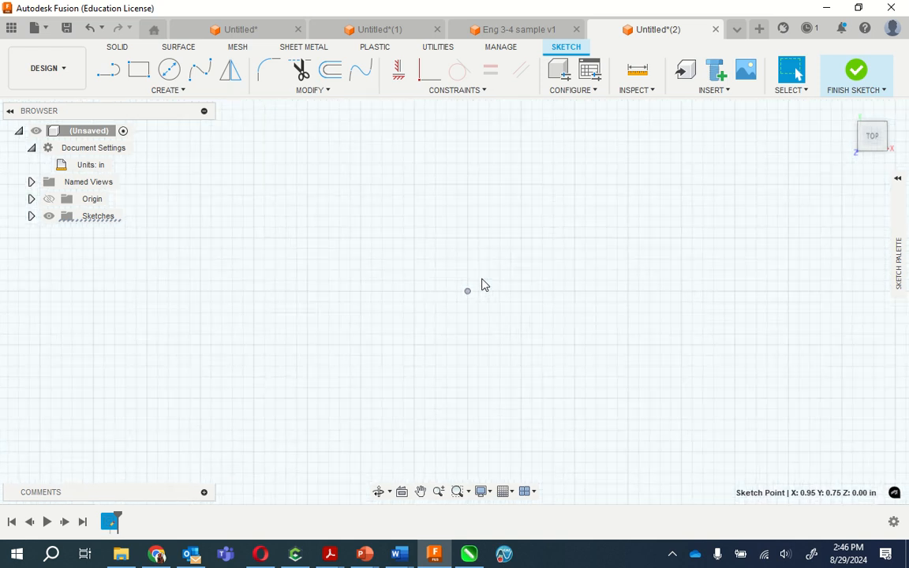
pyautogui.scroll(-5, 479, 279)
pyautogui.scroll(-3, 497, 272)
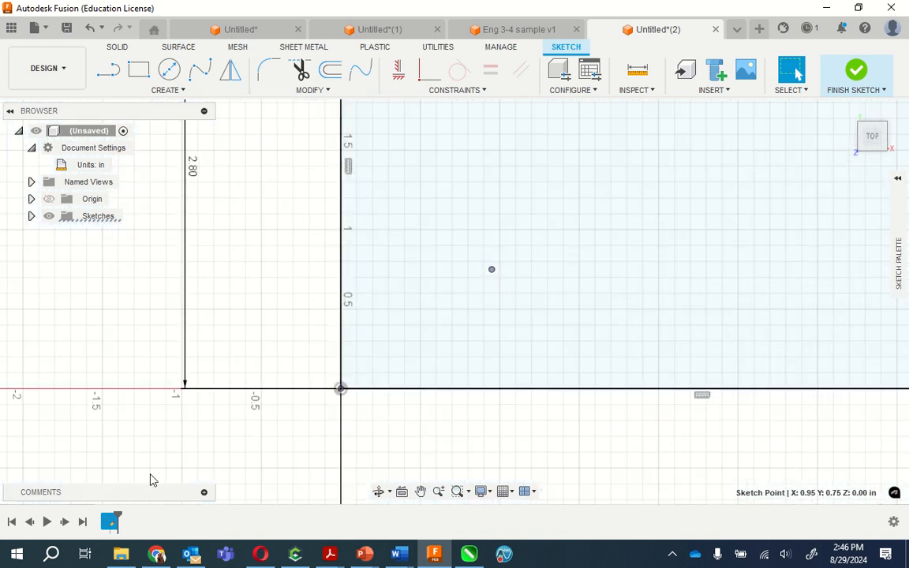
pyautogui.scroll(-2, 150, 479)
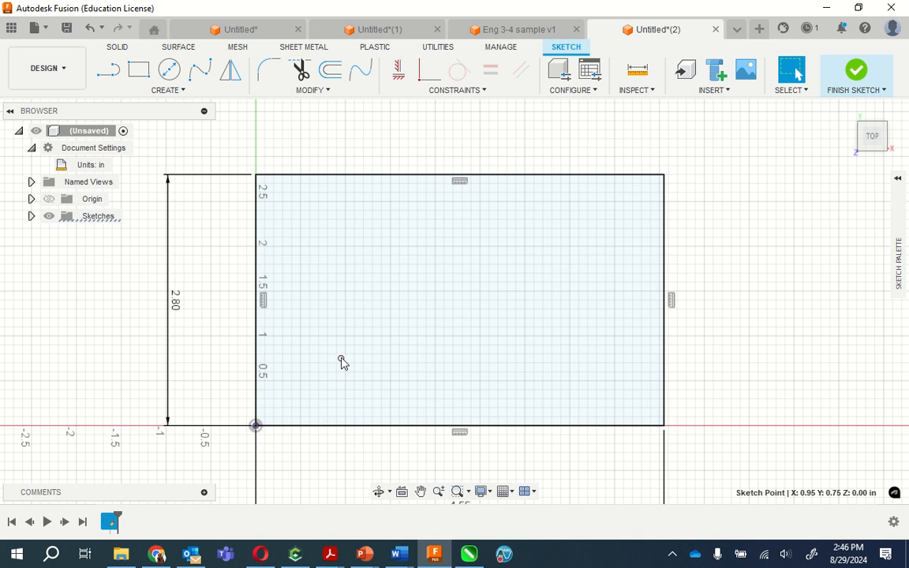
pyautogui.click(139, 71)
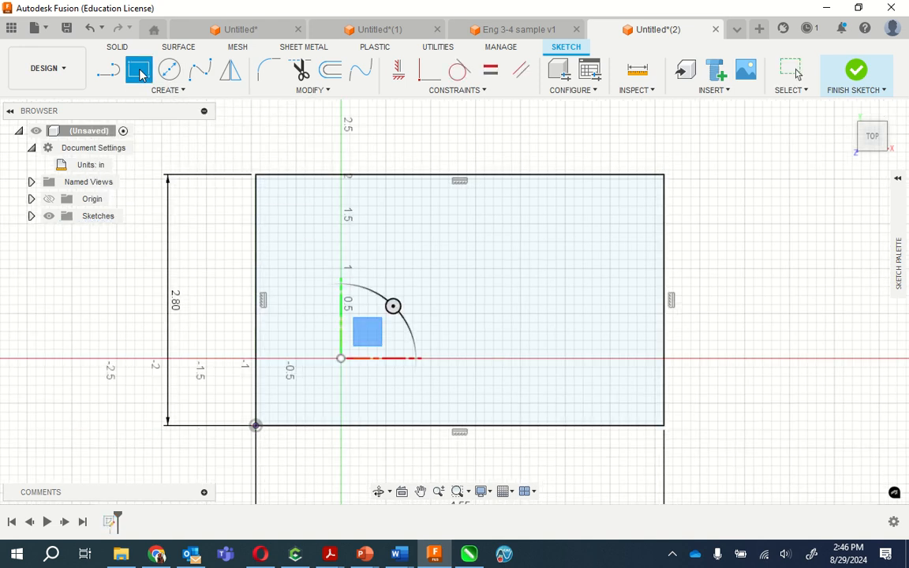
pyautogui.click(340, 360)
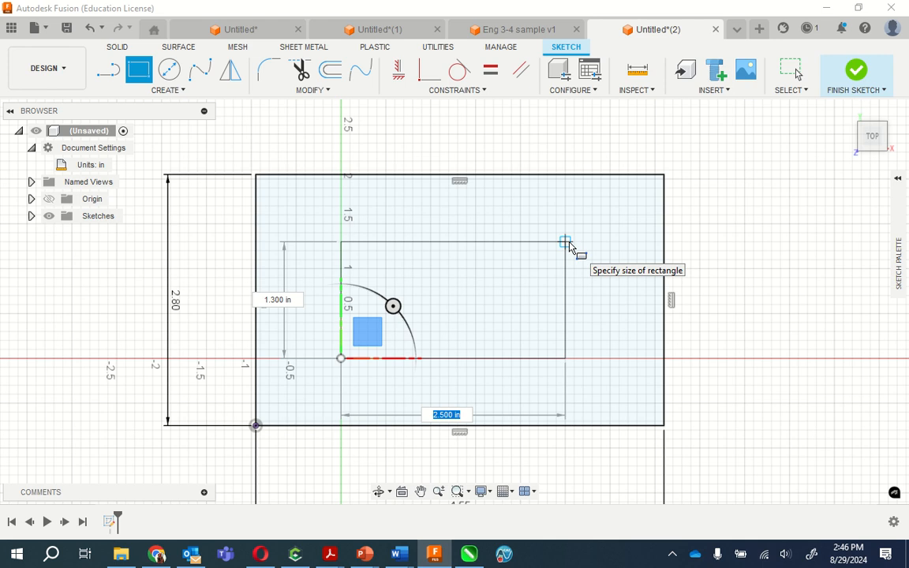
pyautogui.write('2.65')
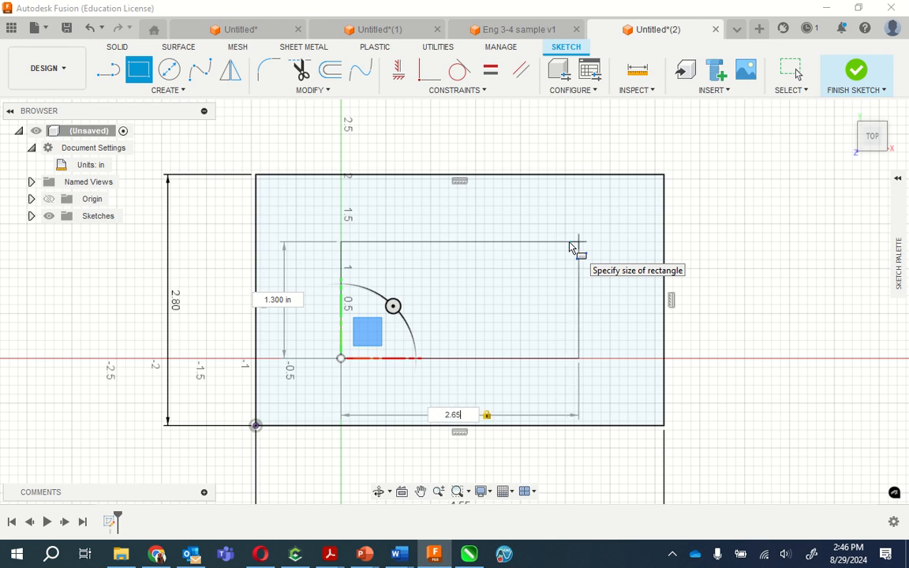
pyautogui.press('Tab')
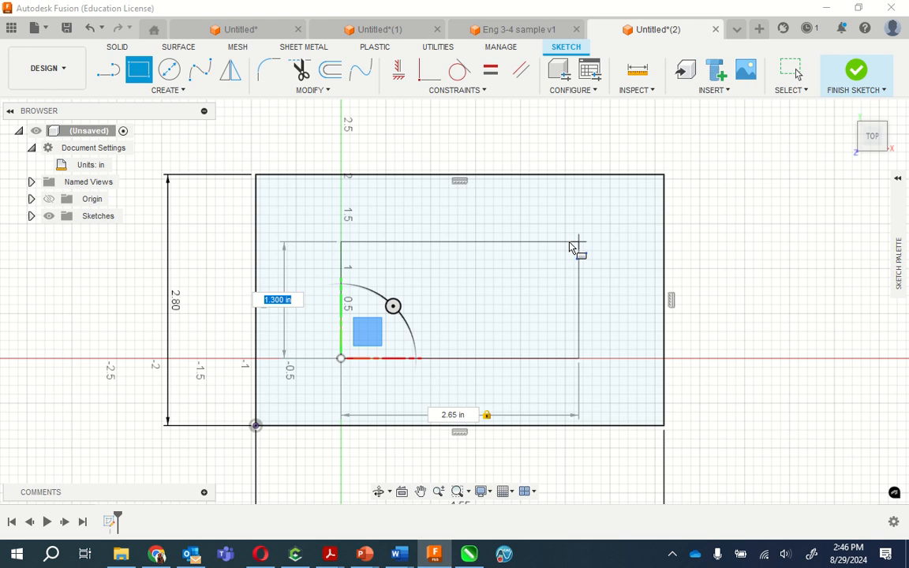
pyautogui.write('1.3')
pyautogui.press('Return')
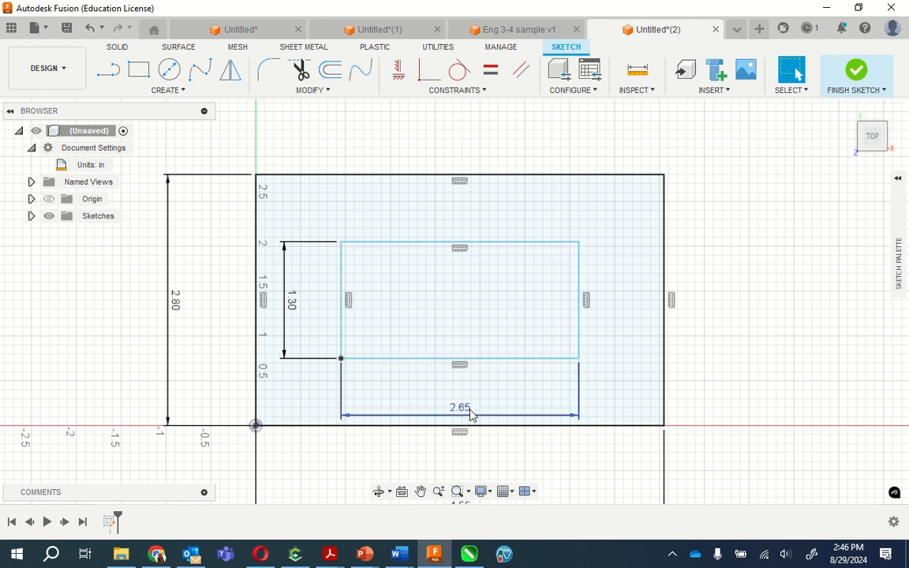
pyautogui.moveTo(463, 410); pyautogui.dragTo(464, 385)
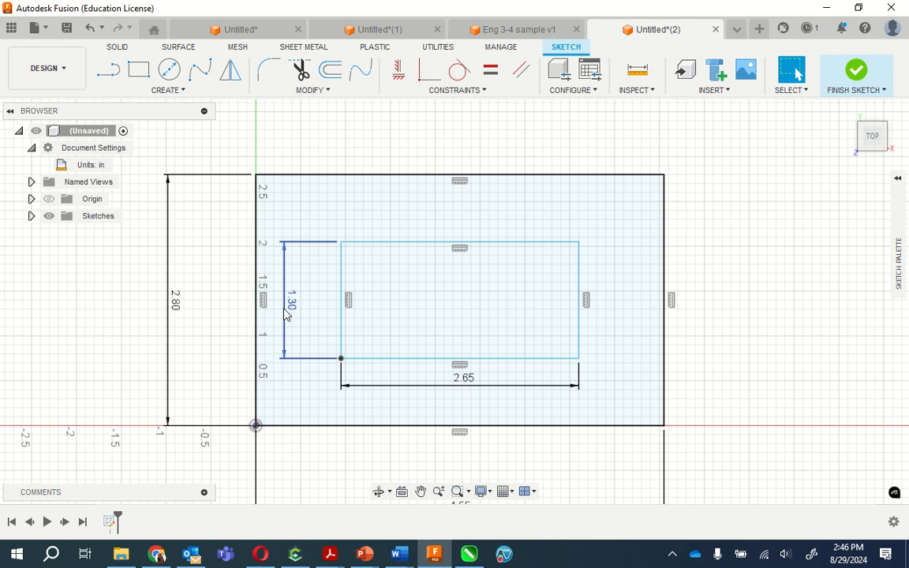
pyautogui.moveTo(287, 314); pyautogui.dragTo(329, 314)
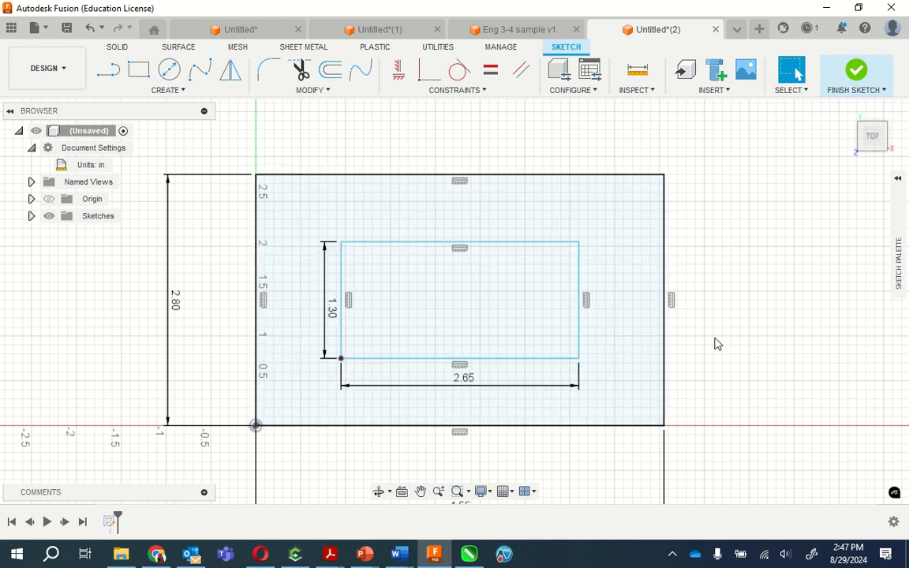
# - Extrude the frame profile between the two rectangles by 0.15 in, using the Join operation
pyautogui.click(377, 212)
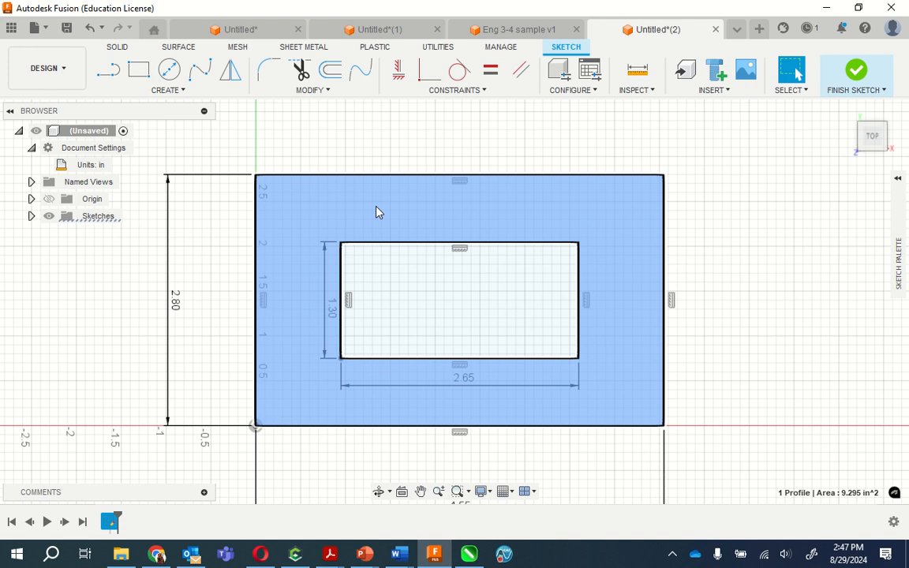
pyautogui.rightClick(377, 212)
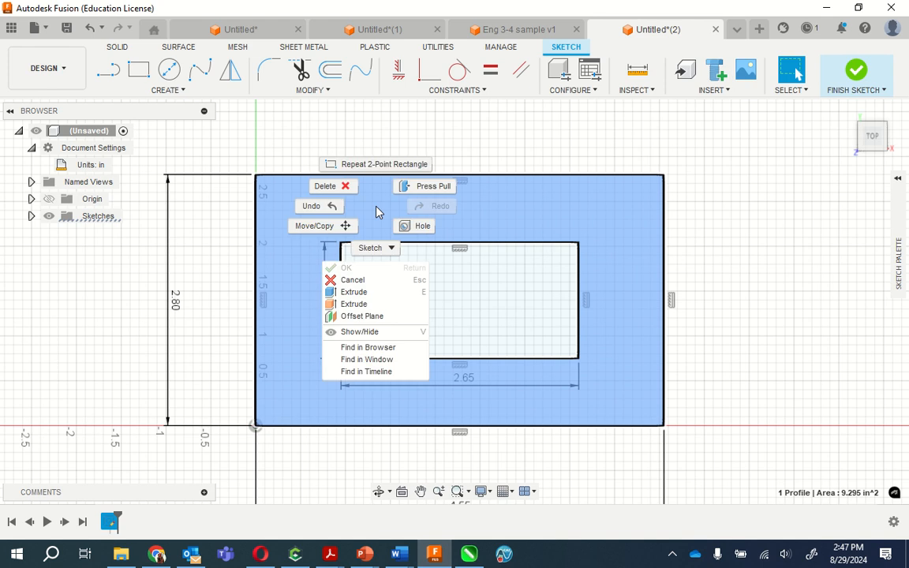
pyautogui.click(361, 295)
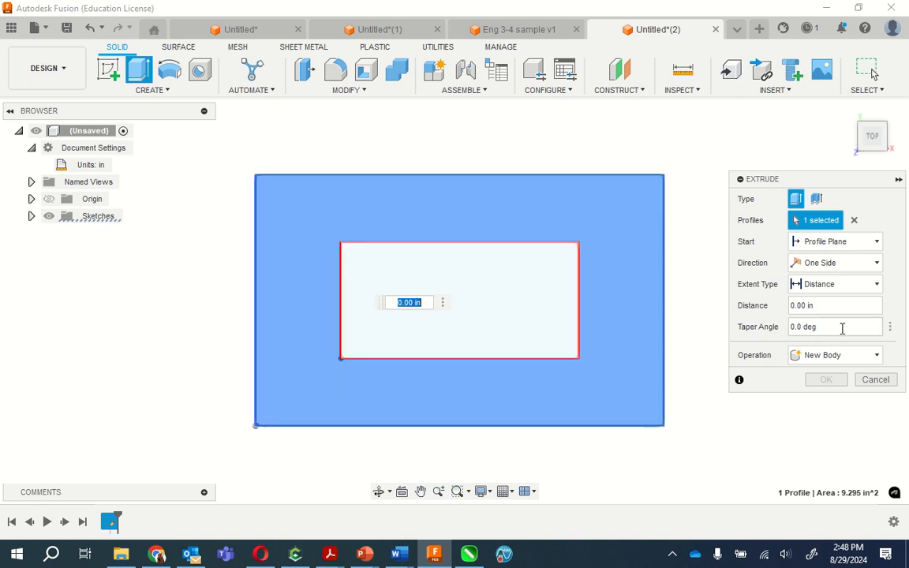
pyautogui.click(825, 308)
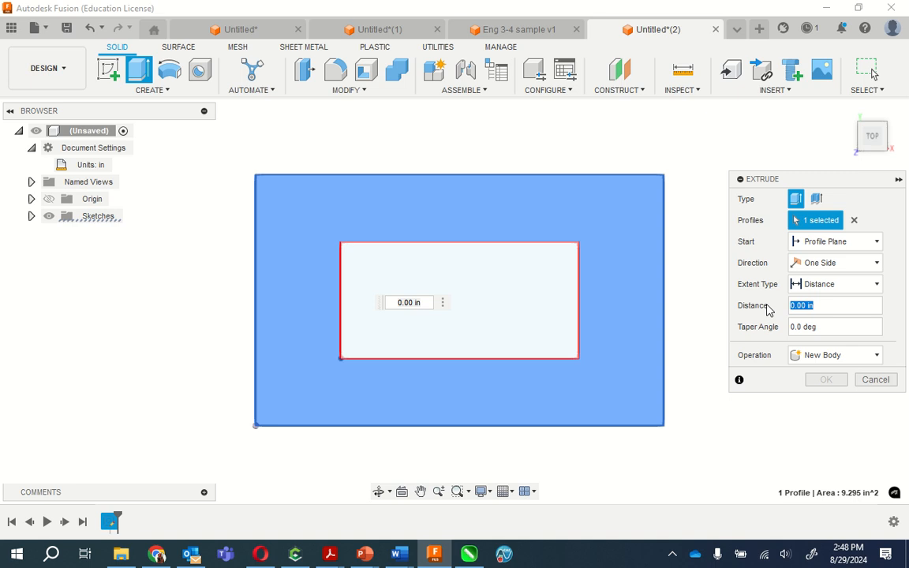
pyautogui.write('.15')
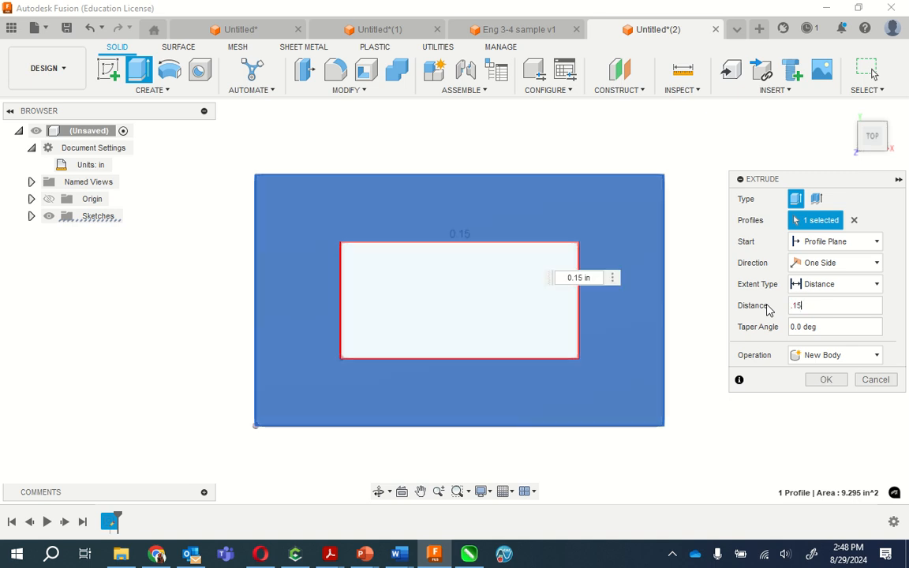
pyautogui.click(847, 359)
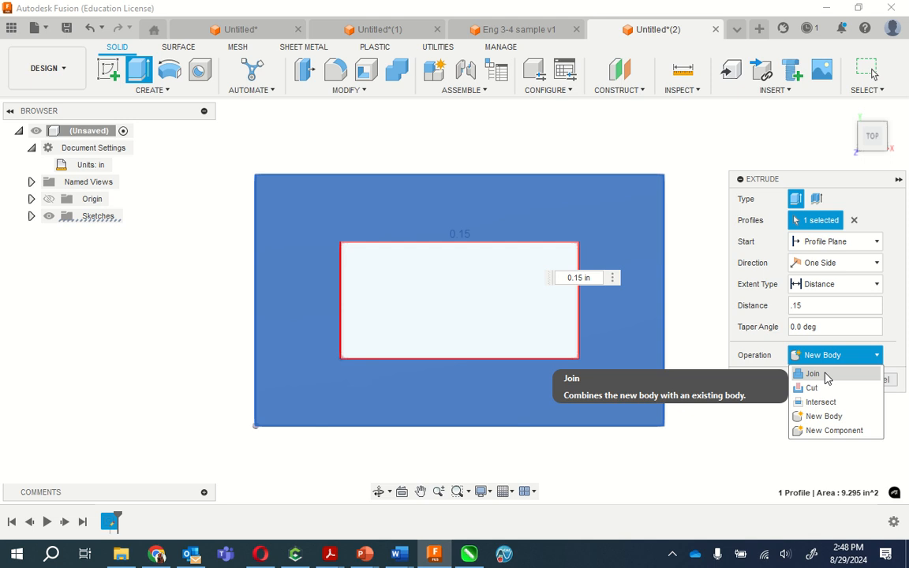
pyautogui.click(826, 376)
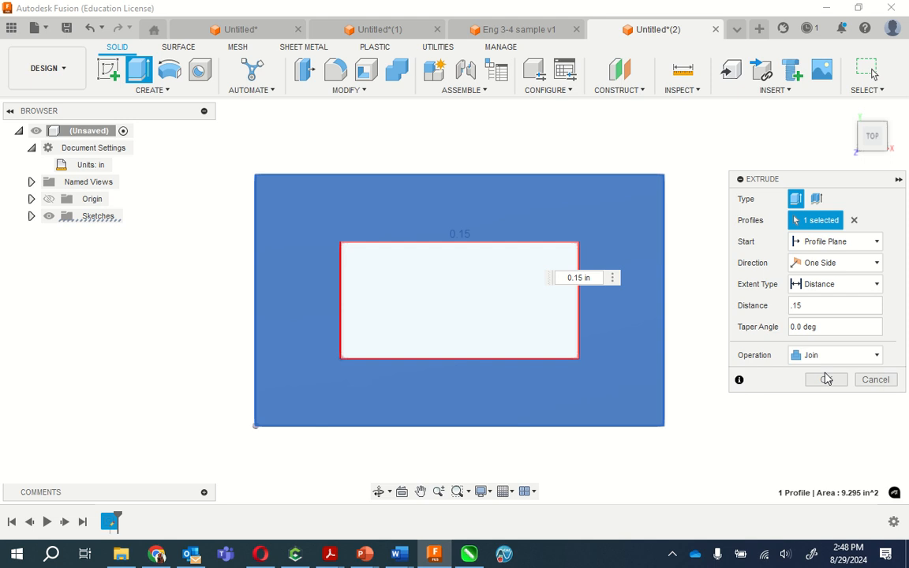
pyautogui.click(826, 379)
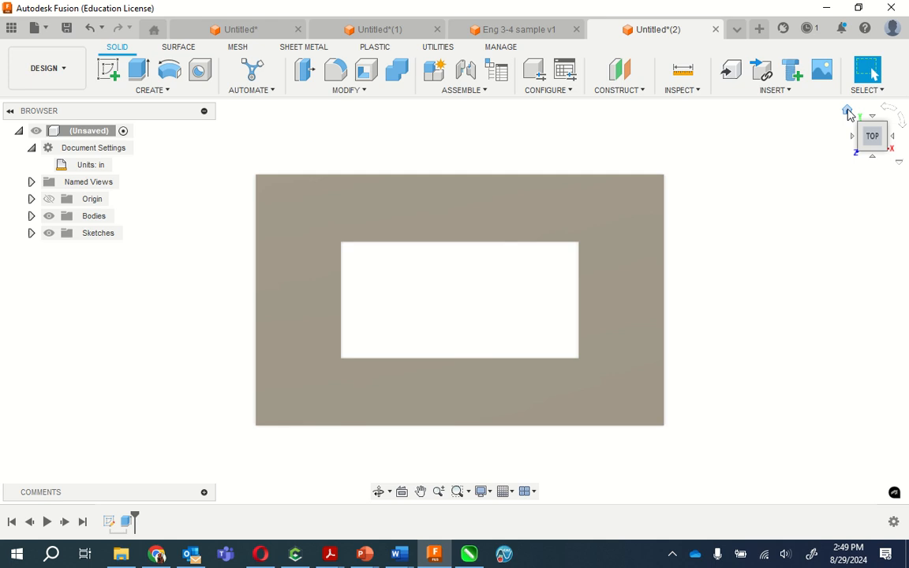
# - Start a new sketch on the horizontal XY plane at the origin, seen from the top
pyautogui.click(847, 112)
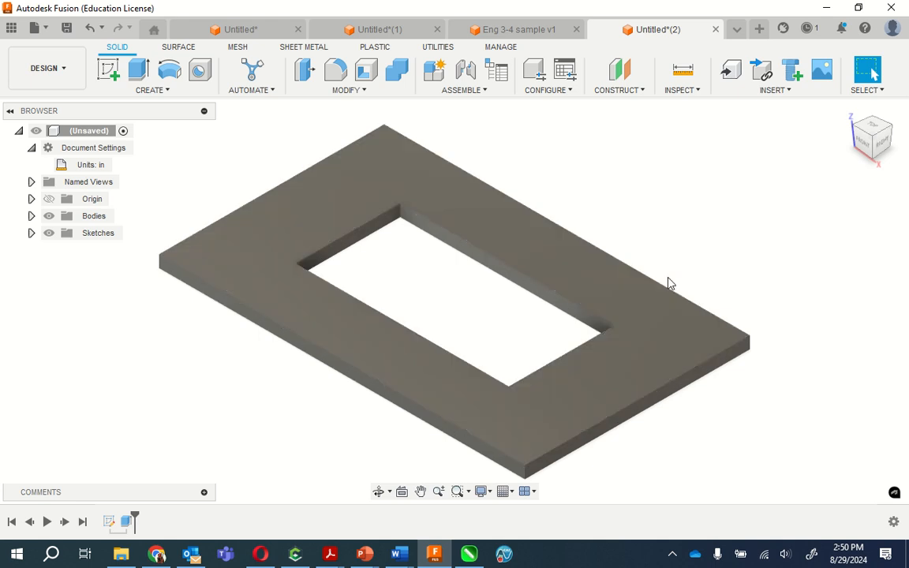
pyautogui.click(872, 129)
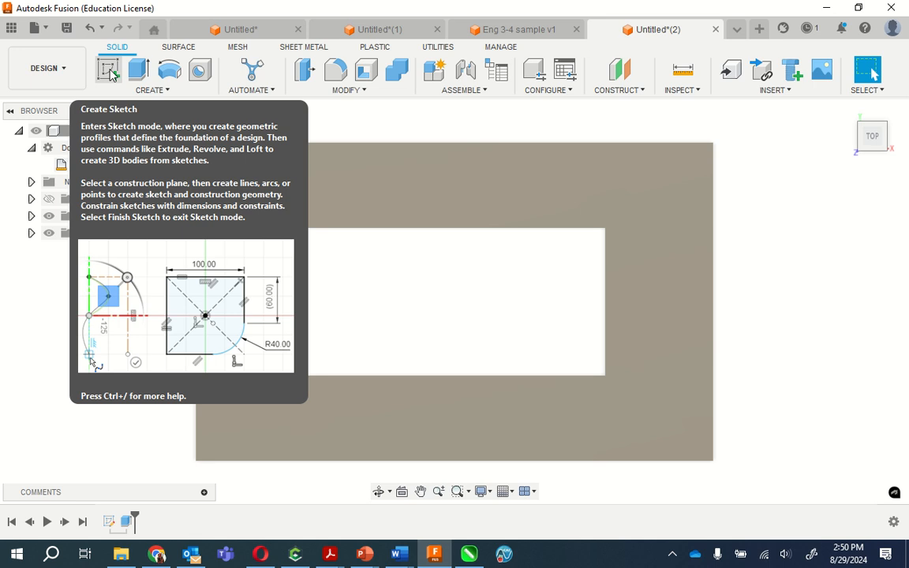
pyautogui.click(111, 73)
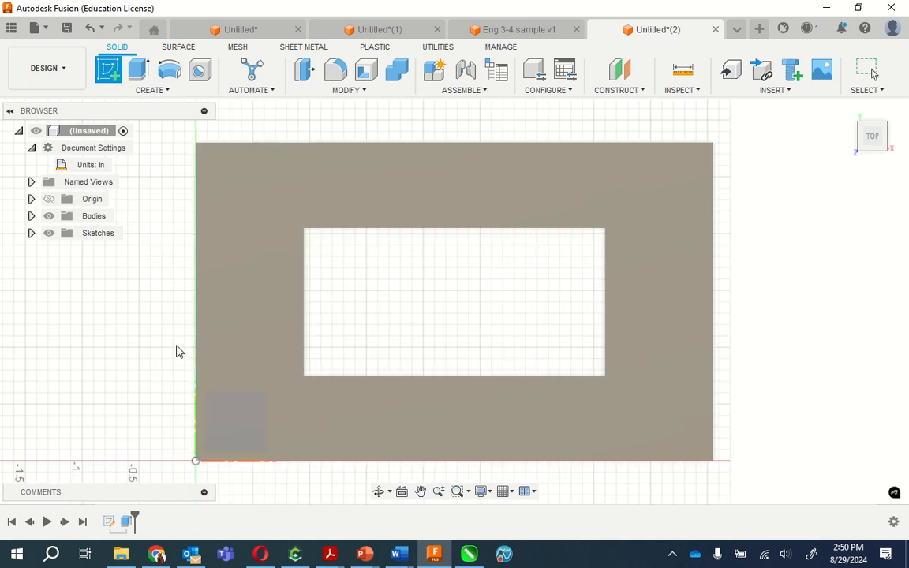
pyautogui.click(206, 411)
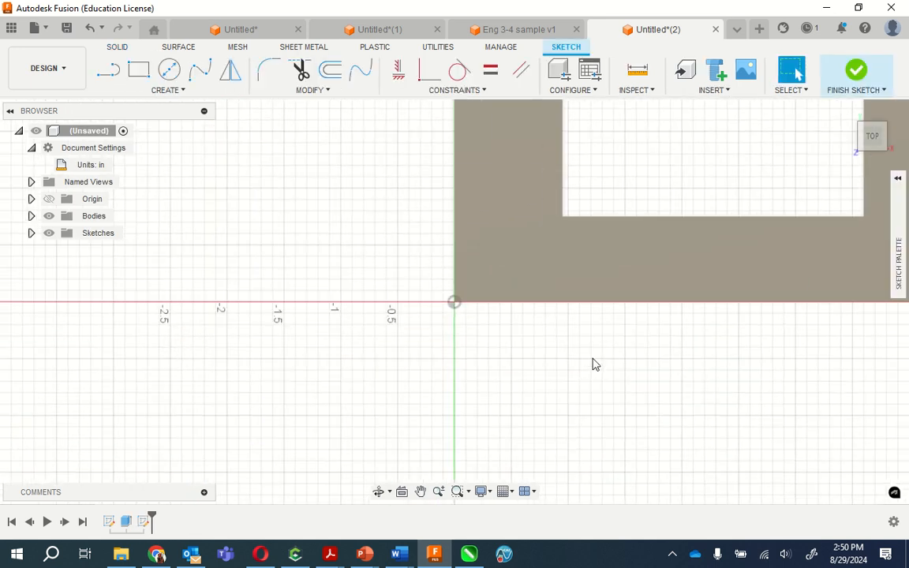
pyautogui.click(184, 92)
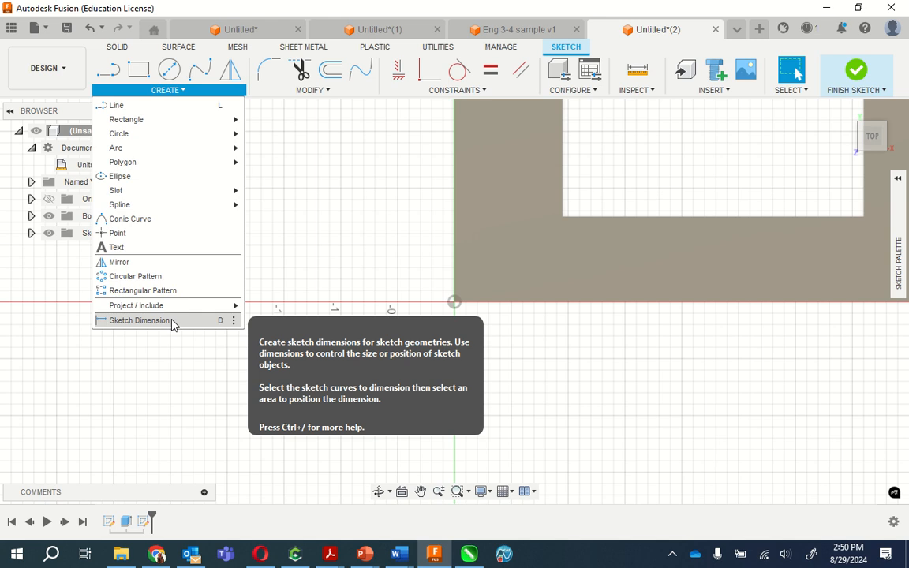
pyautogui.click(139, 320)
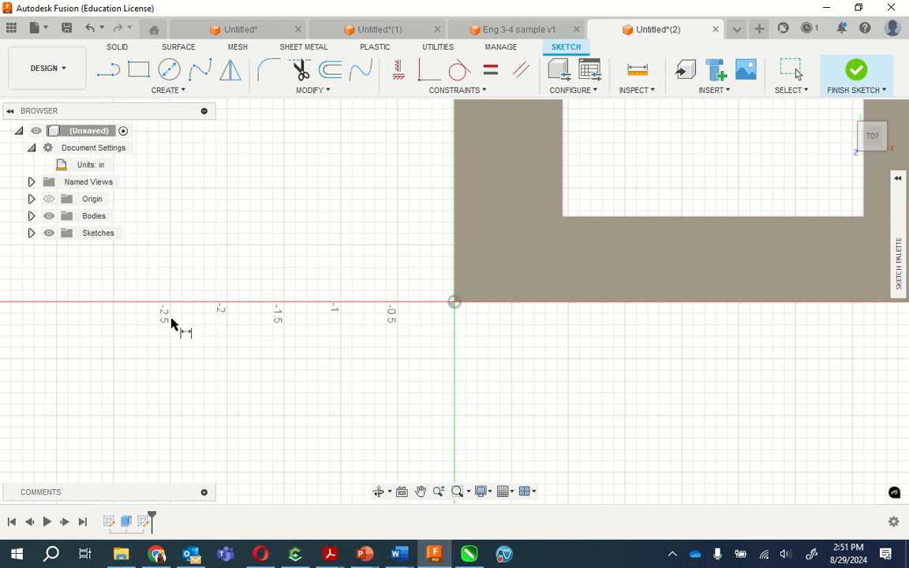
pyautogui.click(454, 303)
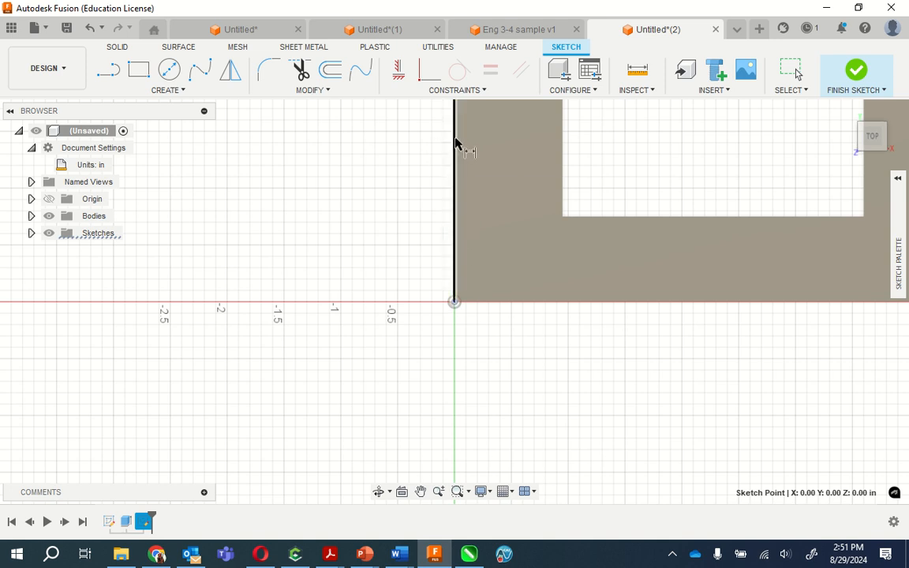
pyautogui.scroll(2, 455, 142)
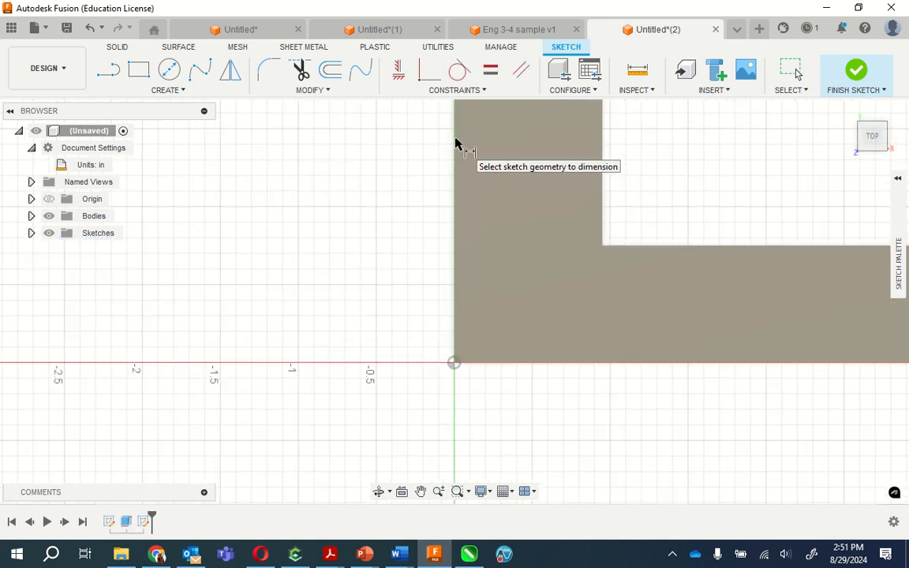
pyautogui.scroll(-4, 455, 142)
pyautogui.scroll(-3, 287, 489)
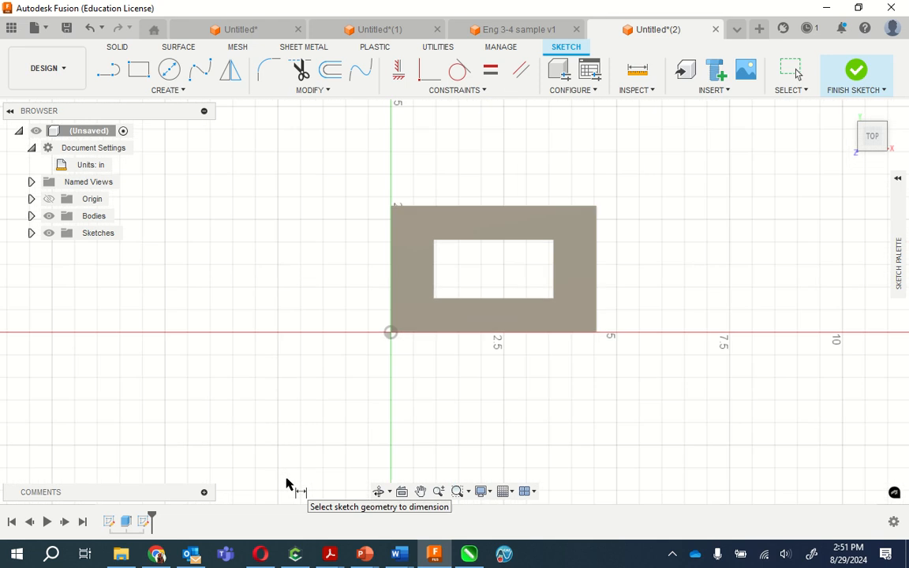
pyautogui.click(390, 331)
# - Draw a vertical 1.4 in line from the origin up along the frame's left edge
pyautogui.click(145, 92)
pyautogui.click(145, 106)
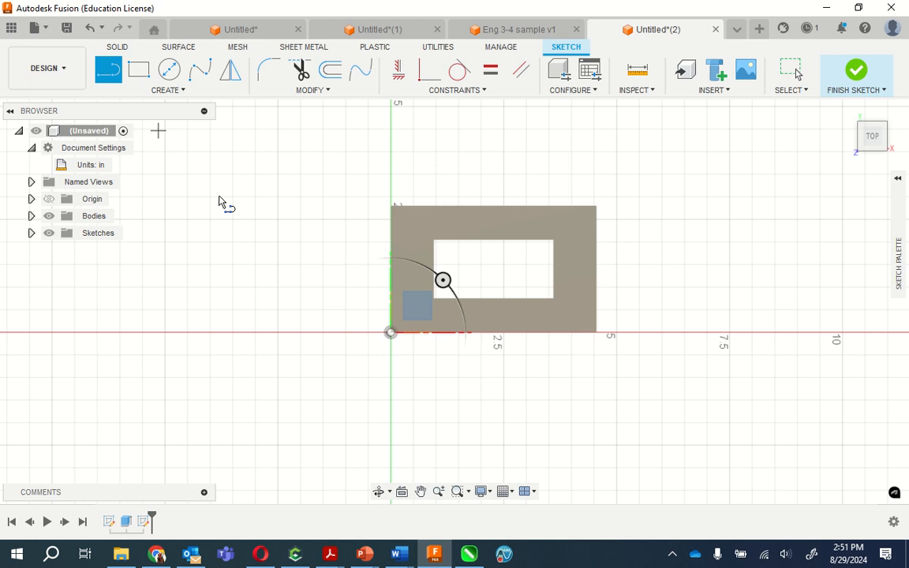
pyautogui.click(390, 333)
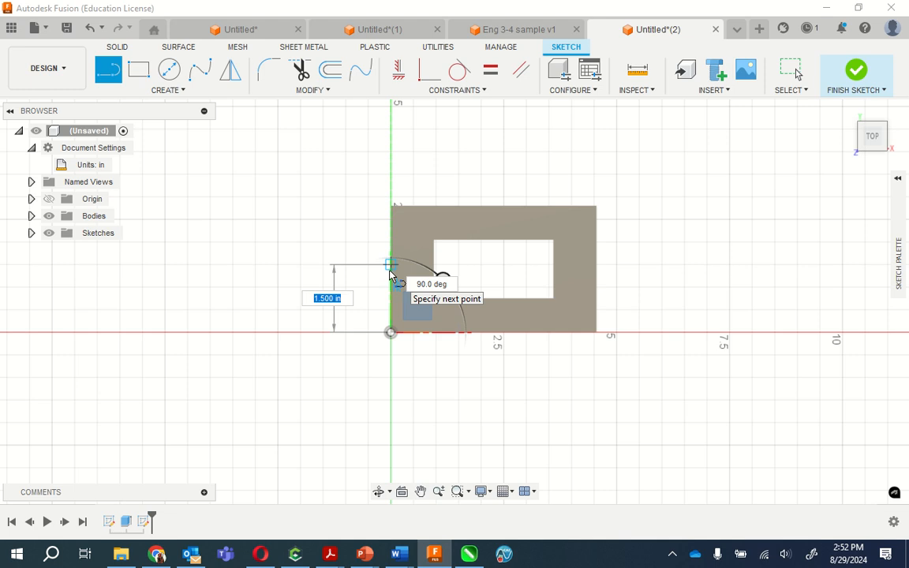
pyautogui.write('1.4')
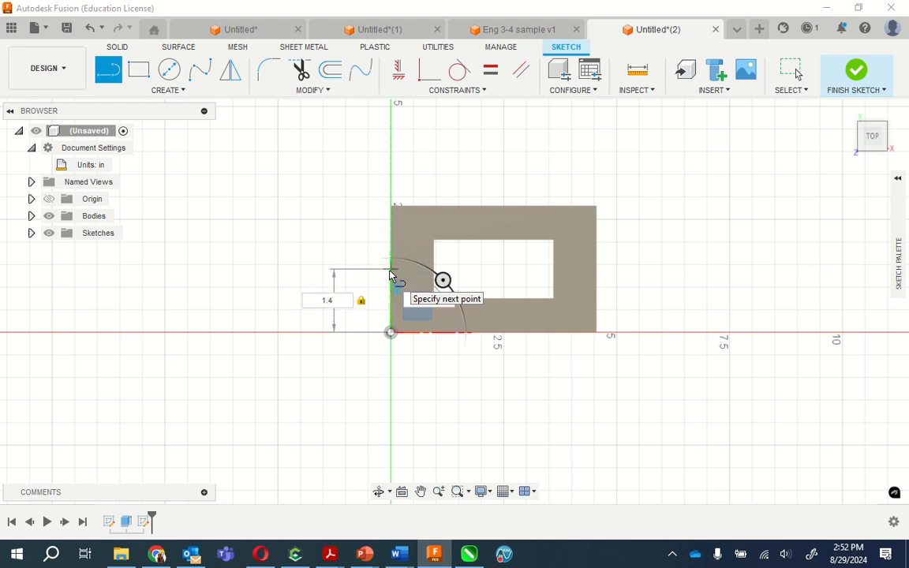
pyautogui.press('Return')
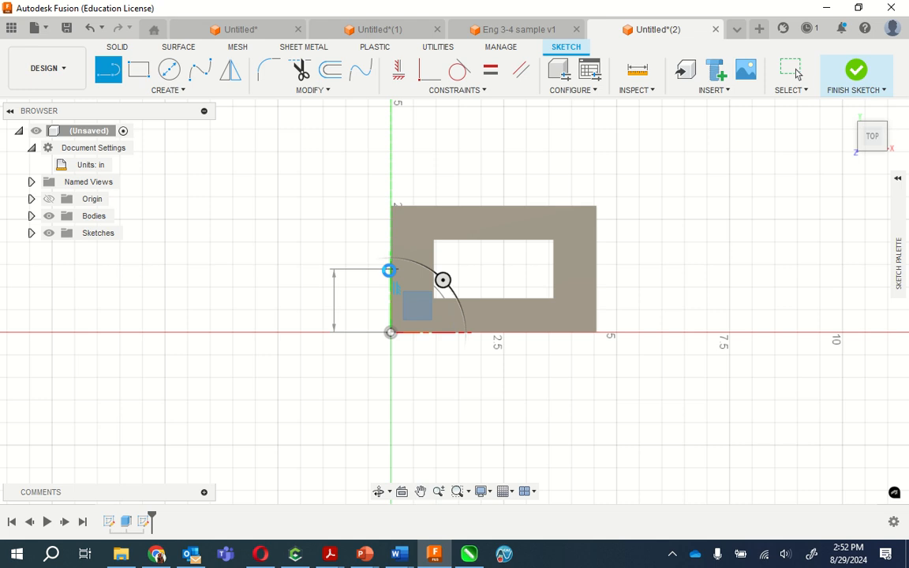
pyautogui.press('Escape')
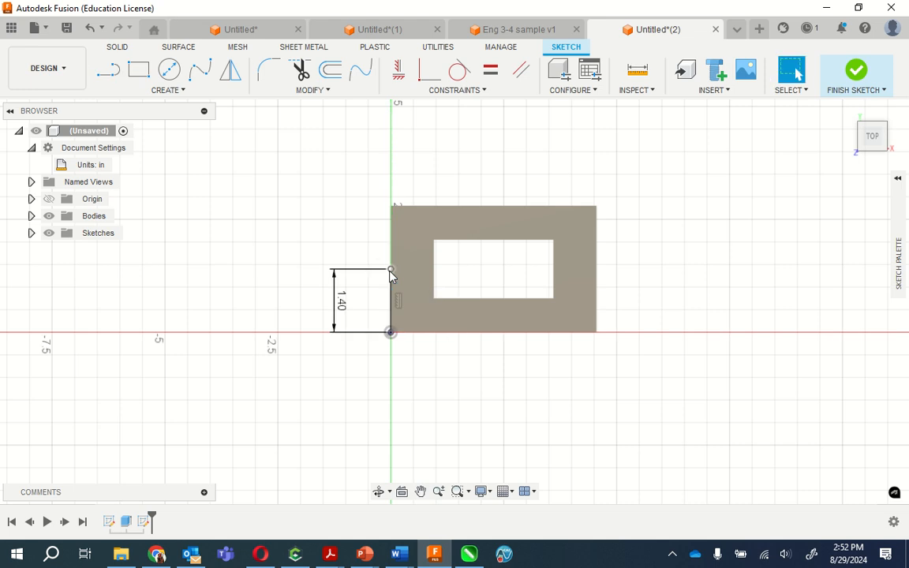
pyautogui.scroll(4, 390, 275)
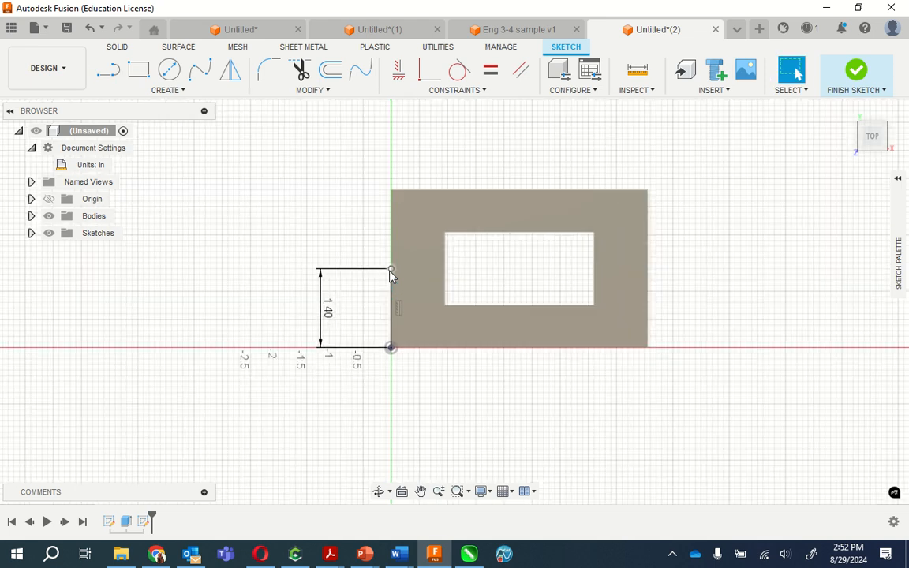
pyautogui.scroll(2, 390, 274)
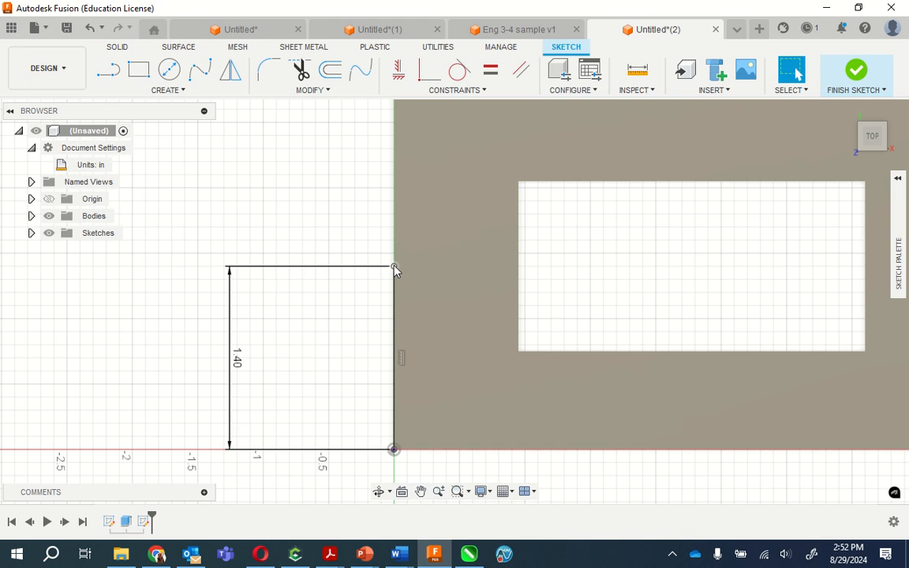
# - Draw a horizontal 0.38 in line from the upper end of the 1.4 in line into the frame's left side
pyautogui.click(172, 90)
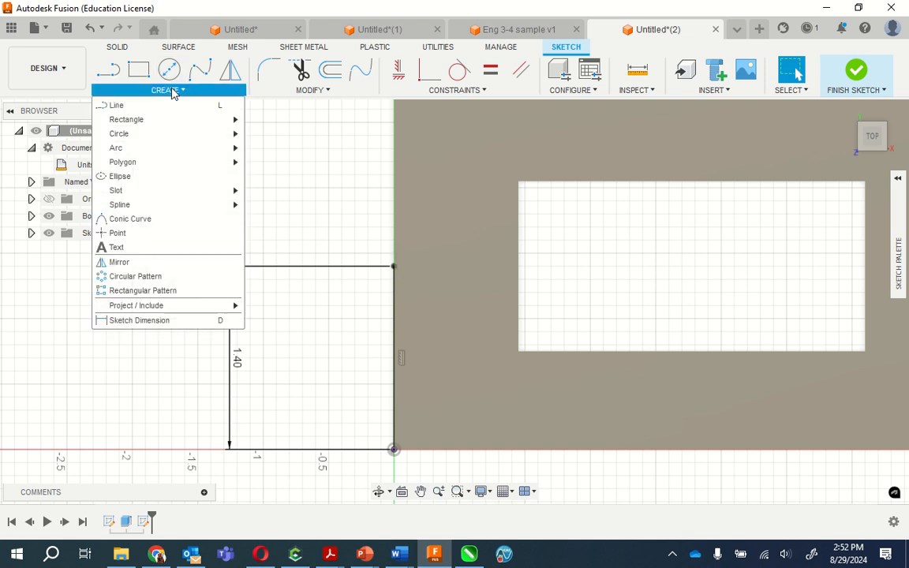
pyautogui.click(160, 105)
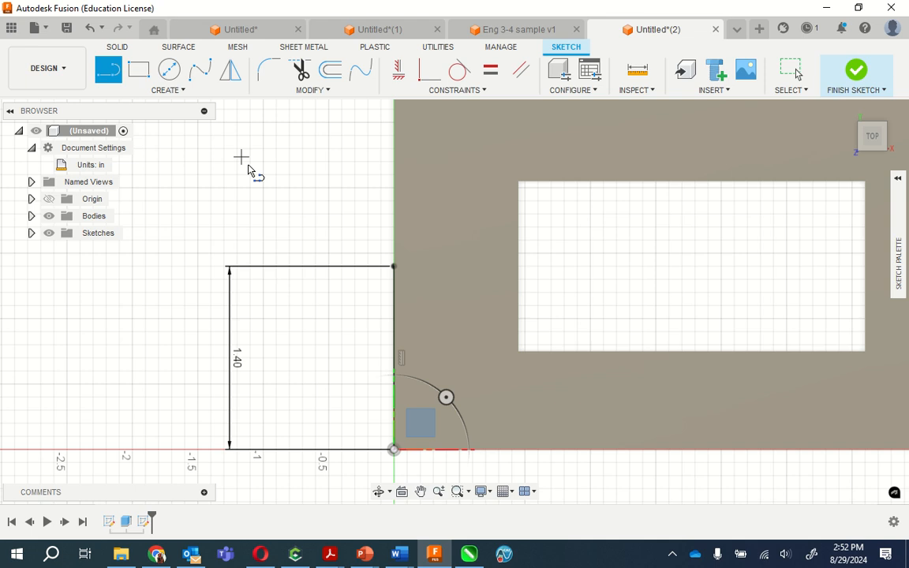
pyautogui.click(393, 267)
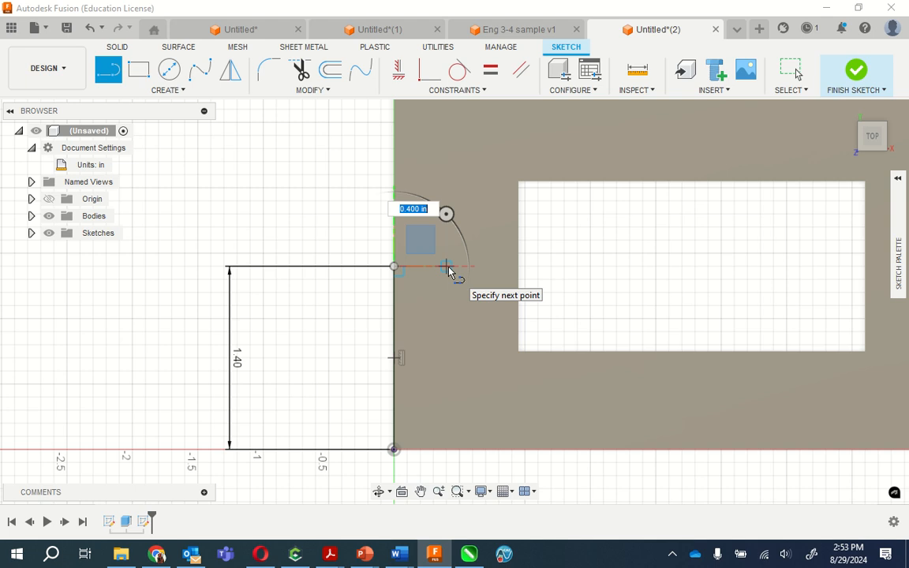
pyautogui.write('.38')
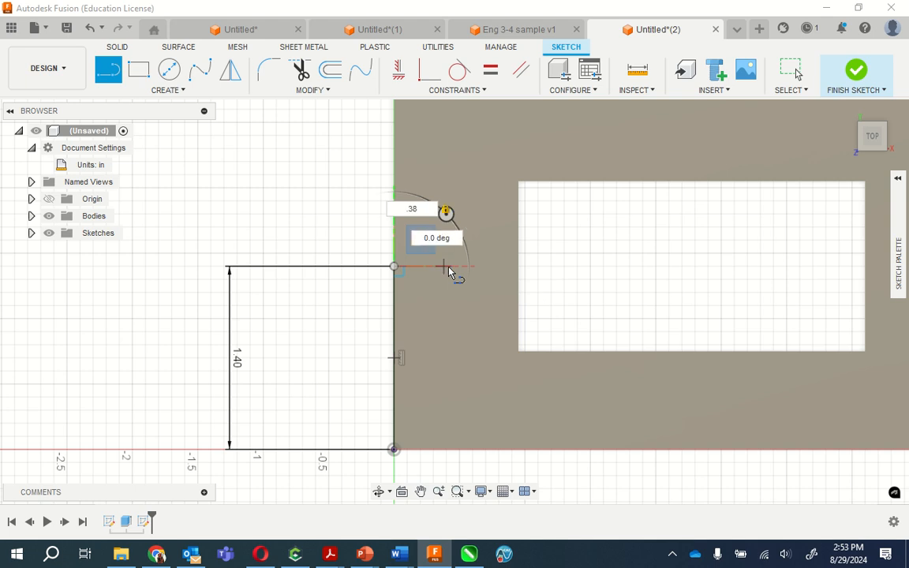
pyautogui.press('Return')
pyautogui.press('Escape')
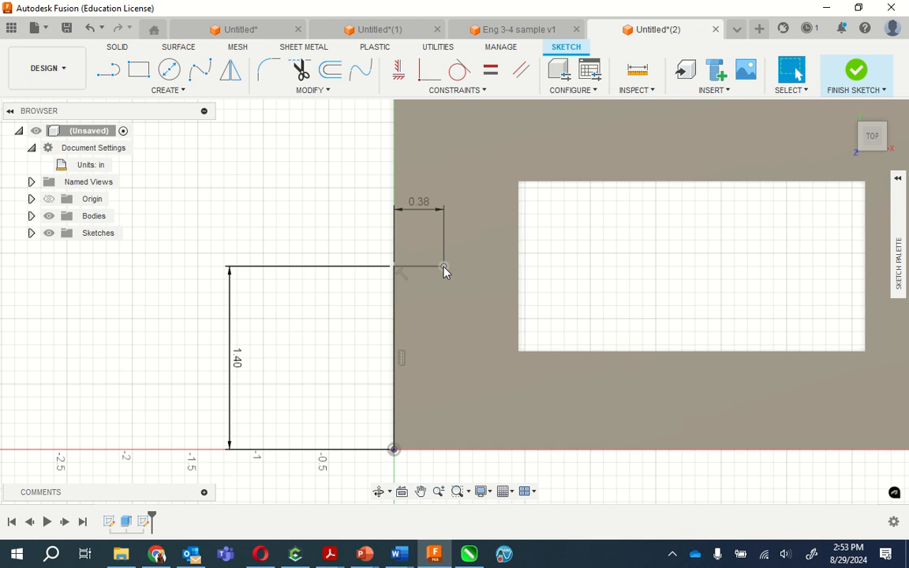
# - Place a 0.22 in diameter hole at the free end of the 0.38 in line
pyautogui.click(443, 269)
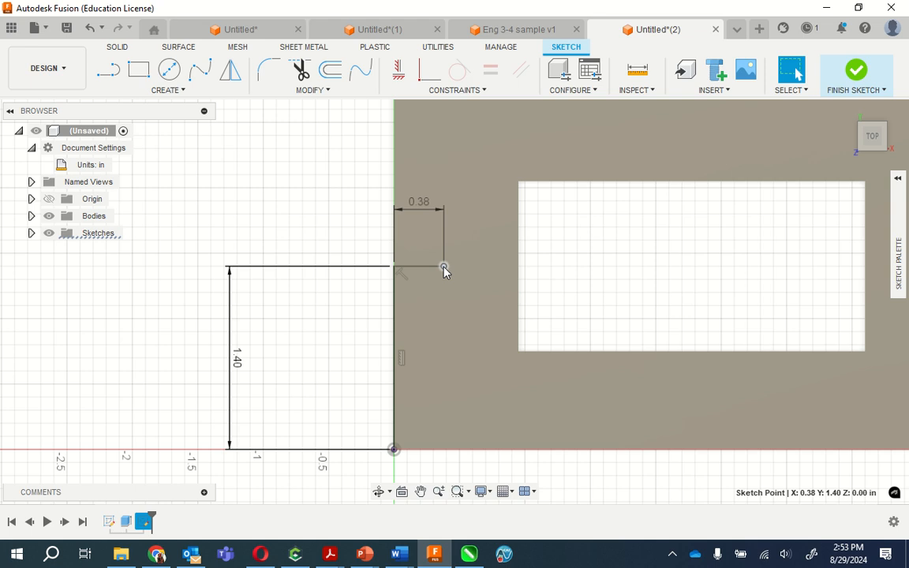
pyautogui.rightClick(443, 270)
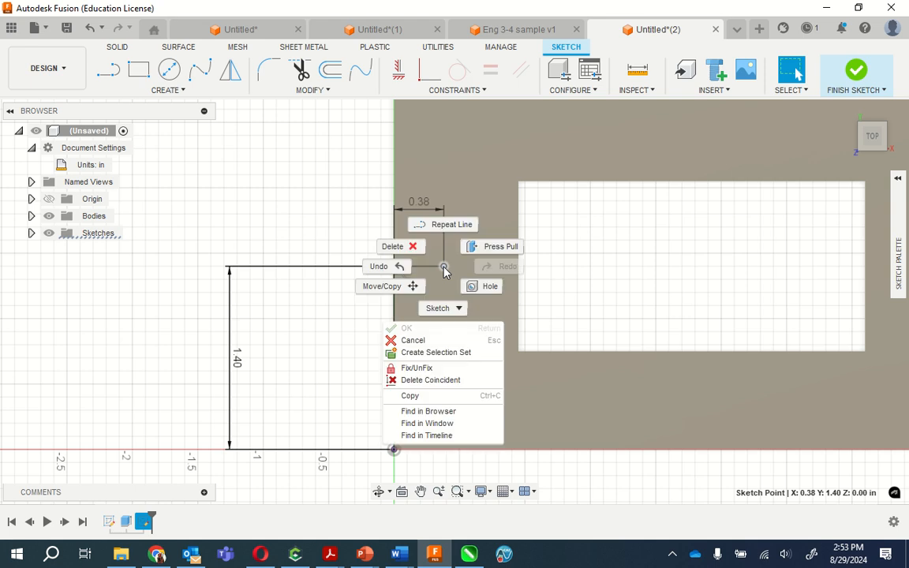
pyautogui.click(483, 288)
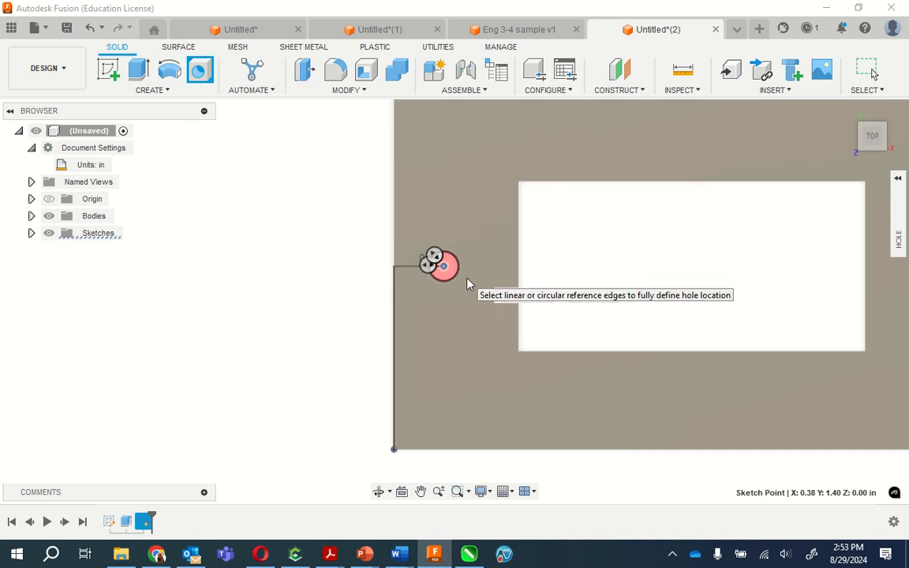
pyautogui.scroll(-1, 446, 269)
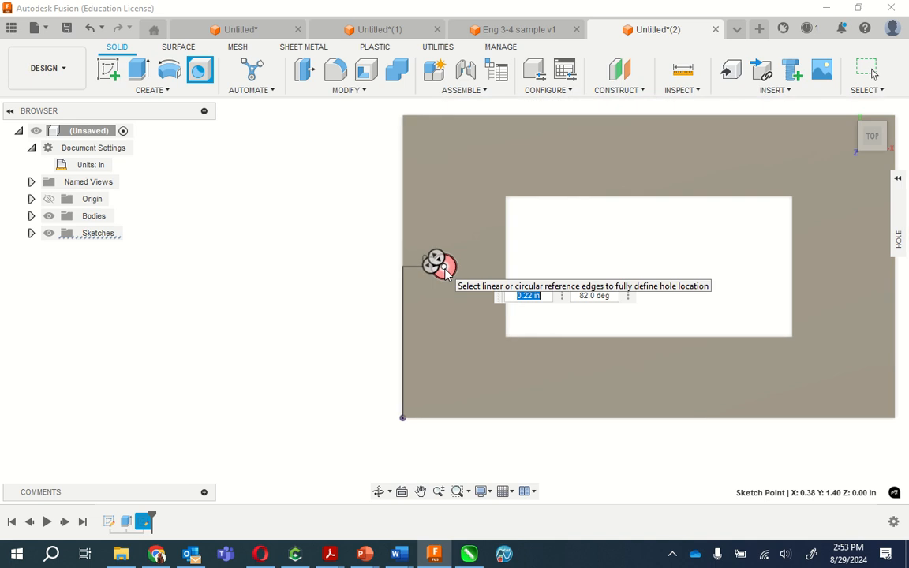
pyautogui.scroll(4, 446, 270)
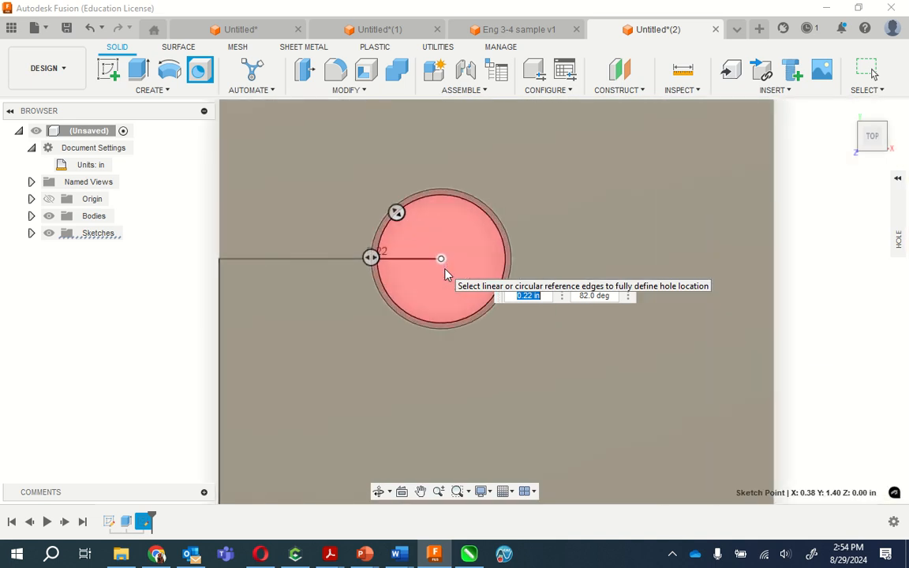
pyautogui.scroll(3, 446, 273)
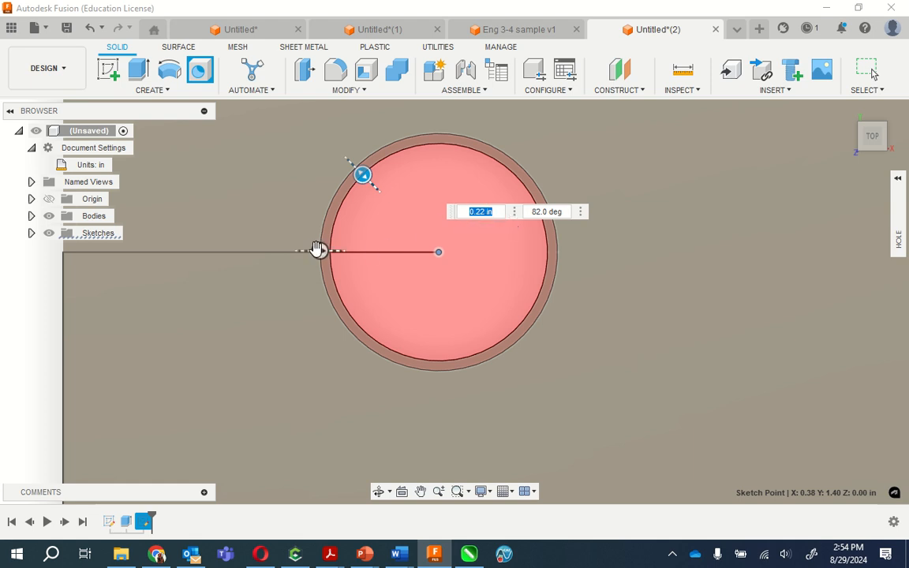
pyautogui.moveTo(319, 251); pyautogui.dragTo(318, 250)
pyautogui.press('Return')
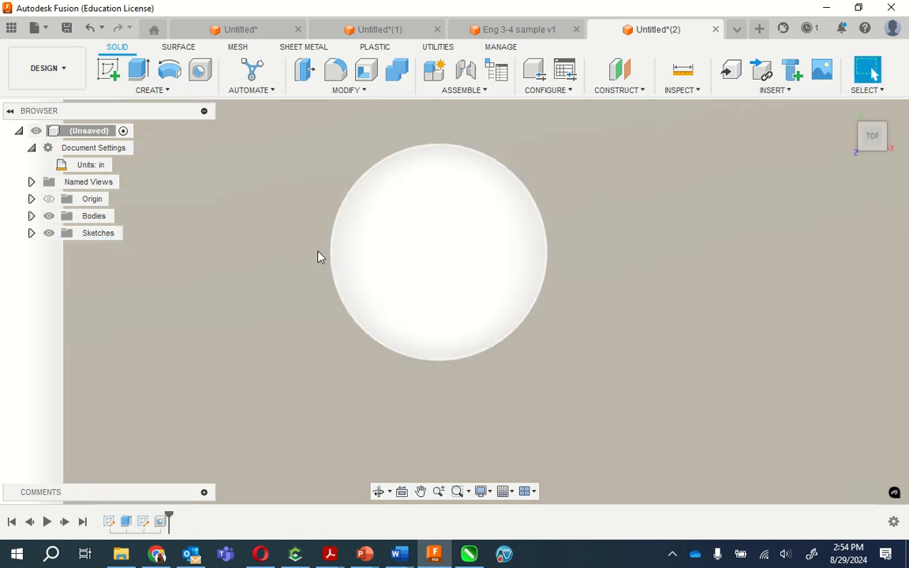
# - Start a new sketch on the horizontal XY plane, seen from the top
pyautogui.scroll(2, 483, 261)
pyautogui.scroll(-4, 479, 257)
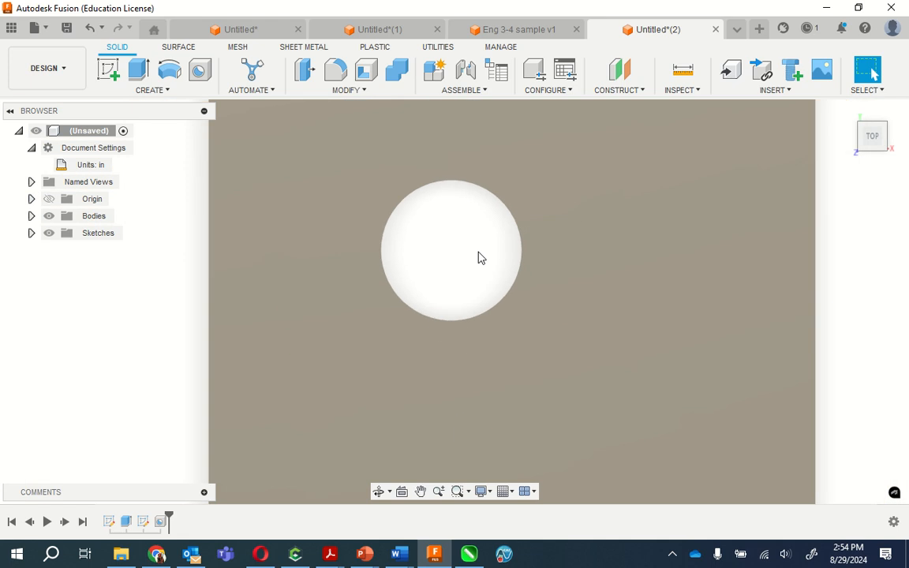
pyautogui.scroll(-8, 479, 257)
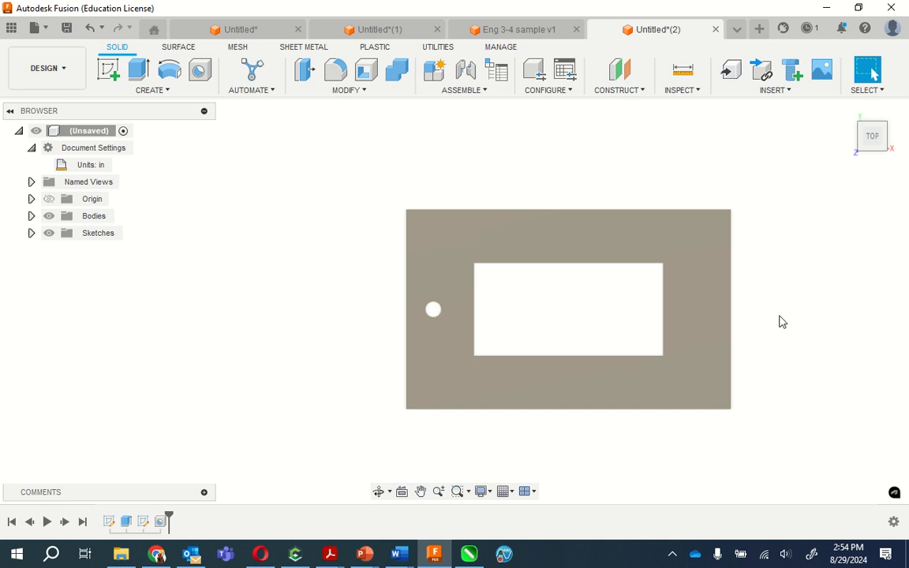
pyautogui.scroll(2, 760, 310)
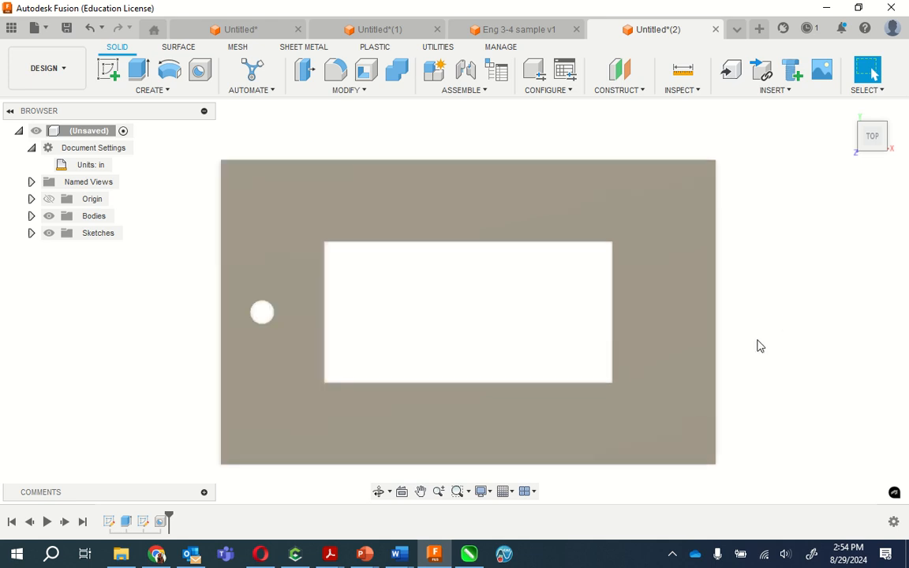
pyautogui.click(164, 90)
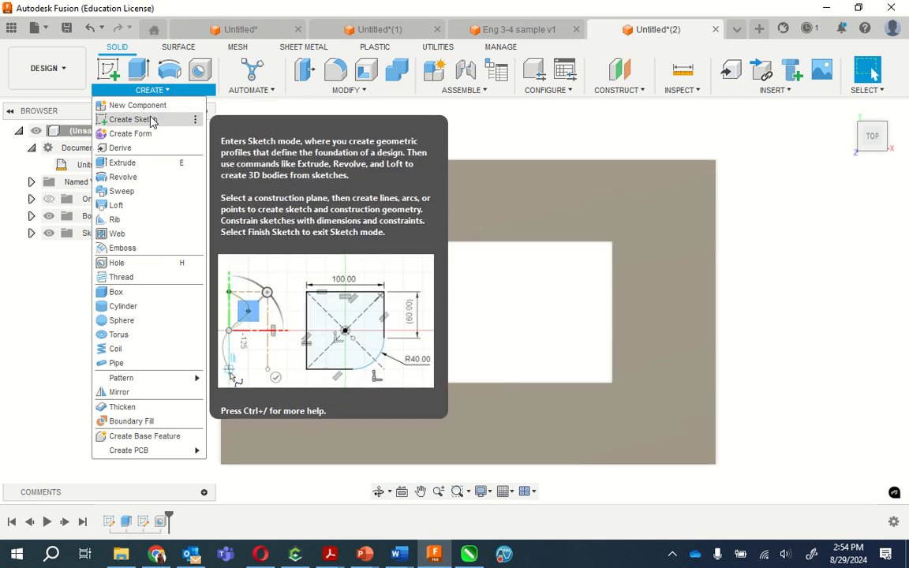
pyautogui.click(150, 120)
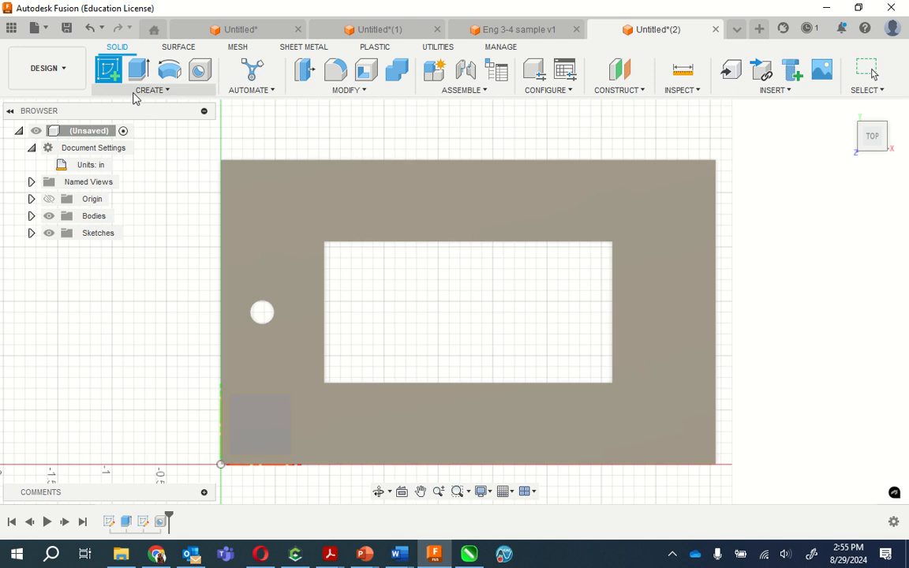
pyautogui.click(145, 92)
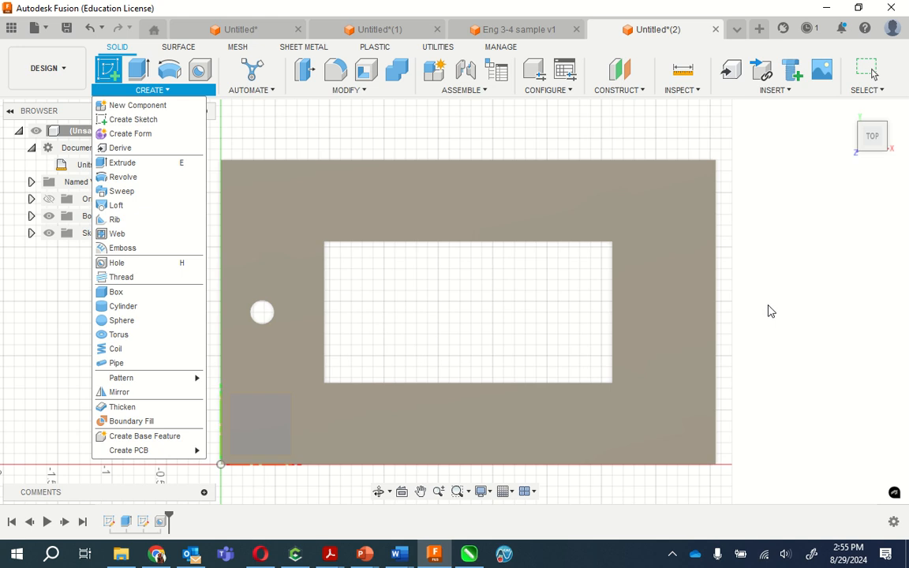
pyautogui.click(736, 323)
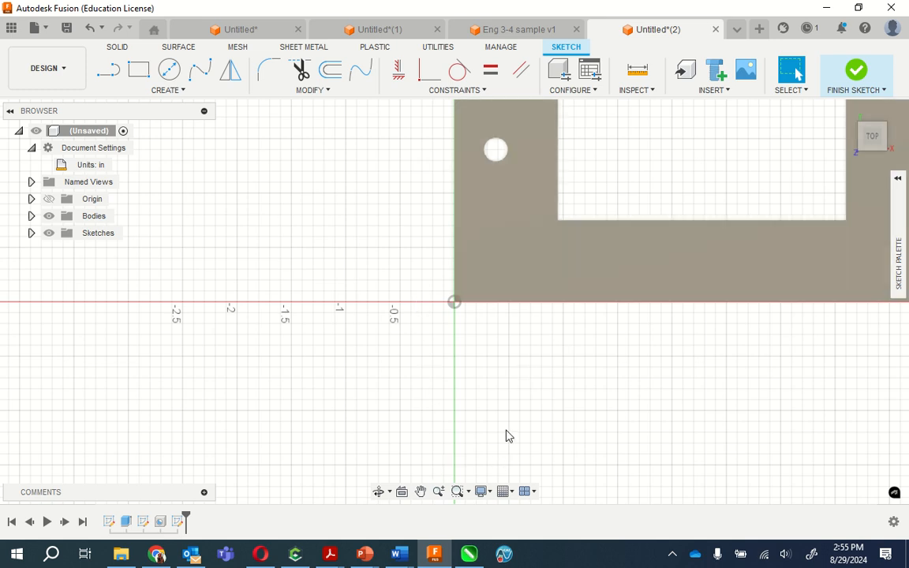
# - Draw a vertical 1.4 in line from the plate's lower-right corner up along its right edge
pyautogui.click(421, 492)
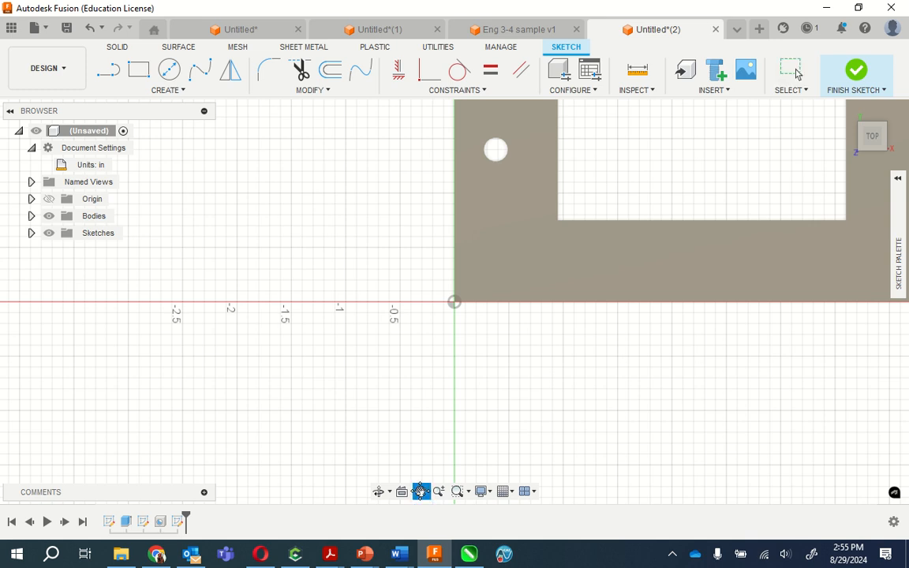
pyautogui.moveTo(783, 342)
pyautogui.mouseDown()
pyautogui.moveTo(723, 367)
pyautogui.moveTo(458, 401)
pyautogui.moveTo(444, 454)
pyautogui.moveTo(462, 478)
pyautogui.moveTo(476, 477)
pyautogui.mouseUp()
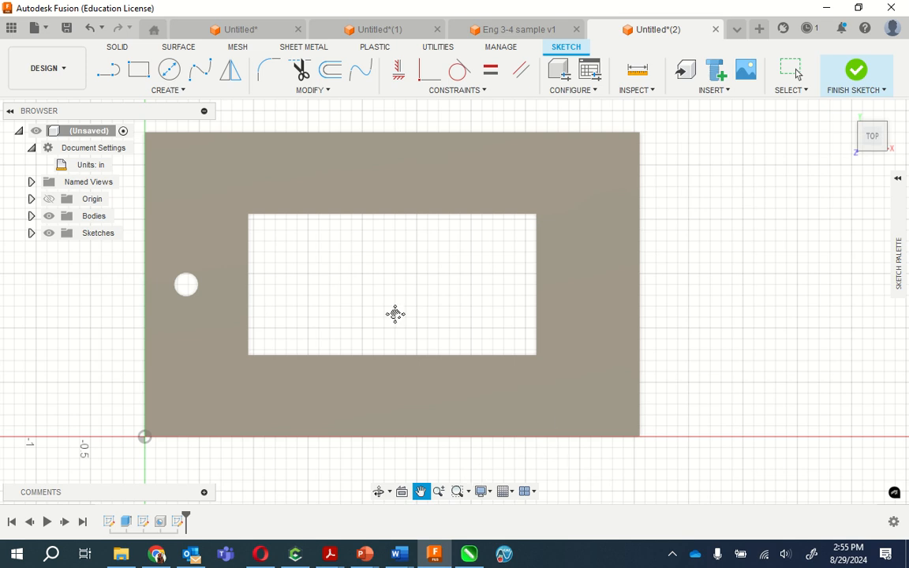
pyautogui.click(124, 92)
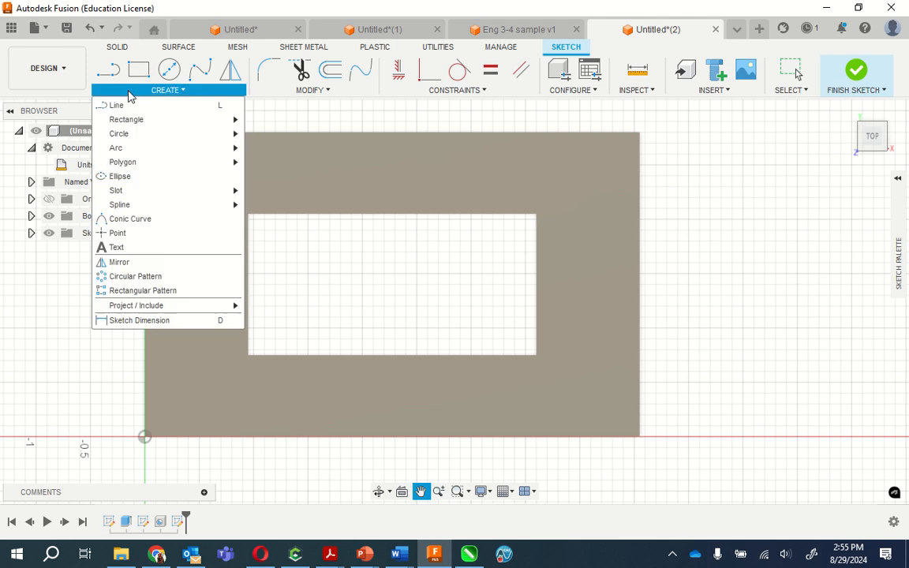
pyautogui.click(118, 104)
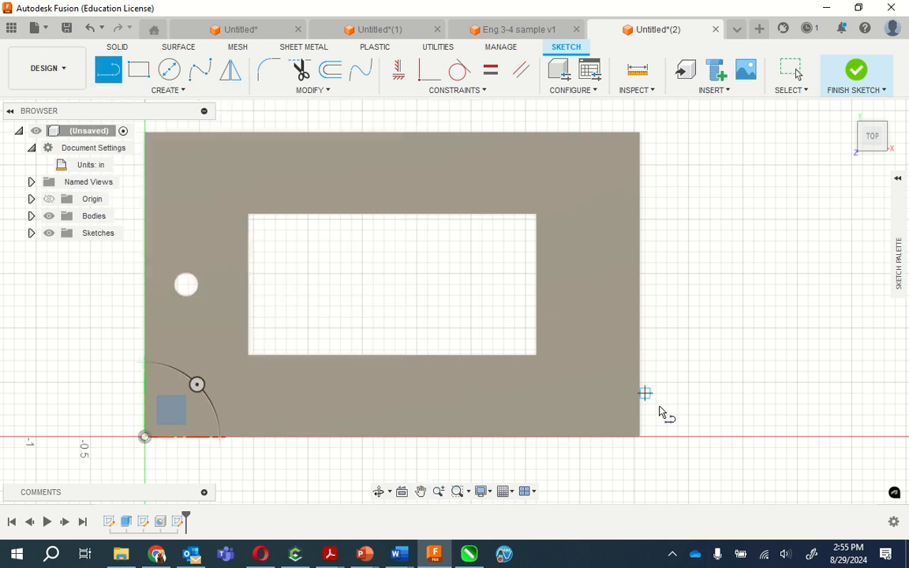
pyautogui.scroll(-2, 641, 442)
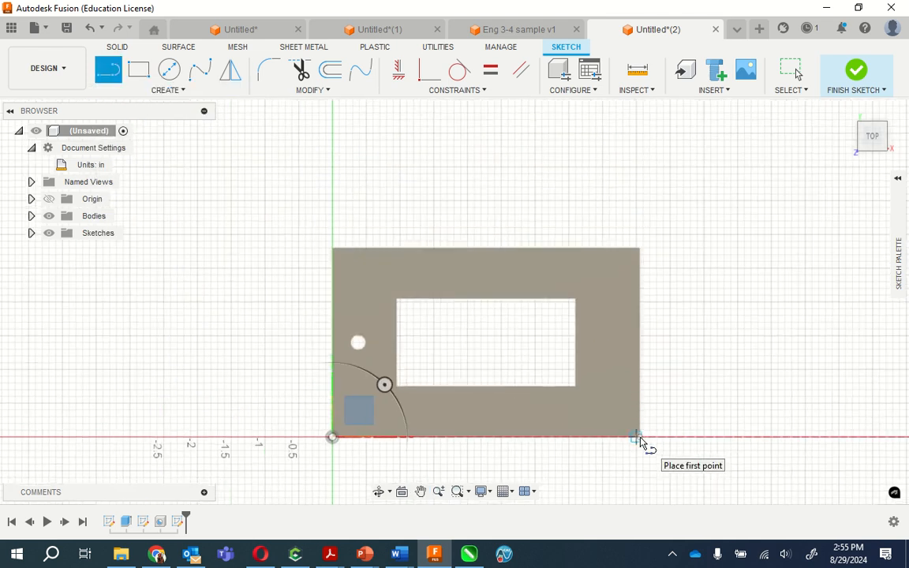
pyautogui.scroll(5, 641, 442)
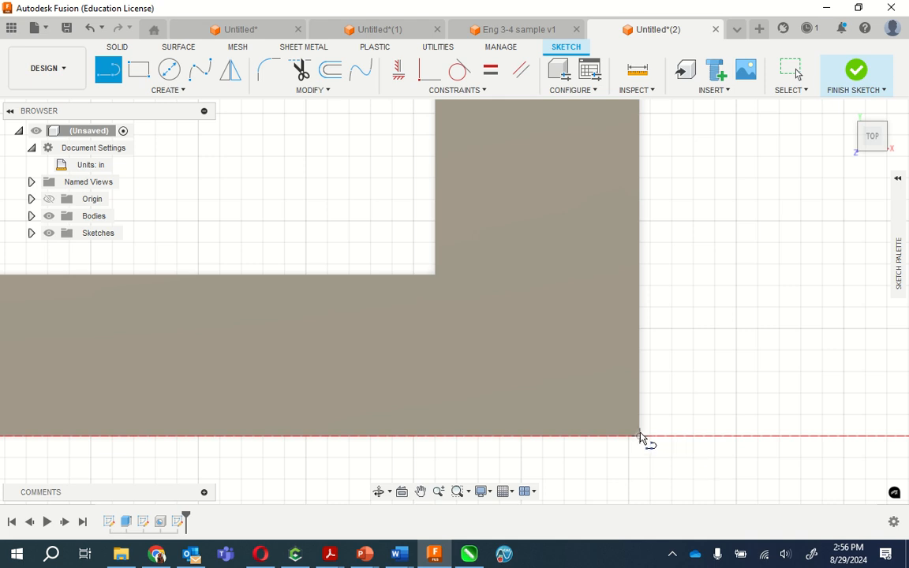
pyautogui.click(639, 436)
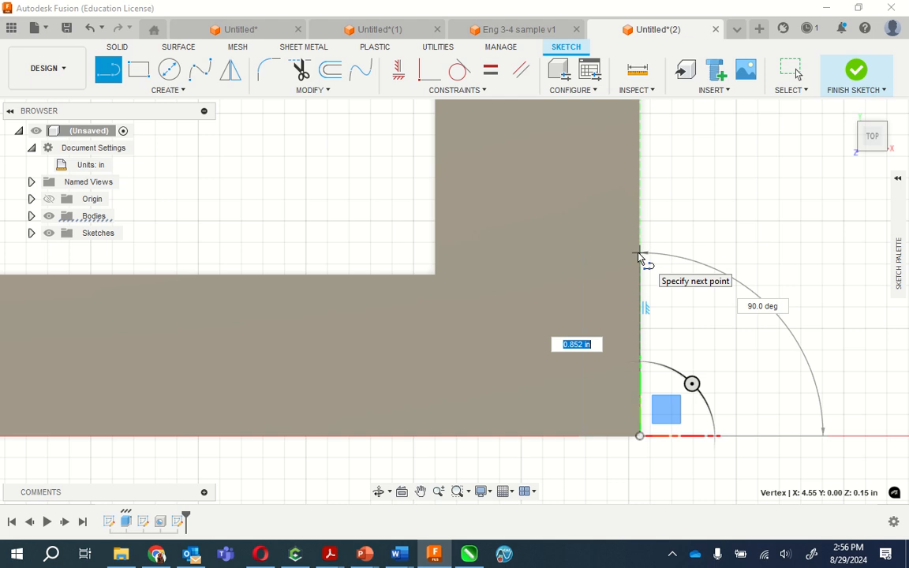
pyautogui.write('1.4')
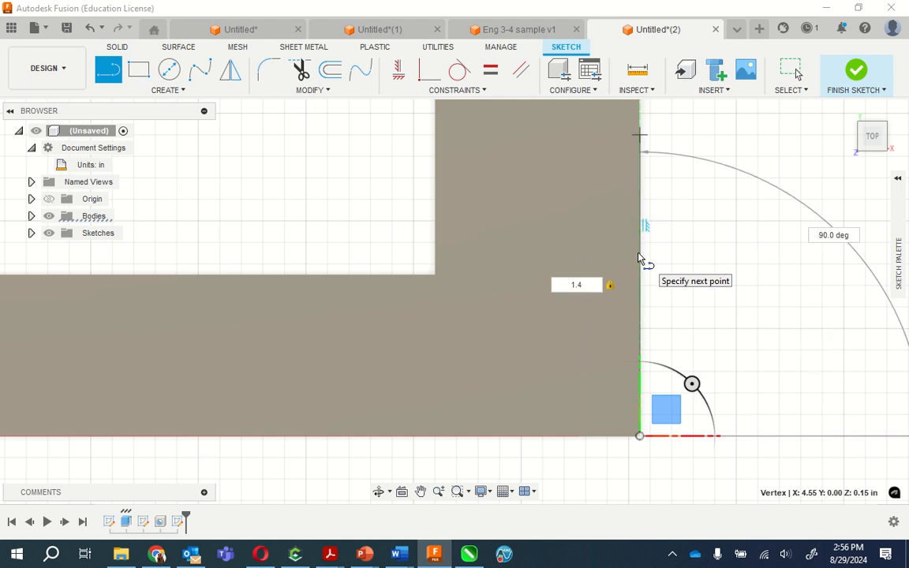
pyautogui.press('Return')
pyautogui.press('Escape')
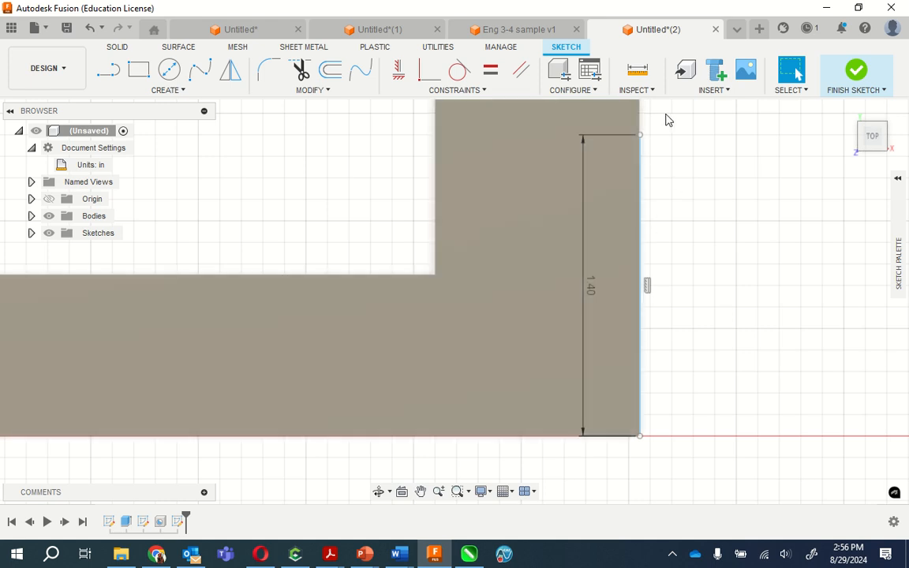
# - Draw a horizontal 0.38 in line from the upper end of the right-edge line inward toward the rectangular opening
pyautogui.click(179, 92)
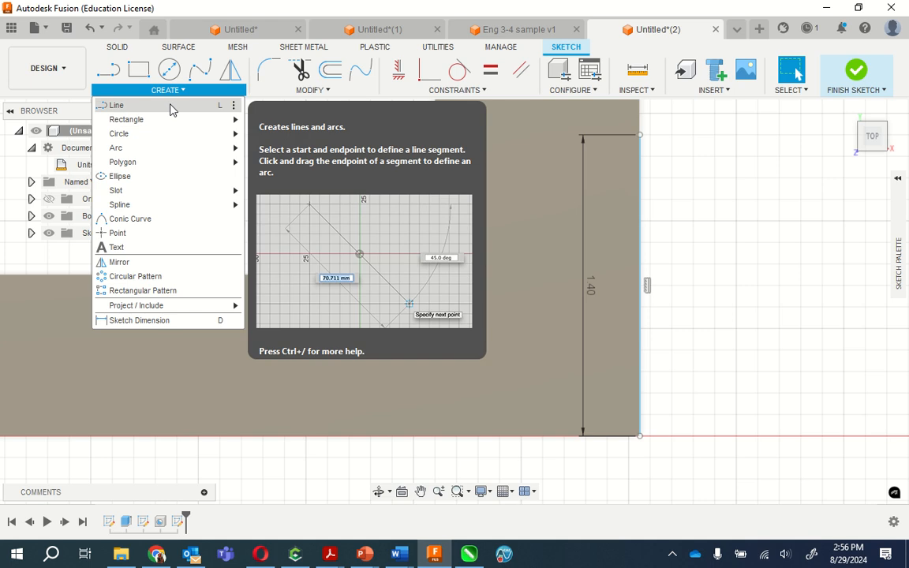
pyautogui.click(169, 105)
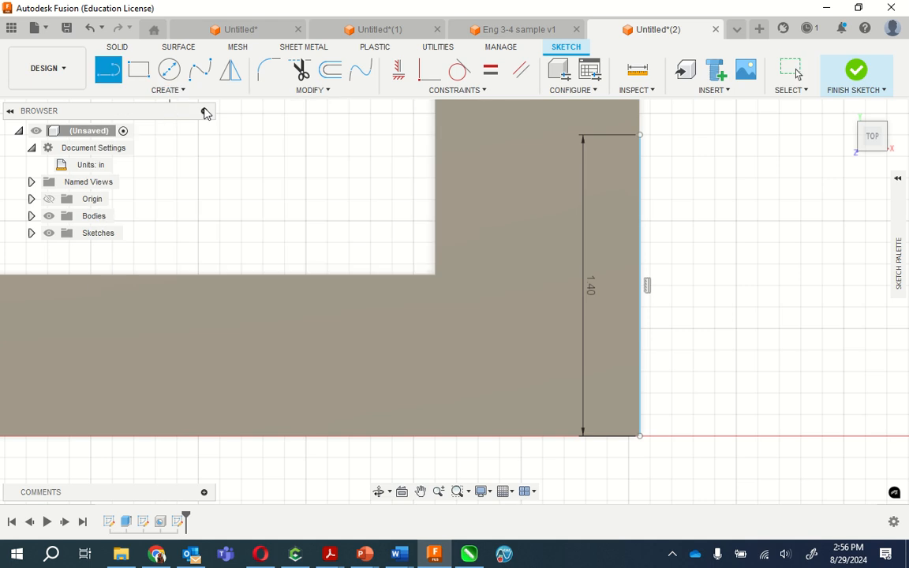
pyautogui.click(640, 136)
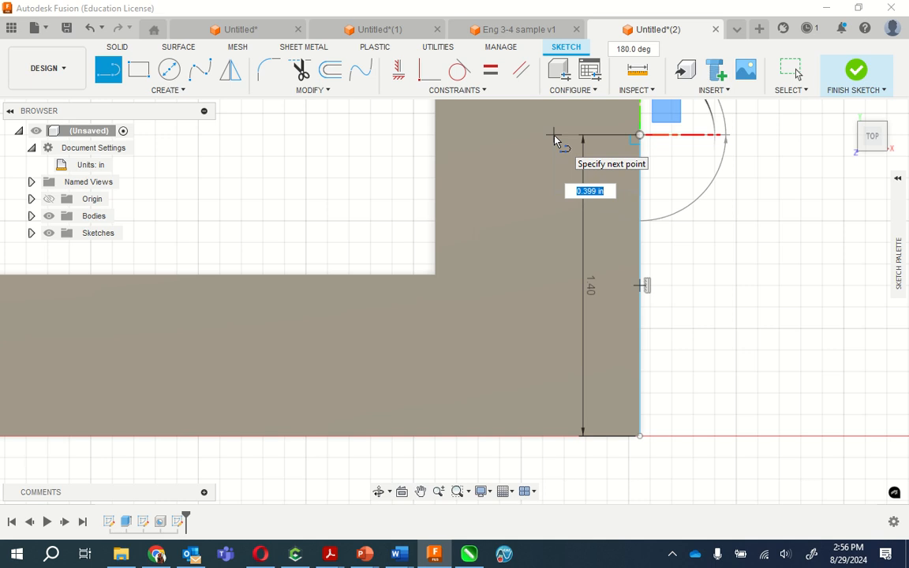
pyautogui.press('BackSpace')
pyautogui.write('.38')
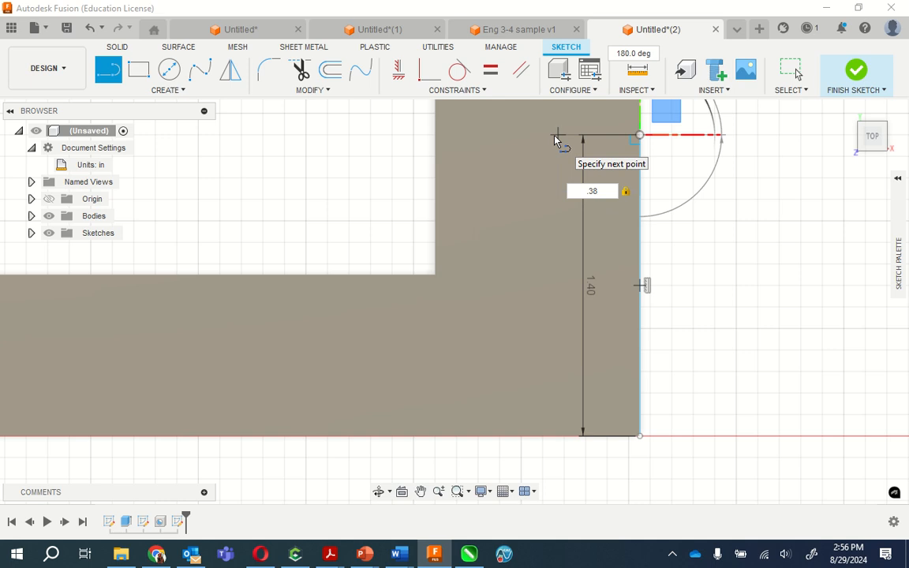
pyautogui.press('Return')
pyautogui.press('Escape')
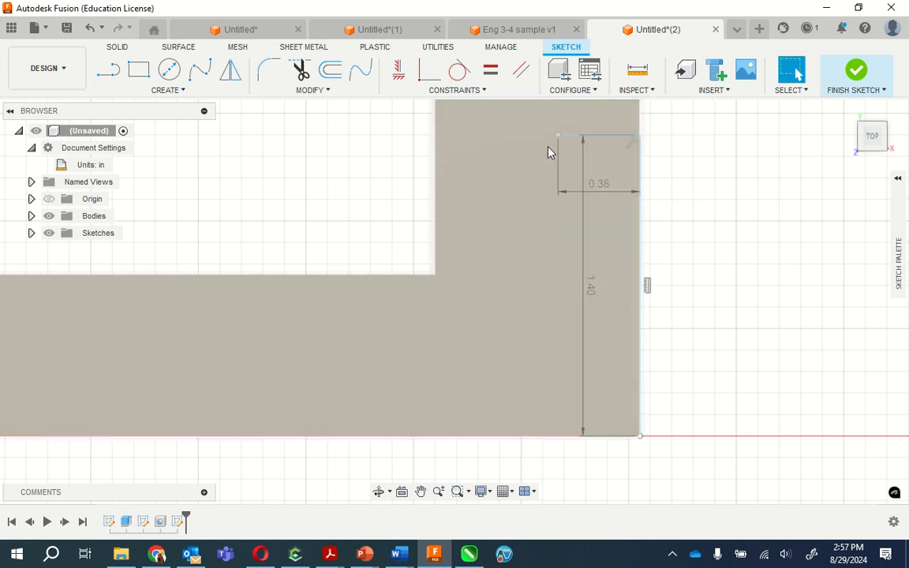
pyautogui.click(521, 146)
pyautogui.click(694, 162)
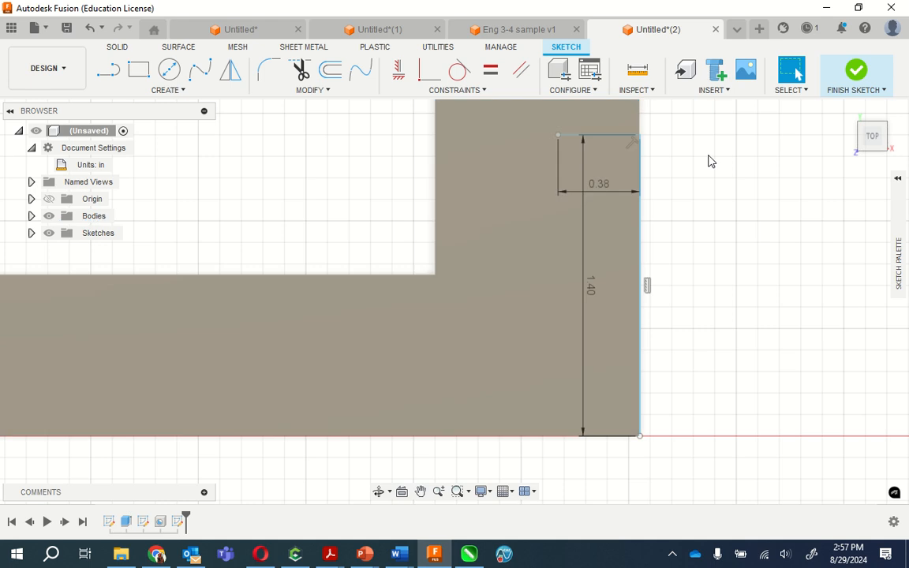
pyautogui.scroll(-1, 544, 150)
pyautogui.scroll(-1, 556, 148)
pyautogui.scroll(3, 562, 146)
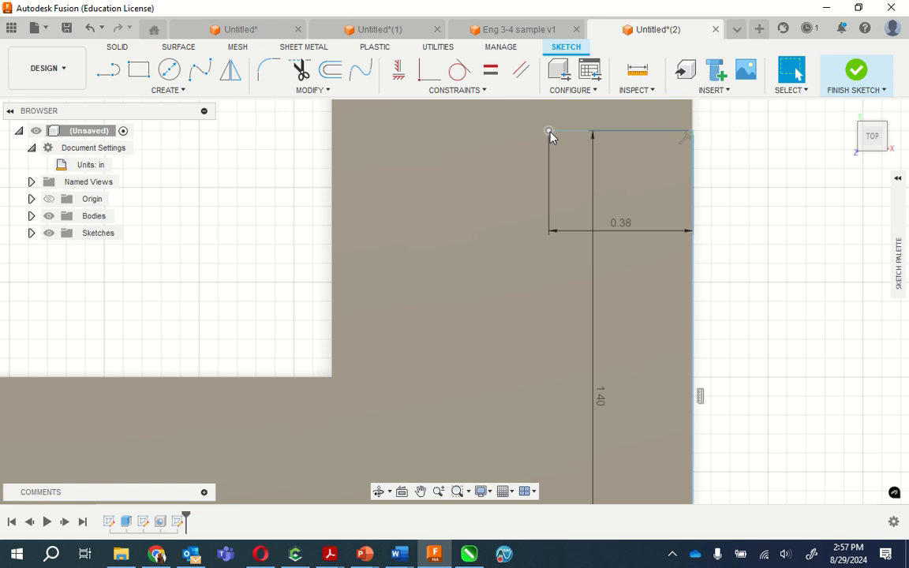
# - Place a 0.22 in diameter hole at the inner end of the 0.38 in line near the plate's right edge
pyautogui.click(550, 133)
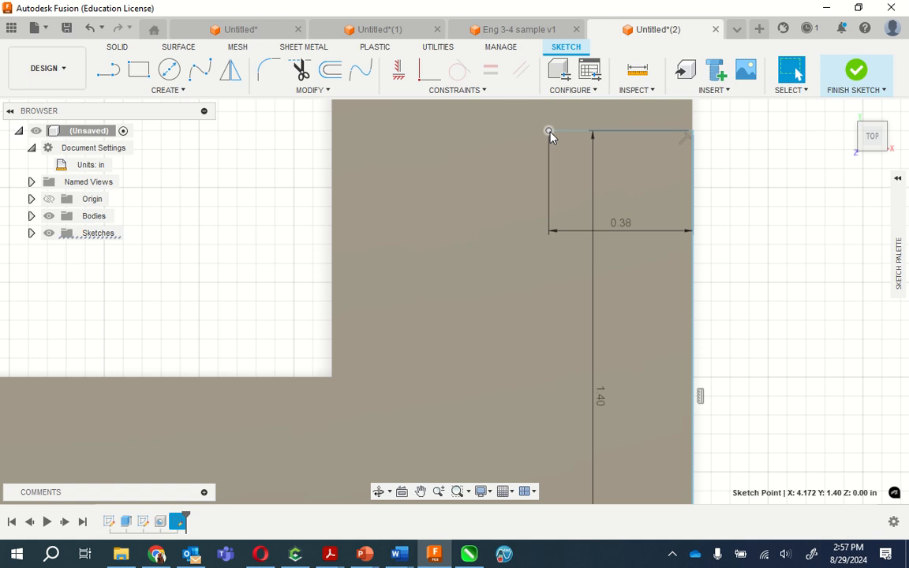
pyautogui.rightClick(550, 137)
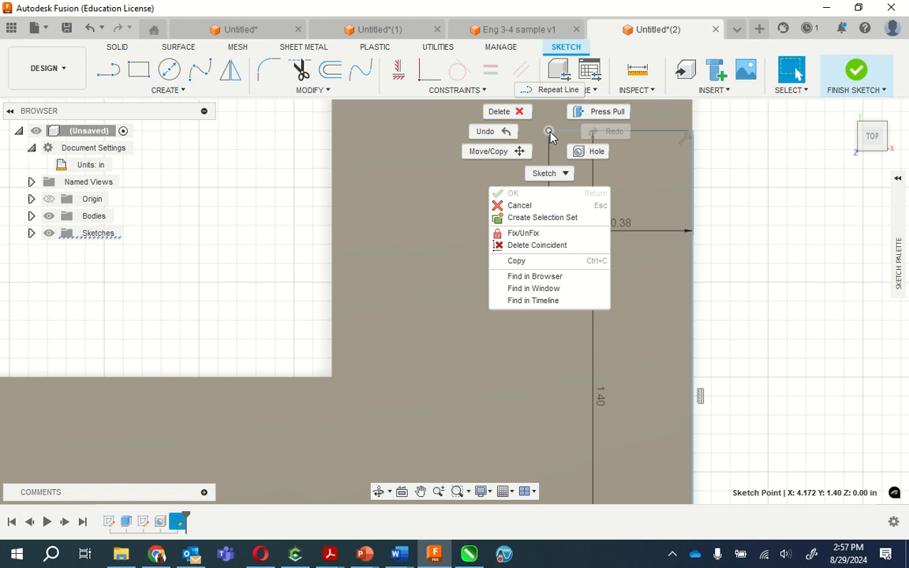
pyautogui.click(591, 153)
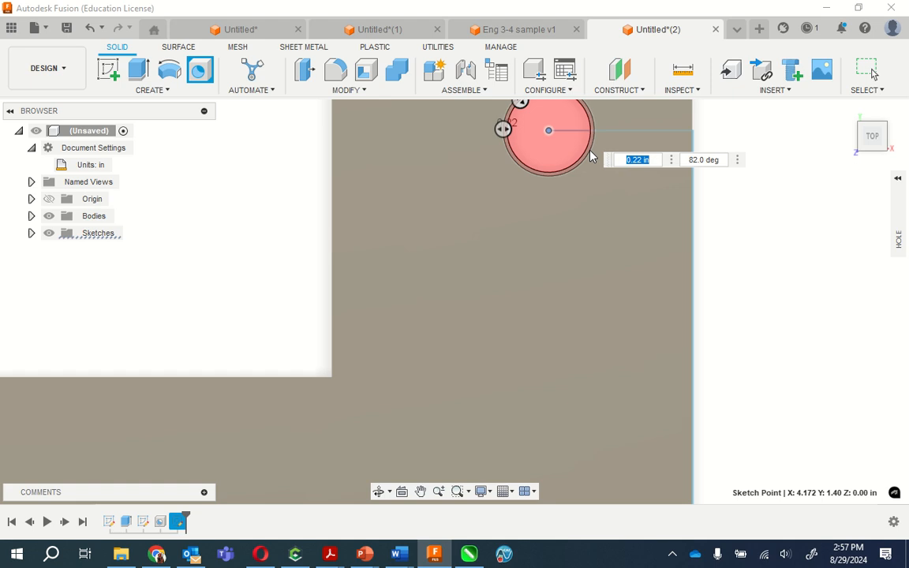
pyautogui.scroll(-1, 521, 354)
pyautogui.scroll(-2, 521, 354)
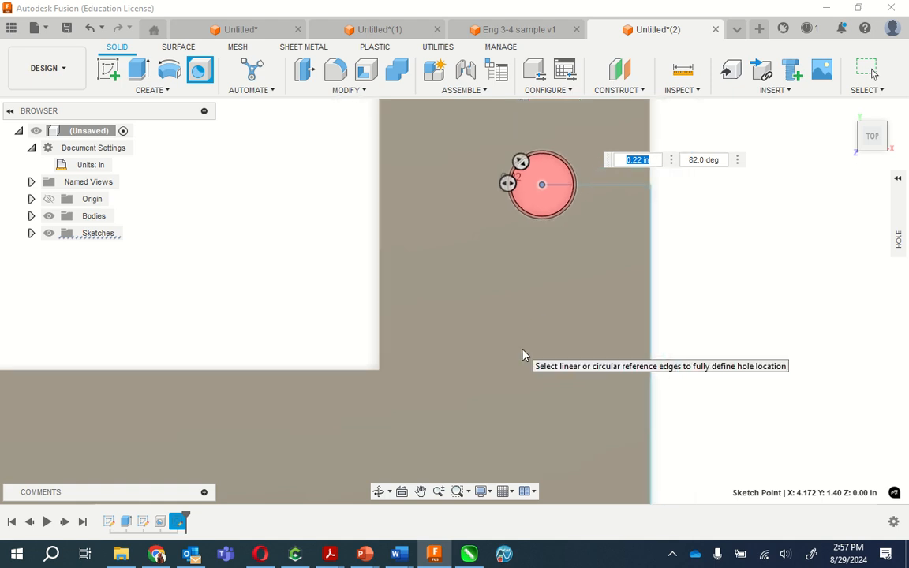
pyautogui.scroll(-1, 546, 148)
pyautogui.scroll(4, 548, 147)
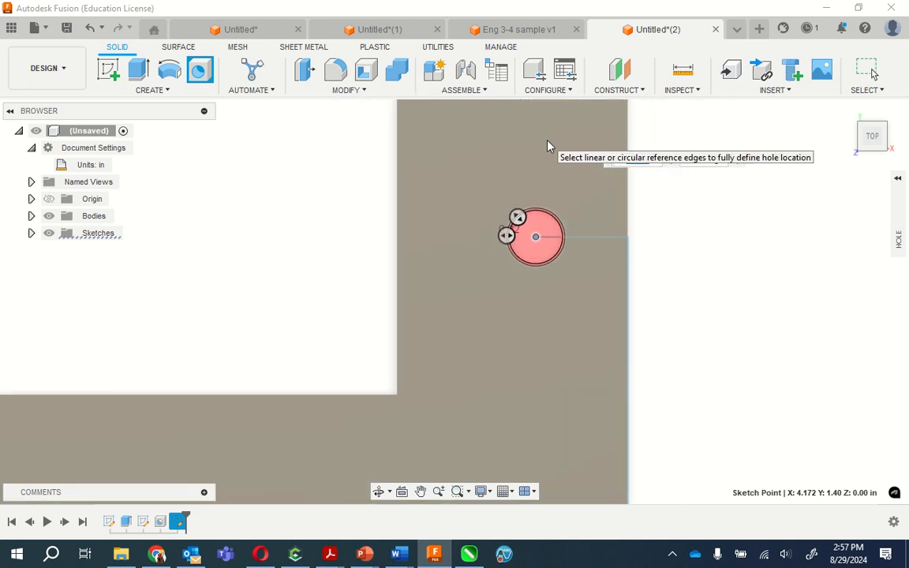
pyautogui.scroll(3, 572, 258)
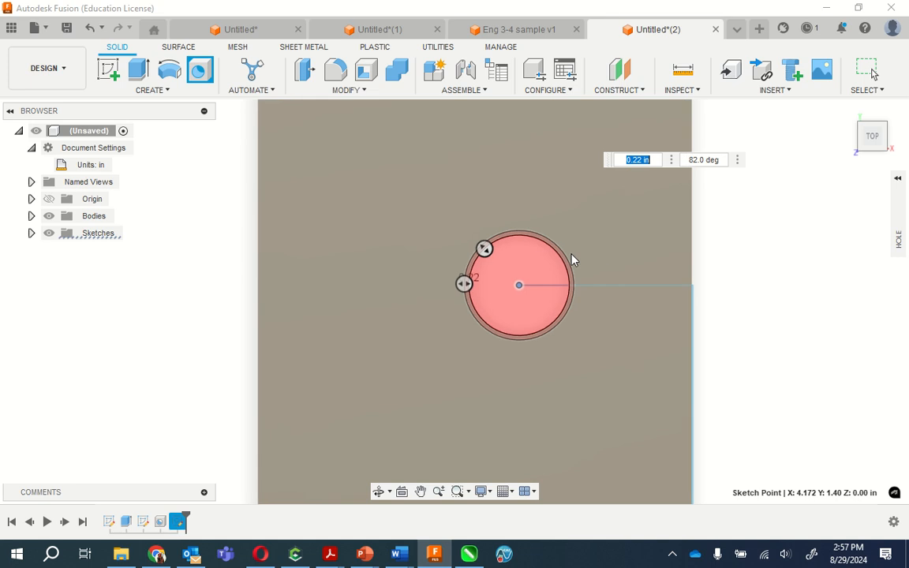
pyautogui.scroll(1, 507, 288)
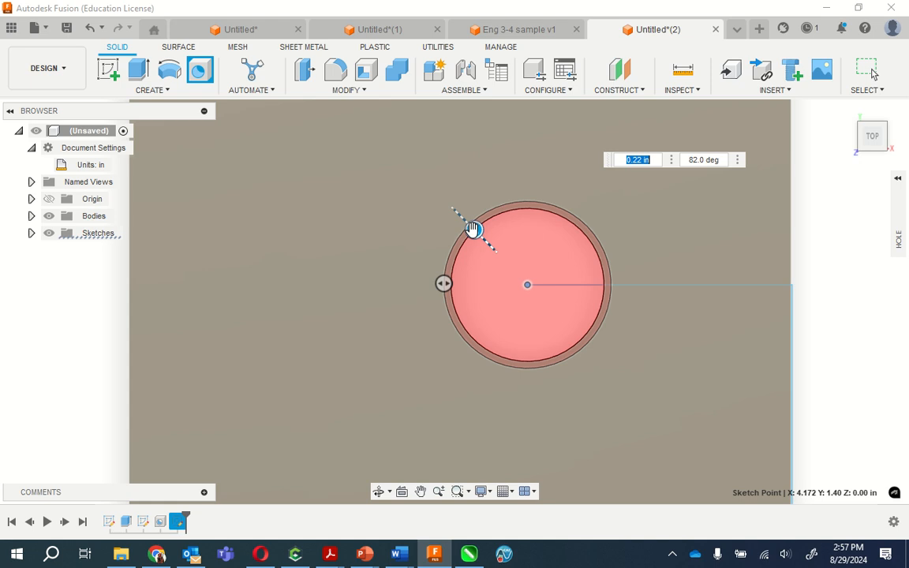
pyautogui.click(441, 281)
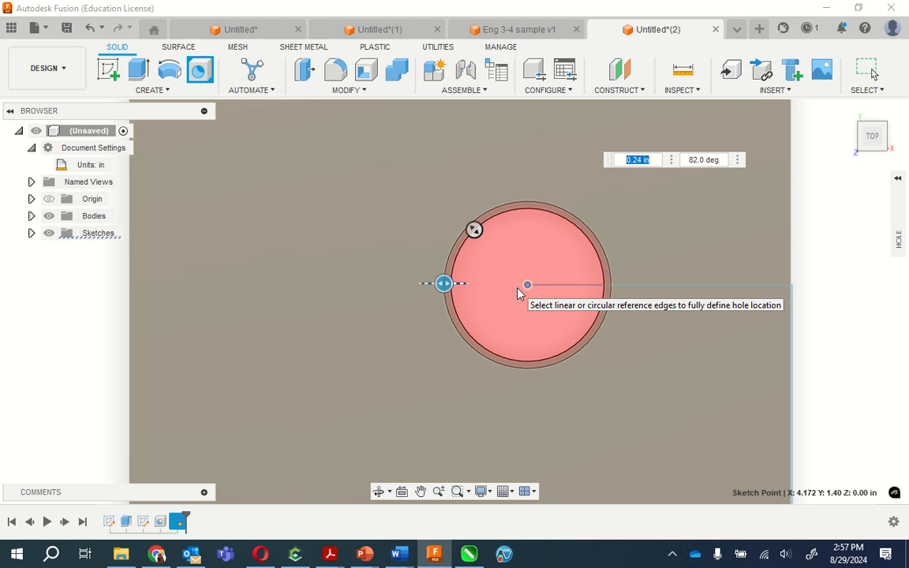
pyautogui.press('Return')
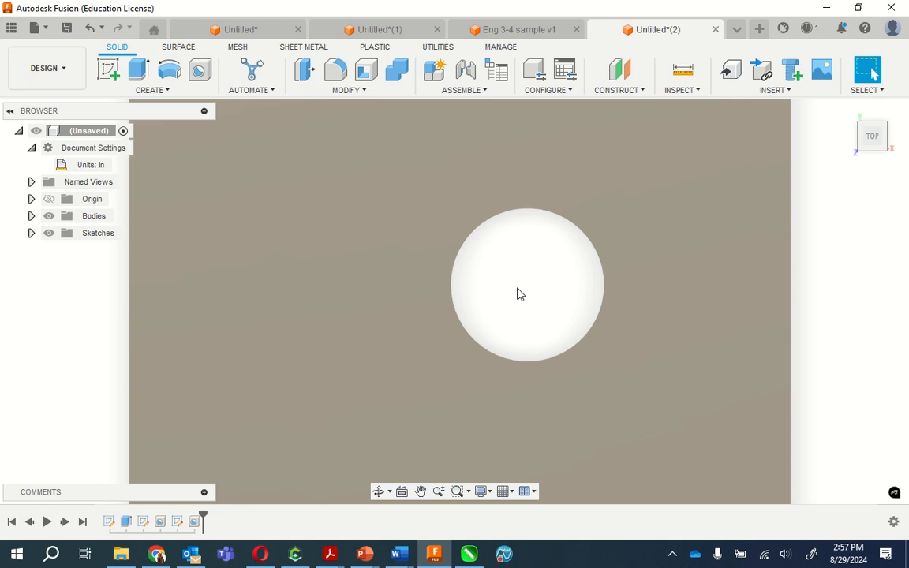
pyautogui.scroll(3, 282, 258)
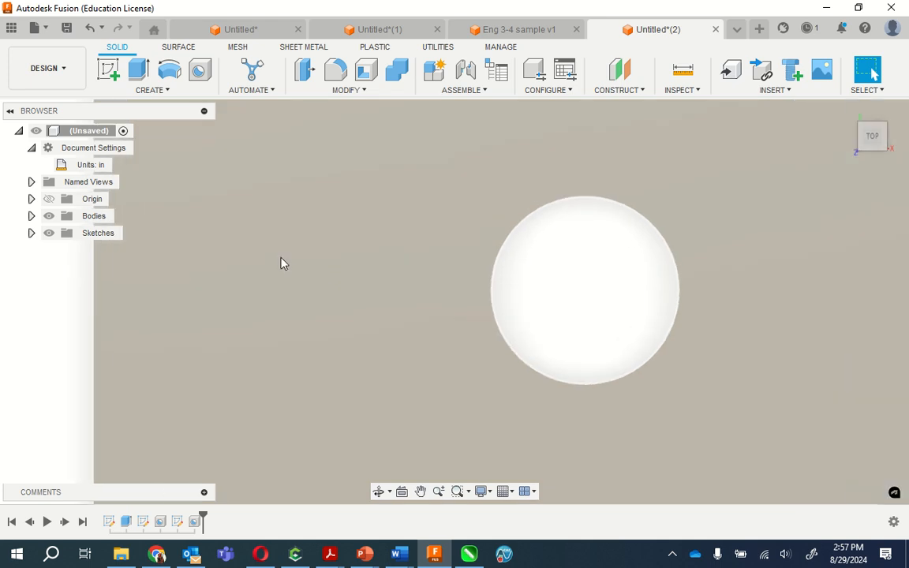
pyautogui.scroll(-5, 291, 246)
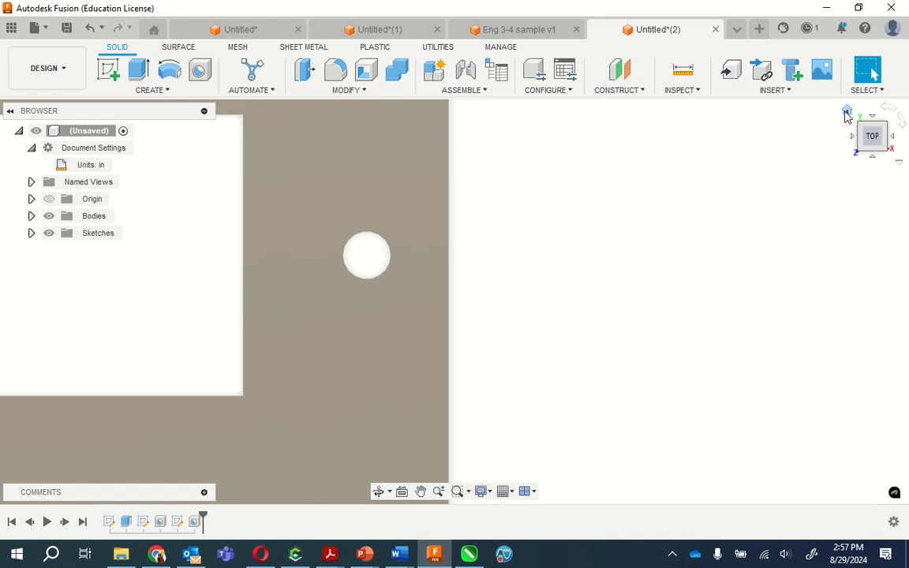
# - Fillet the plate's four outer top edges with a constant 0.1 in radius and Curvature (G2) continuity
pyautogui.click(846, 110)
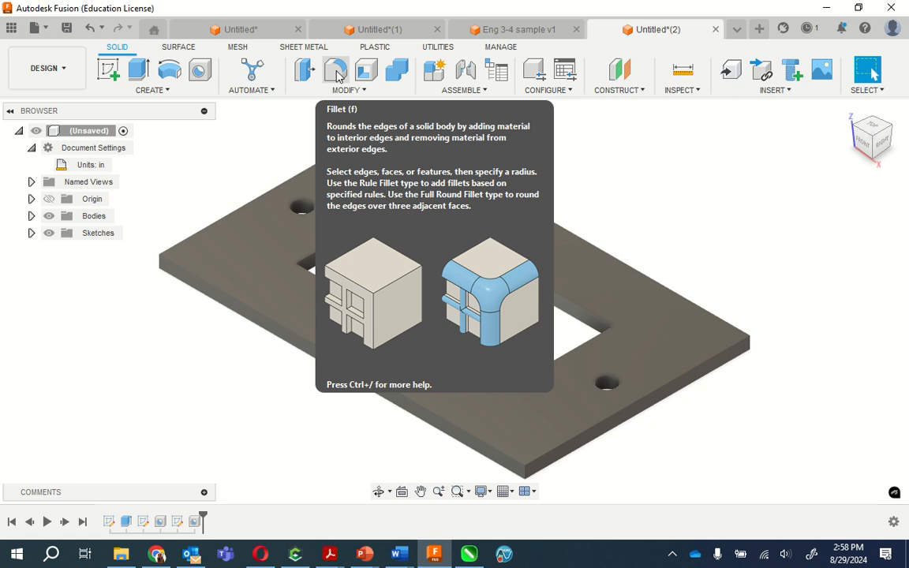
pyautogui.click(336, 75)
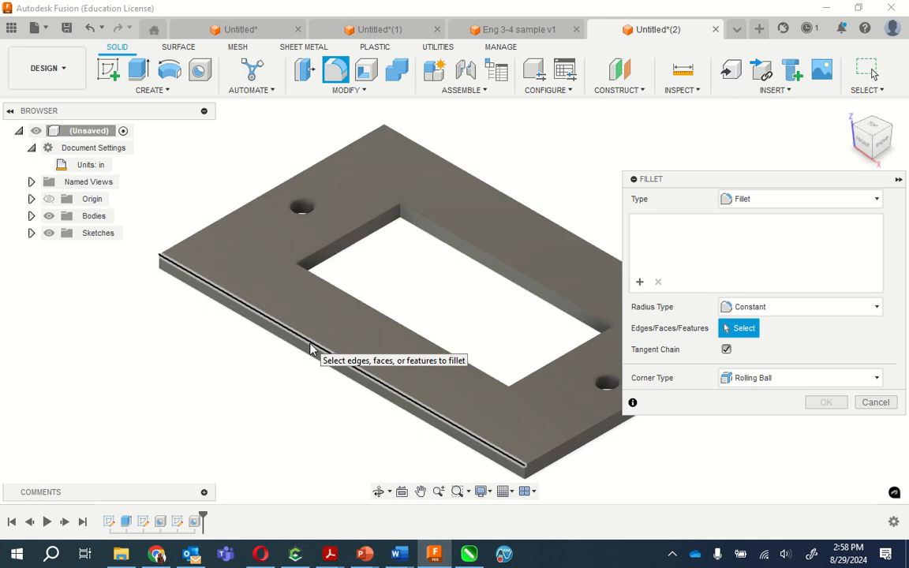
pyautogui.click(310, 347)
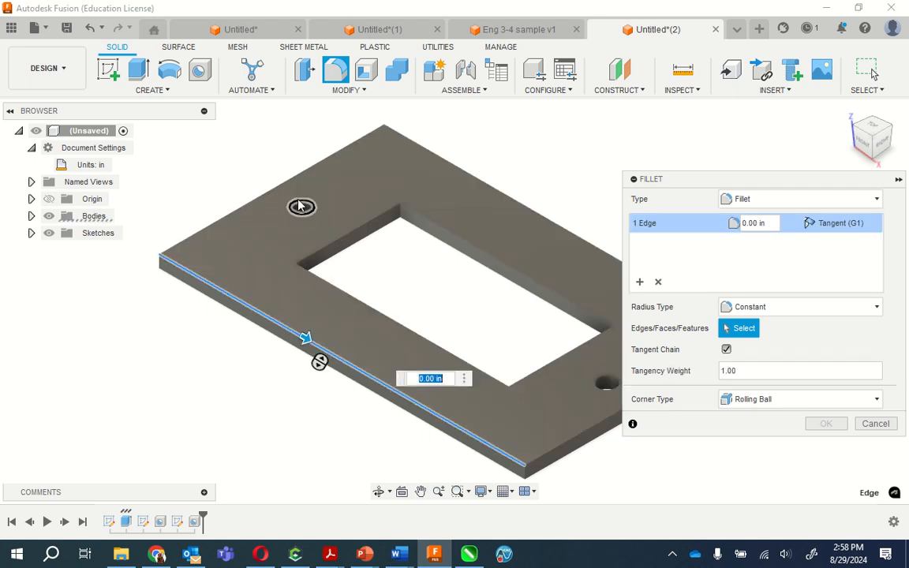
pyautogui.click(286, 192)
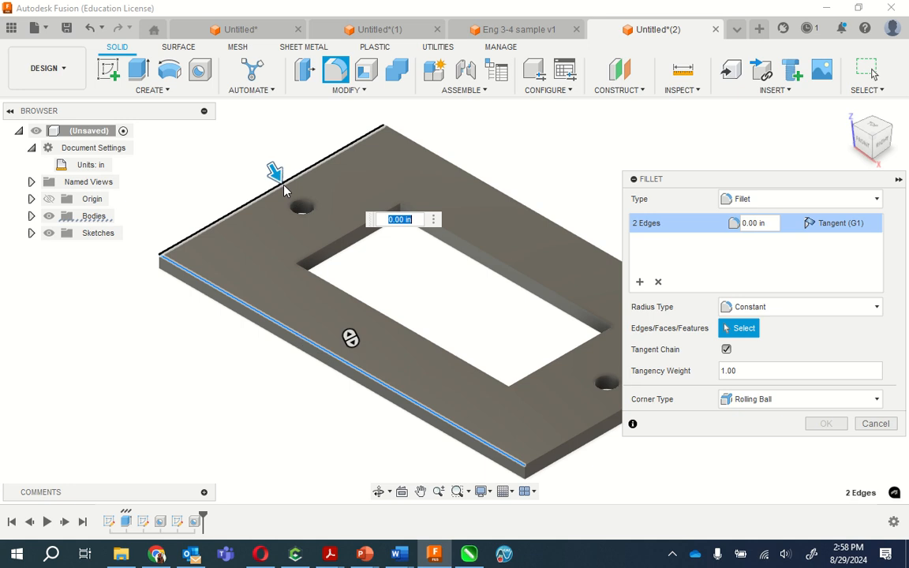
pyautogui.click(590, 429)
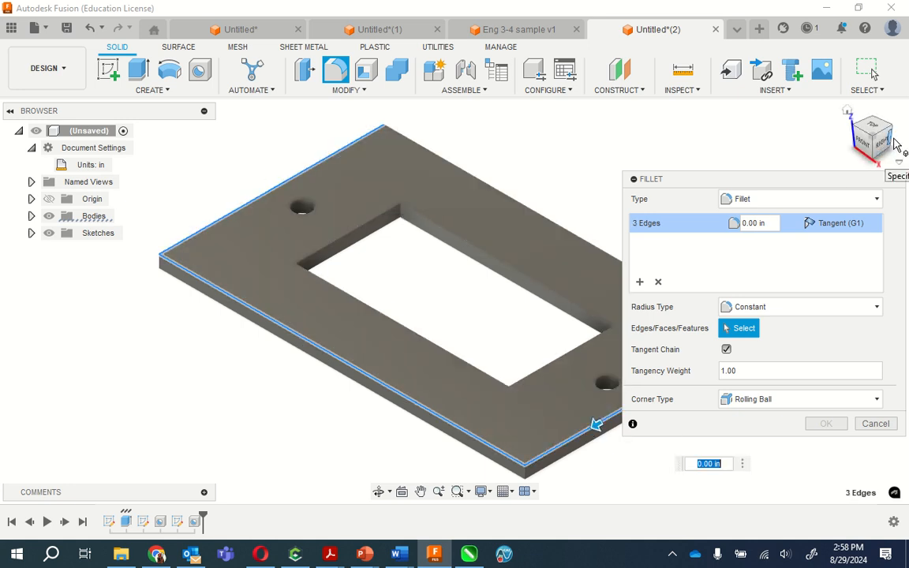
pyautogui.click(891, 140)
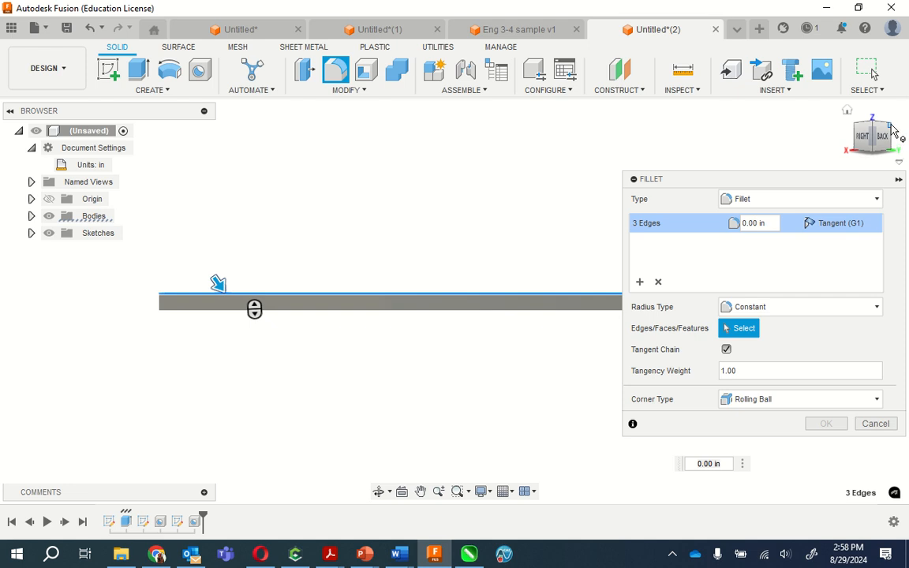
pyautogui.click(893, 132)
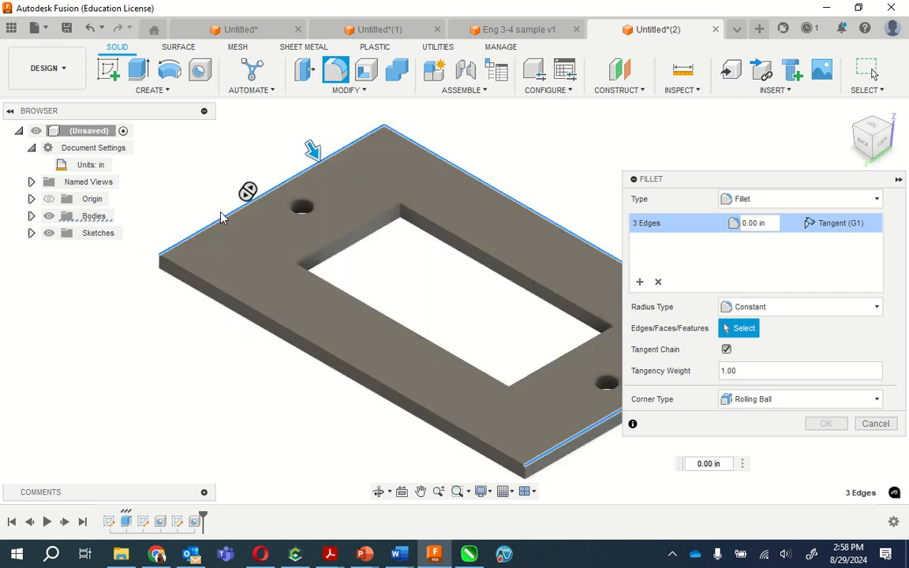
pyautogui.click(310, 345)
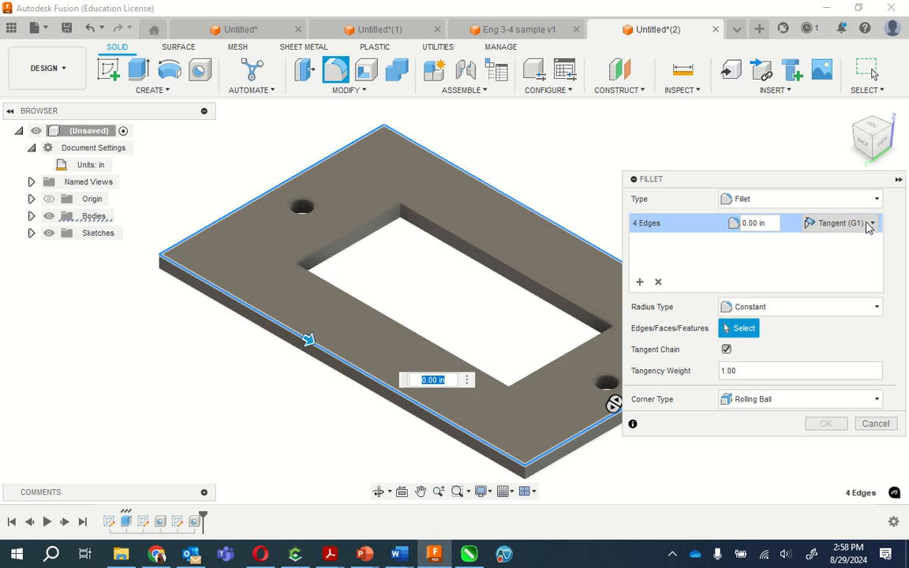
pyautogui.click(868, 225)
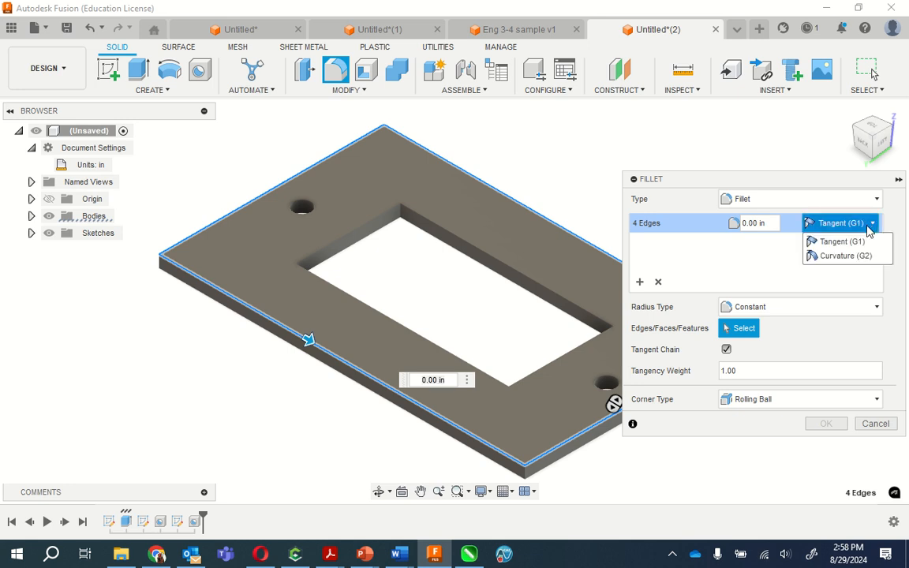
pyautogui.click(826, 256)
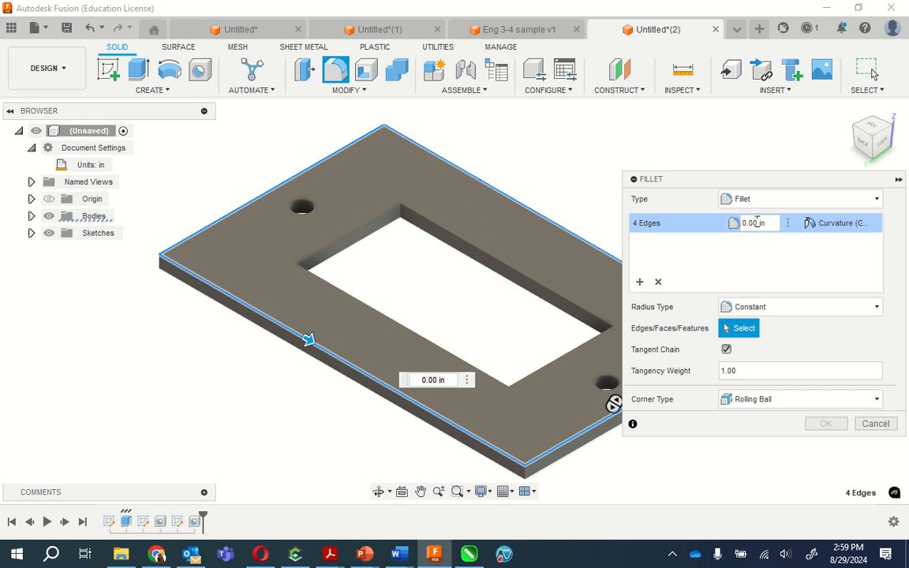
pyautogui.moveTo(765, 224); pyautogui.dragTo(731, 221)
pyautogui.write('.1')
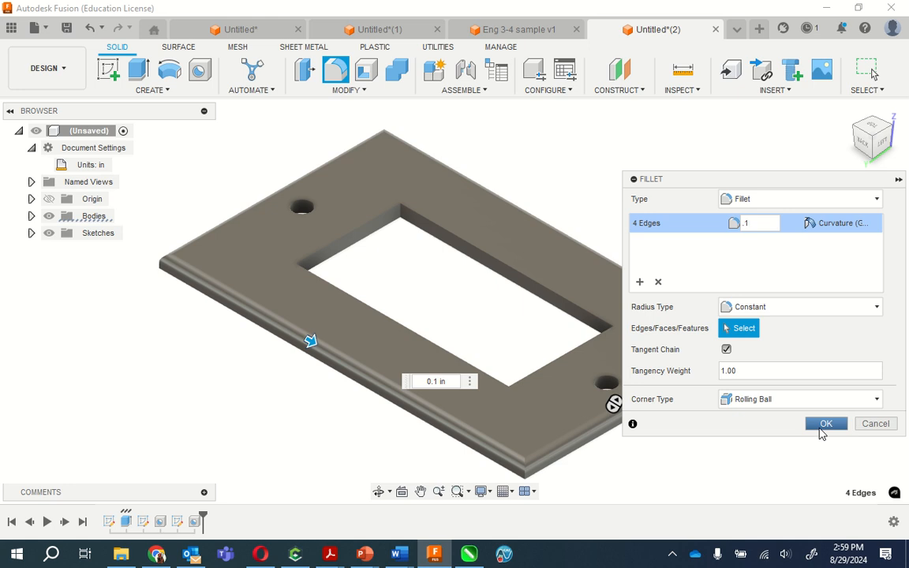
pyautogui.click(823, 424)
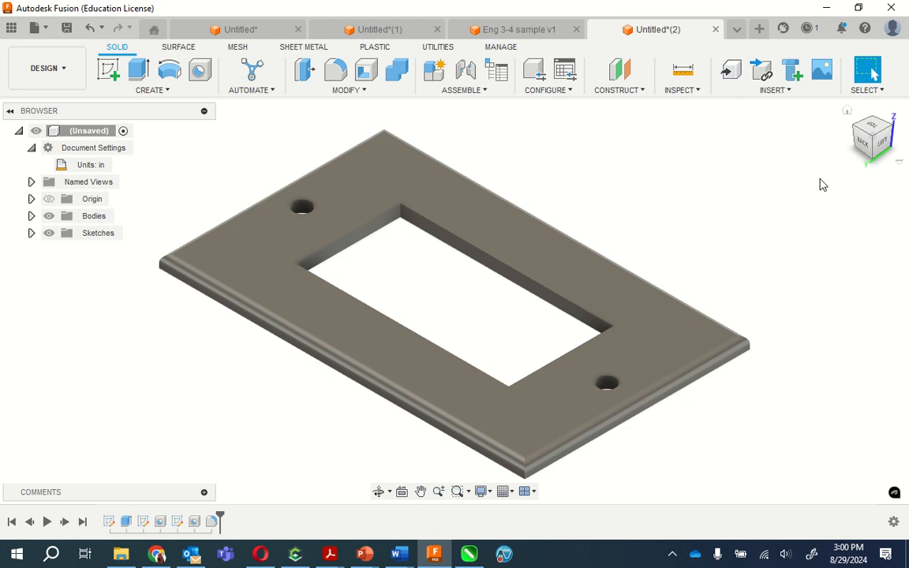
# - Start a new sketch on the plate's top face, seen from the top with the long side horizontal
pyautogui.click(874, 131)
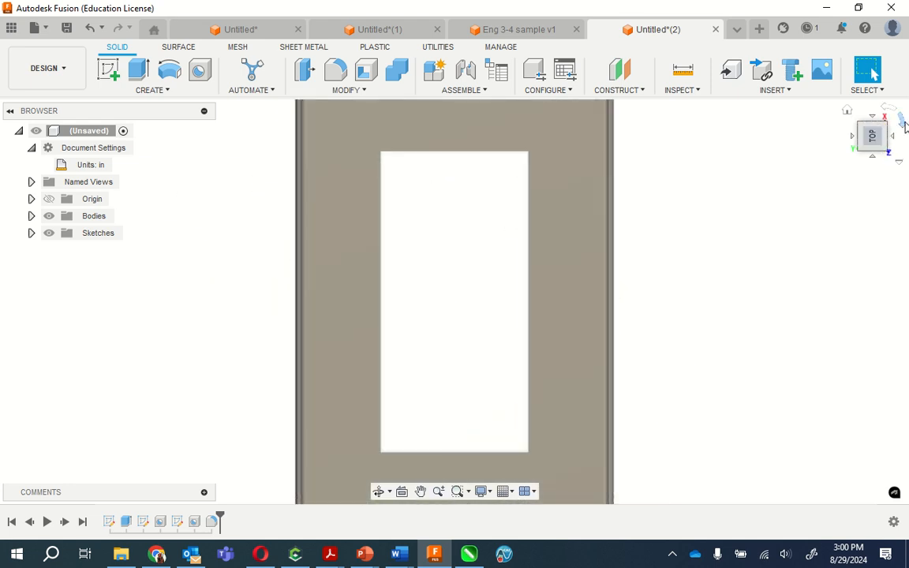
pyautogui.click(903, 123)
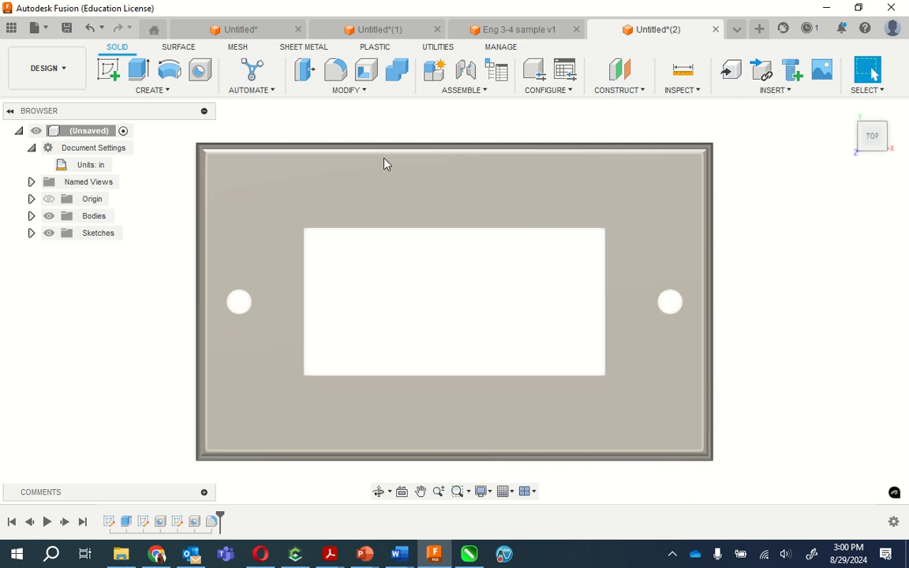
pyautogui.click(150, 90)
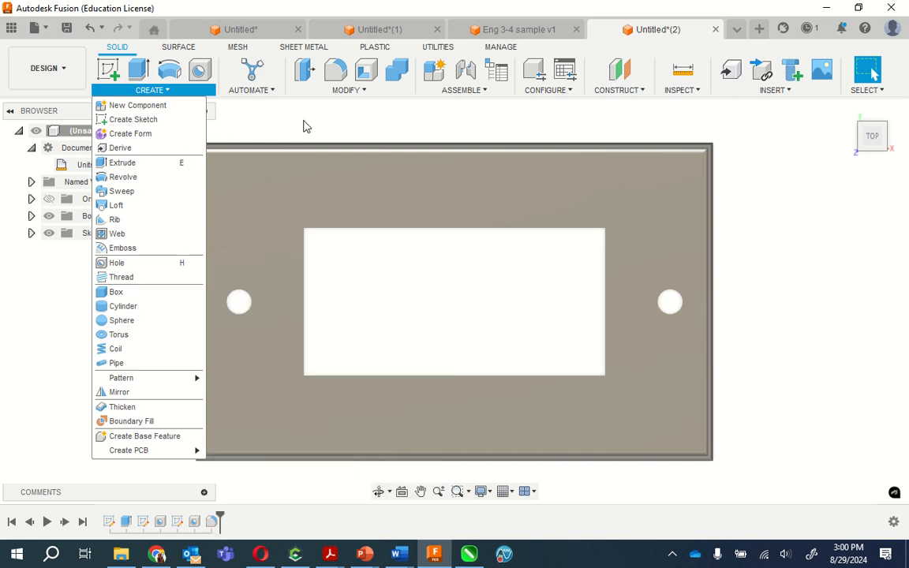
pyautogui.click(308, 125)
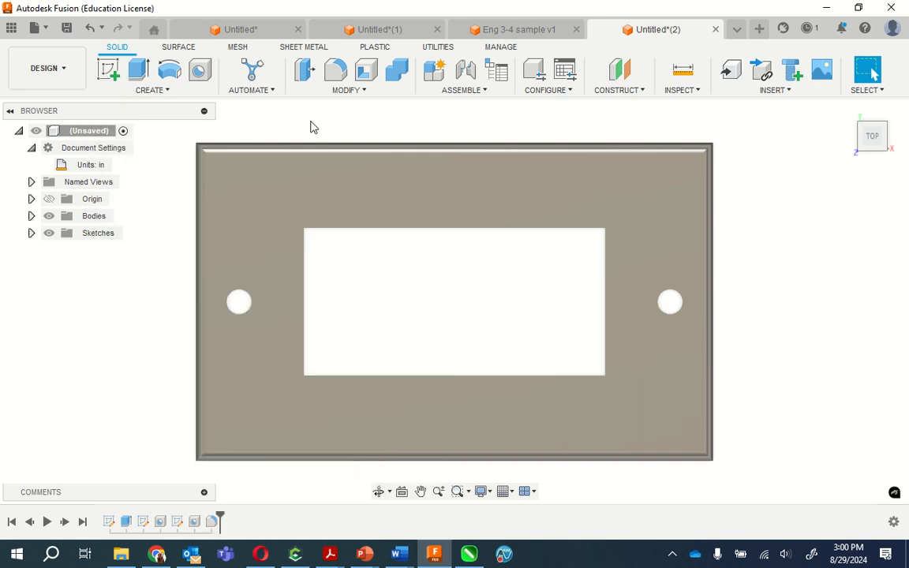
pyautogui.click(111, 73)
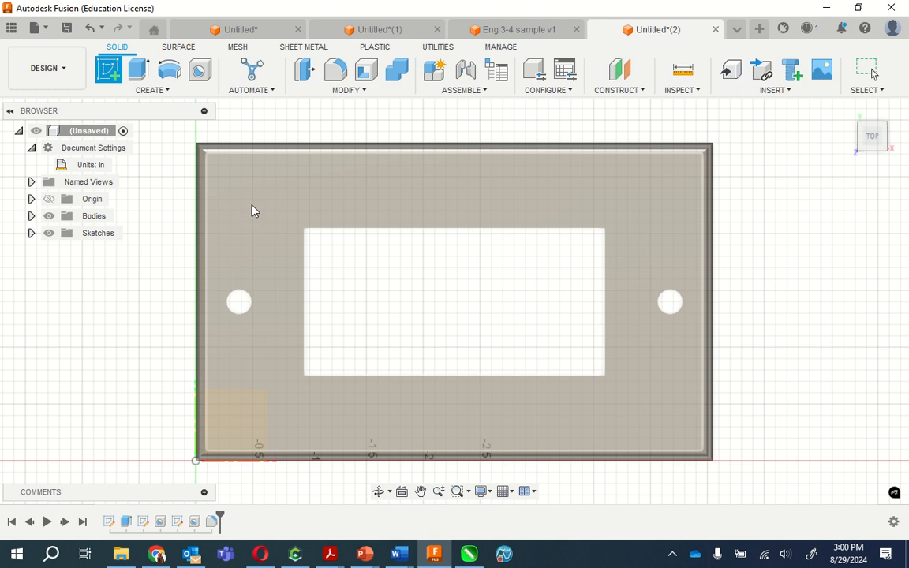
pyautogui.click(255, 207)
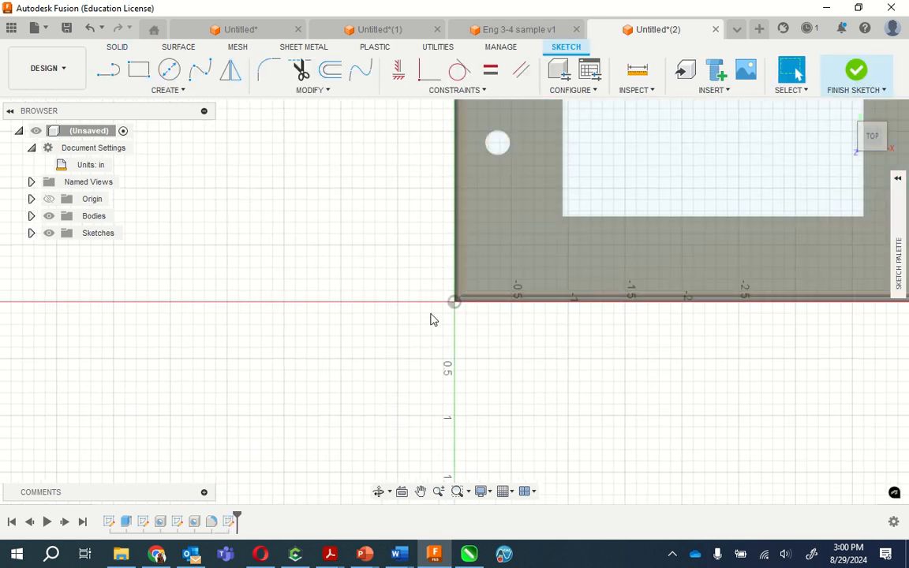
pyautogui.click(420, 491)
pyautogui.moveTo(693, 315)
pyautogui.mouseDown()
pyautogui.moveTo(540, 412)
pyautogui.moveTo(439, 496)
pyautogui.mouseUp()
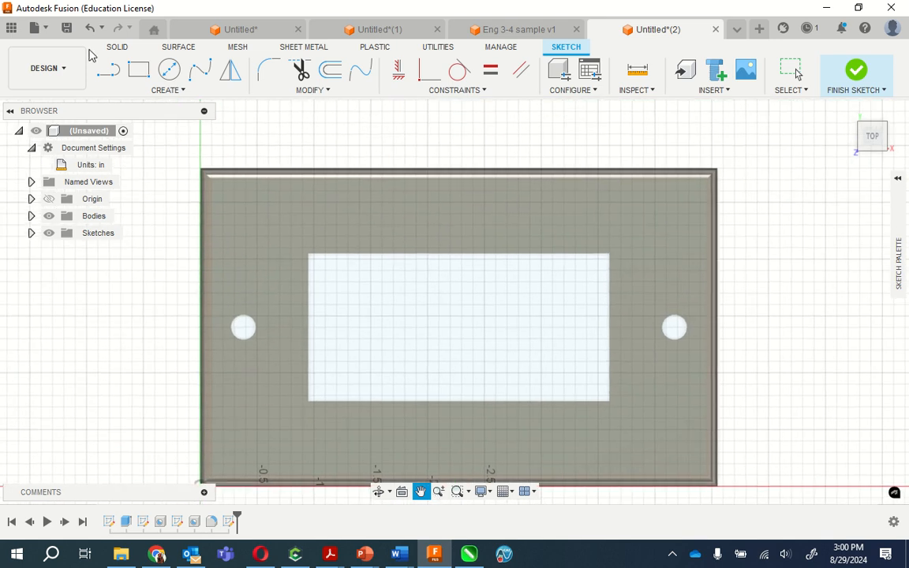
# - Place a wide rectangular text frame on the plate between its upper edge and the rectangular opening
pyautogui.click(182, 92)
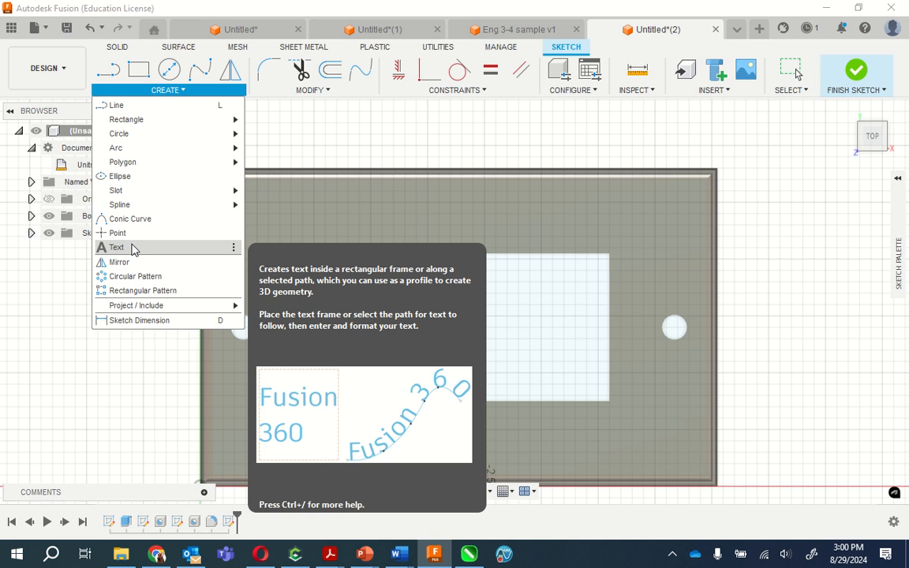
pyautogui.click(133, 248)
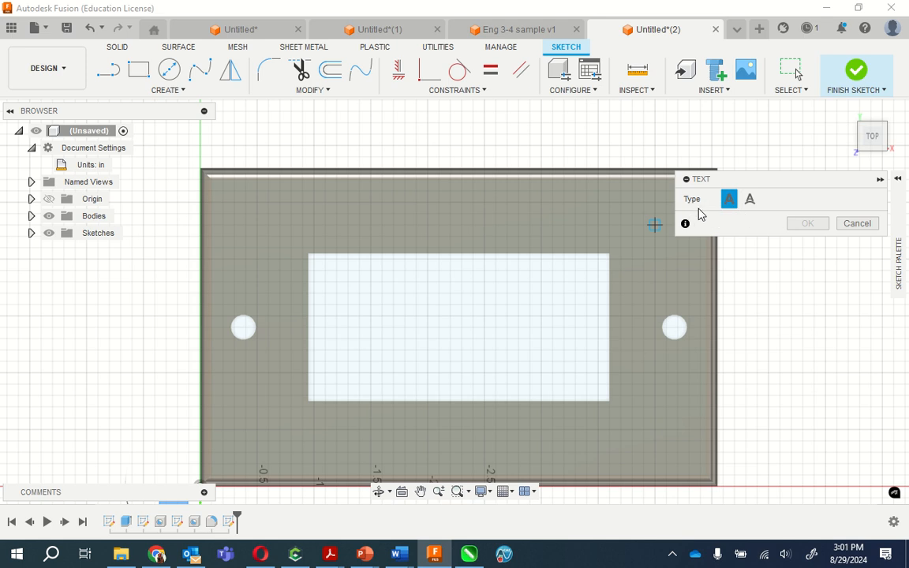
pyautogui.click(281, 191)
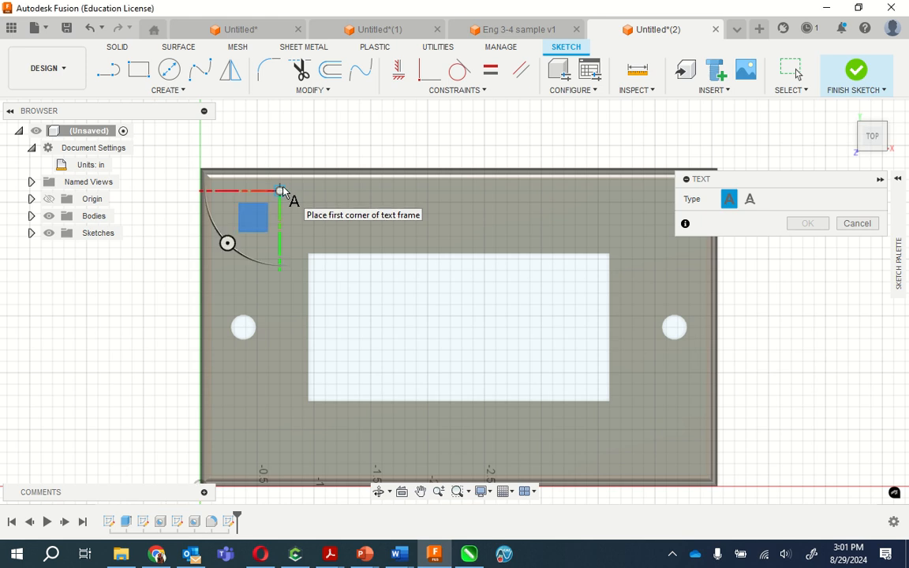
pyautogui.click(280, 190)
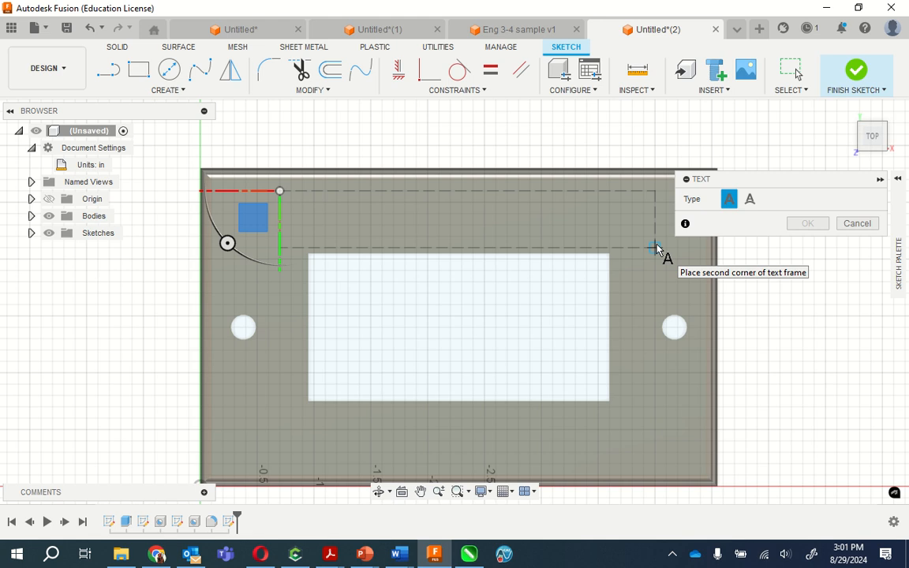
pyautogui.click(656, 248)
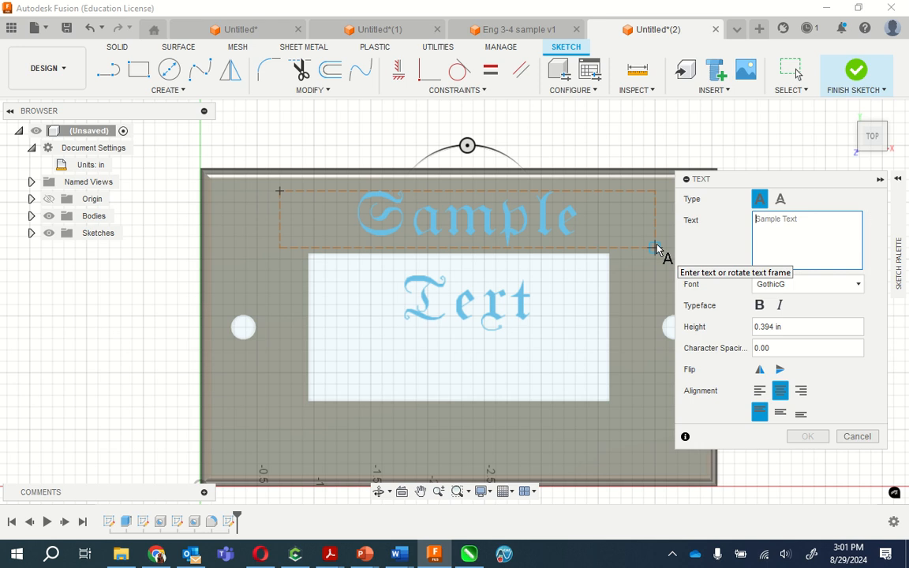
# - Enter 823 as the text in the frame above the opening and make it bold
pyautogui.write('823')
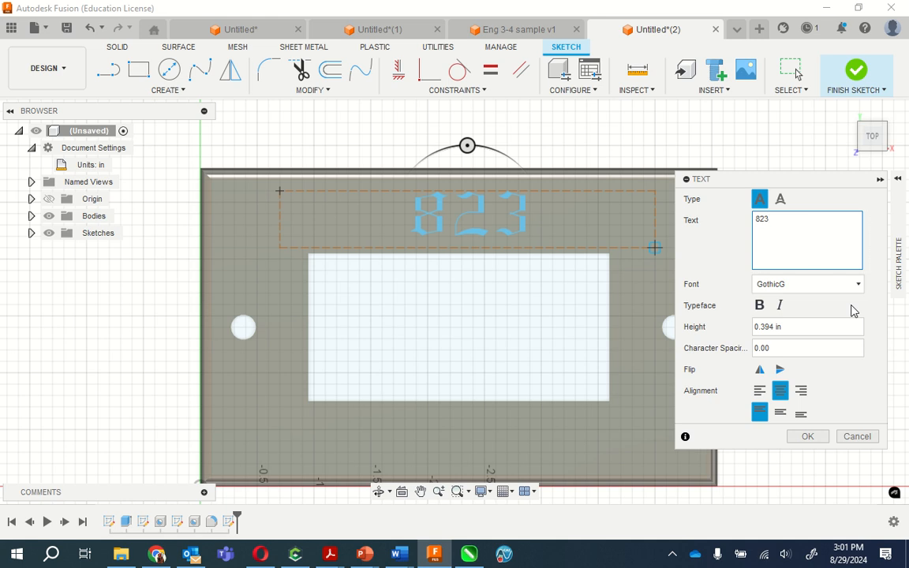
pyautogui.click(759, 307)
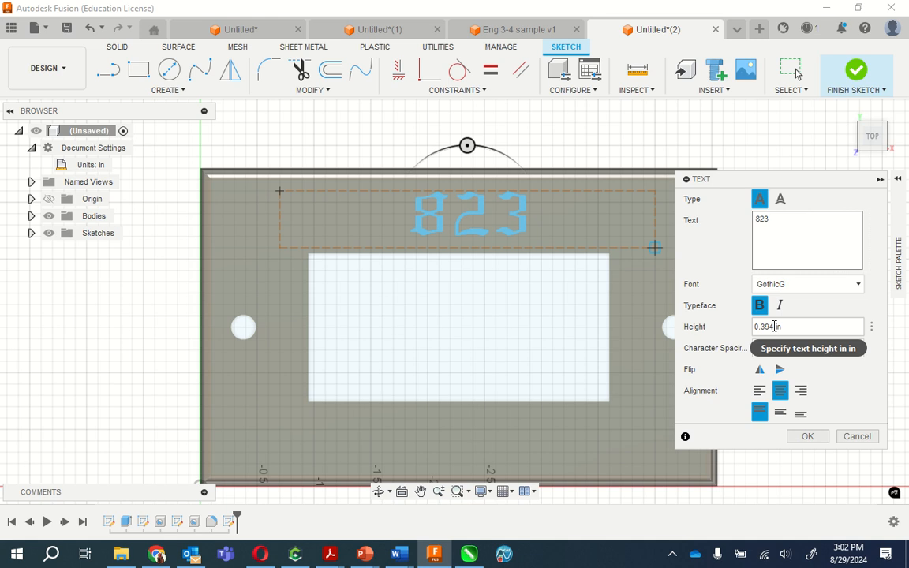
# - Try a height of 0.05 in for the 823 text
pyautogui.moveTo(774, 326); pyautogui.dragTo(762, 326)
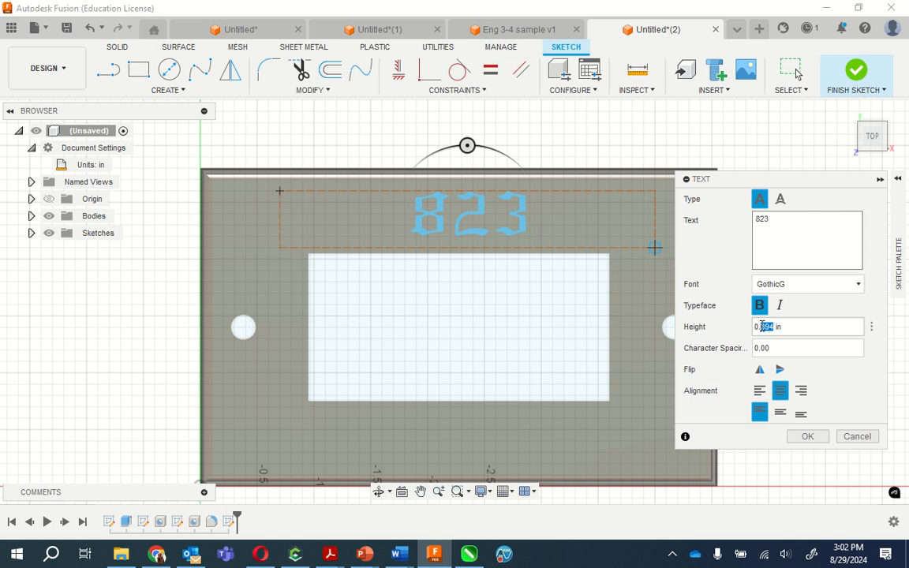
pyautogui.press('BackSpace')
pyautogui.write('05')
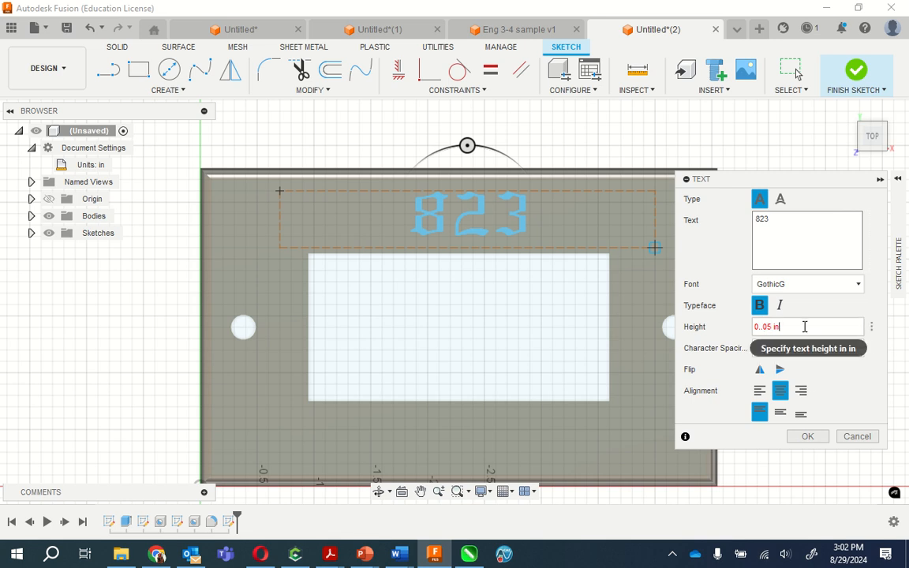
pyautogui.click(763, 326)
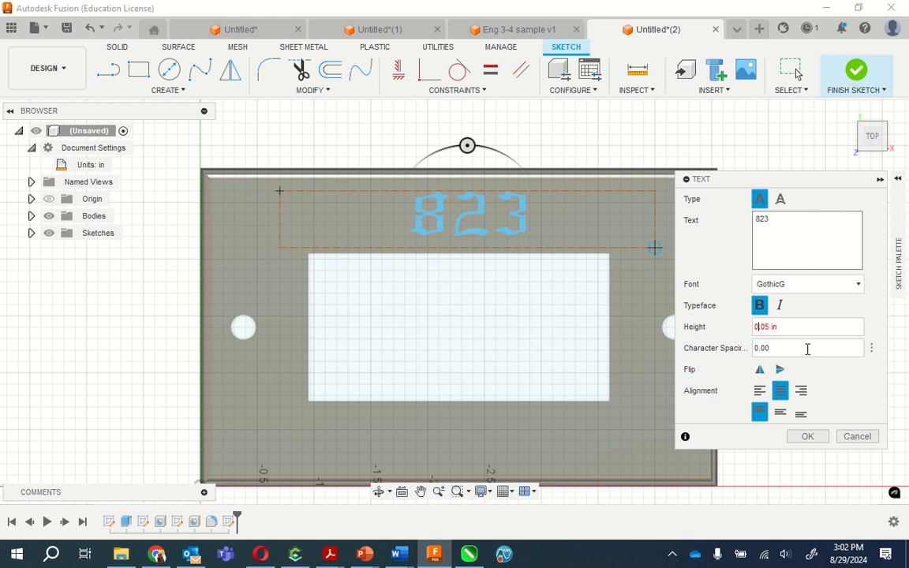
pyautogui.press('BackSpace')
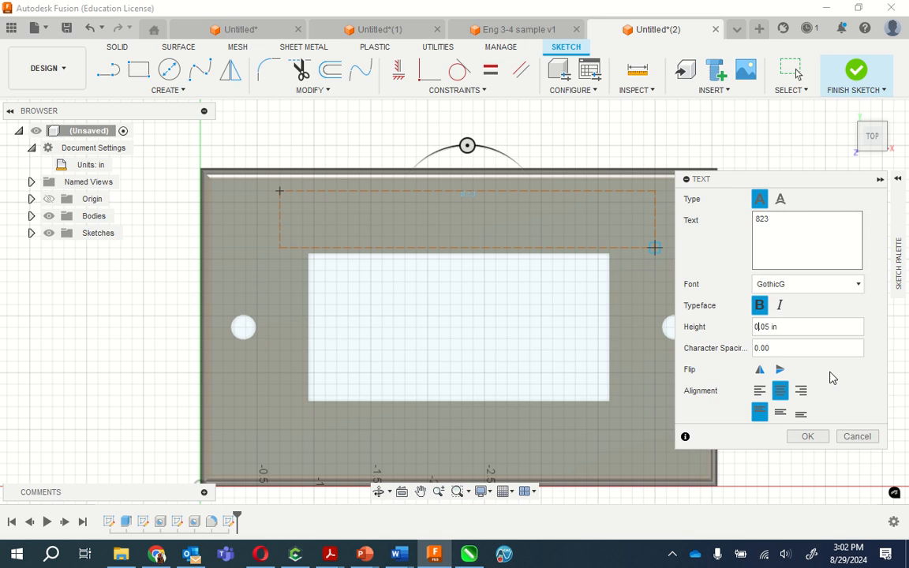
# - Restore the 823 text's height to 0.394 in and finish the sketch text
pyautogui.moveTo(787, 324); pyautogui.dragTo(738, 324)
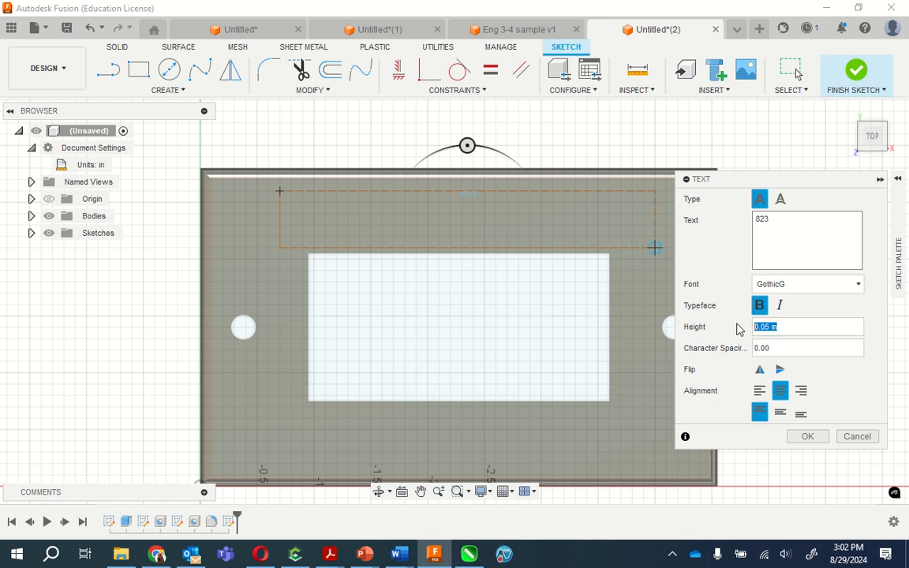
pyautogui.click(872, 328)
pyautogui.click(870, 344)
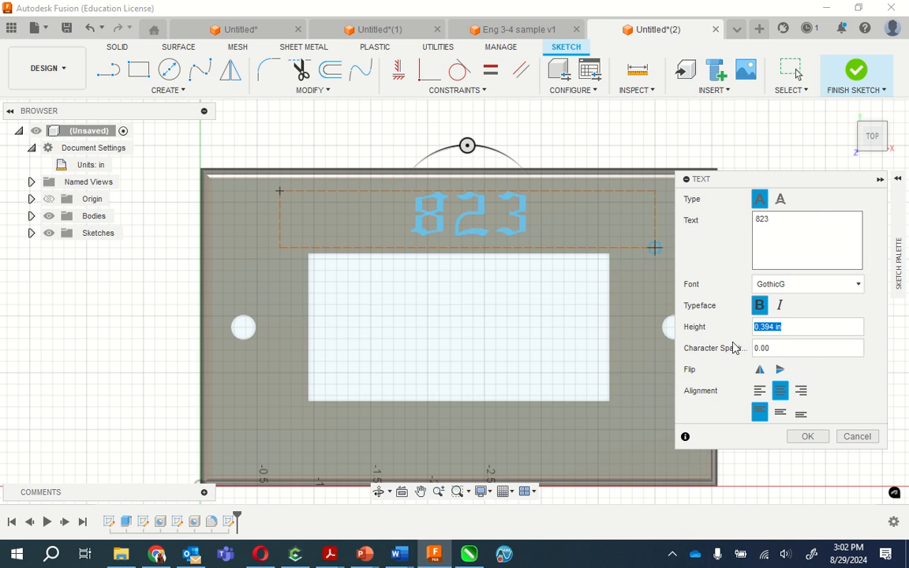
pyautogui.click(807, 436)
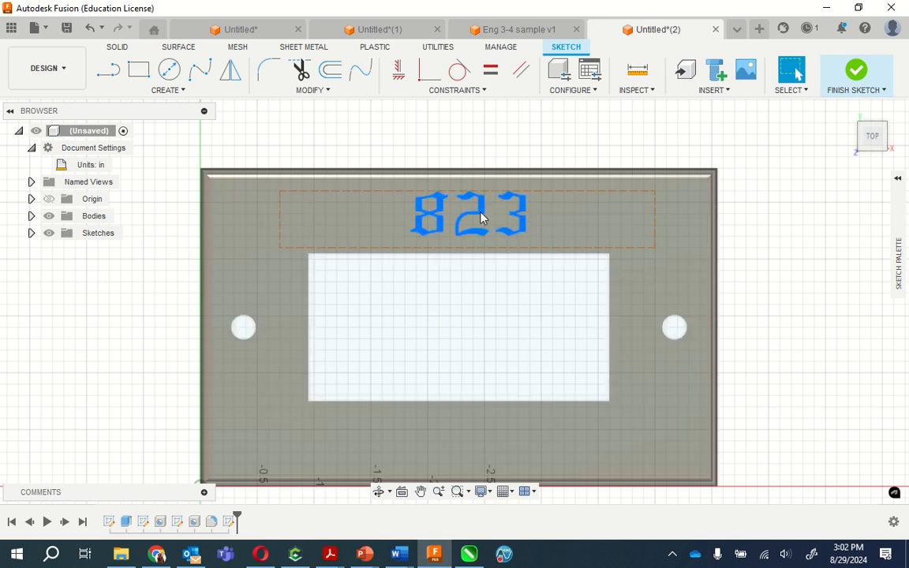
# - Extrude the 823 text 0.05 in outward from the plate's top face, joined to the plate
pyautogui.click(483, 218)
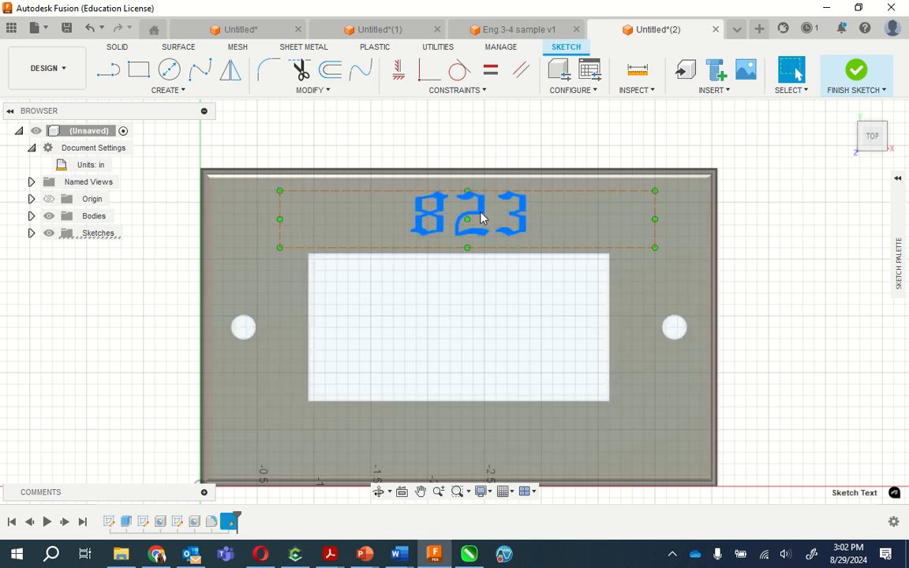
pyautogui.rightClick(483, 217)
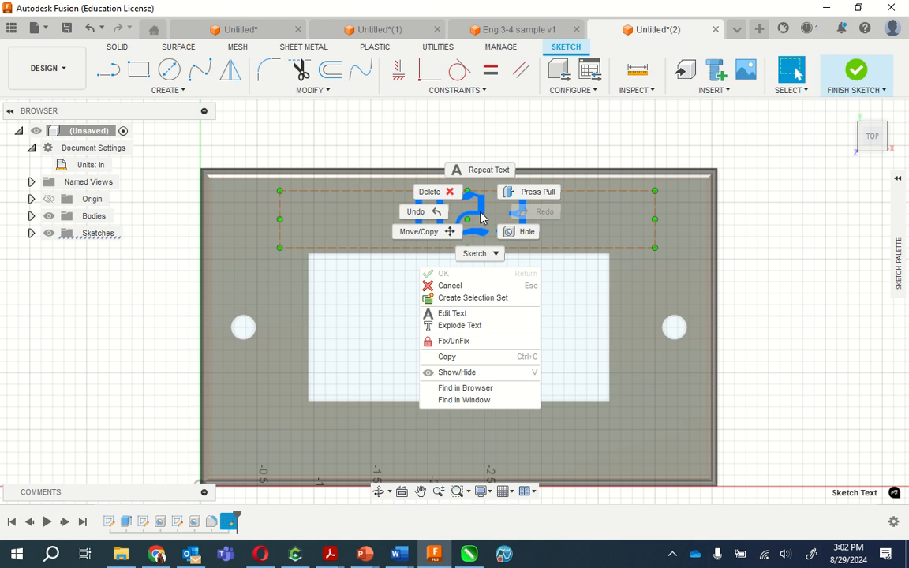
pyautogui.click(532, 194)
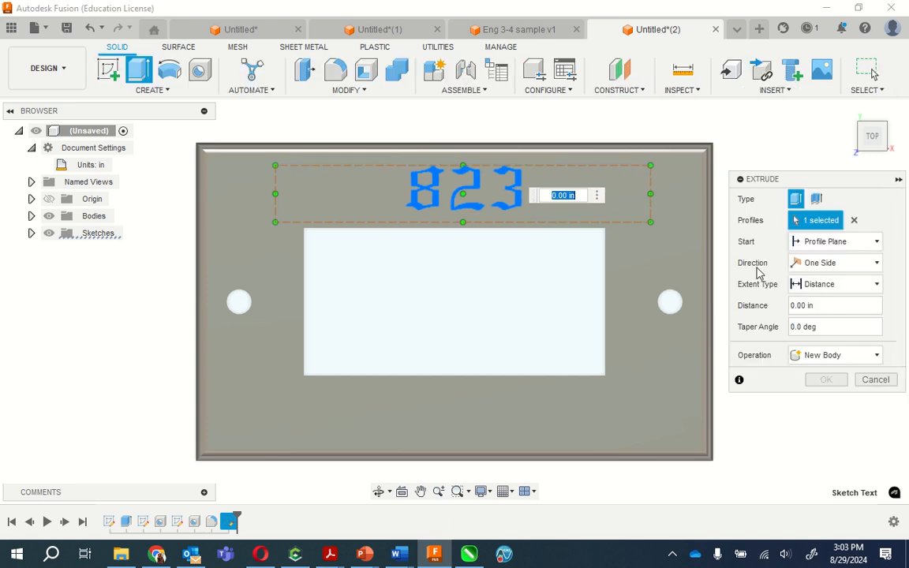
pyautogui.press('BackSpace')
pyautogui.write('.05')
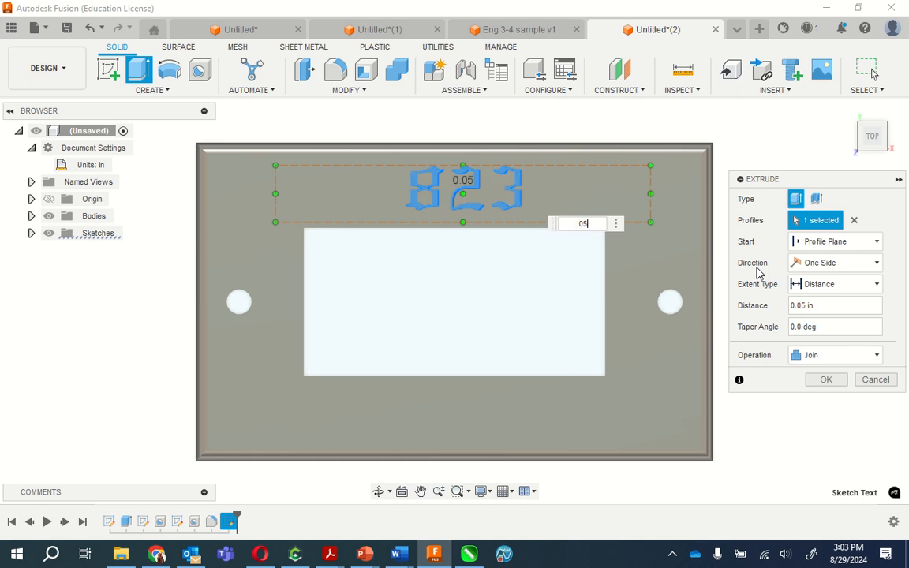
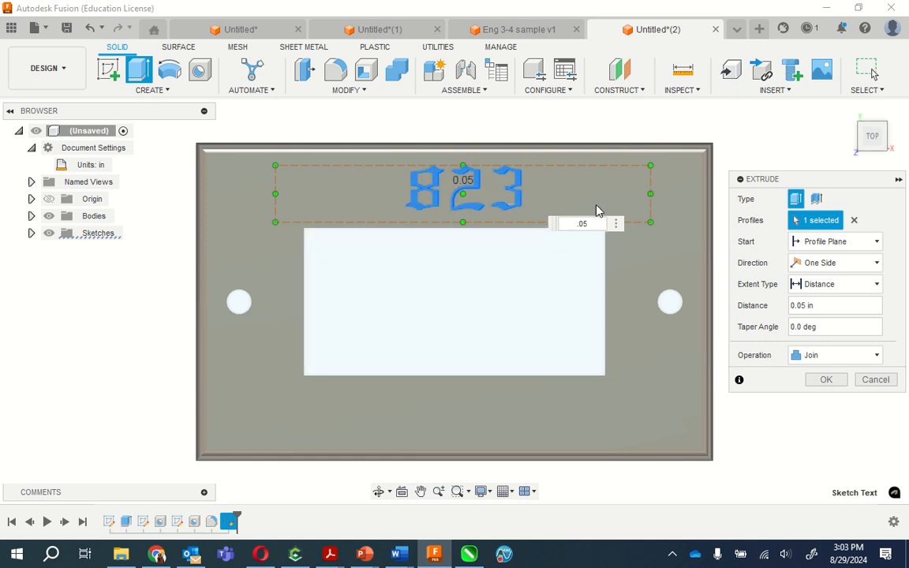
# - Accept the 823 text's 0.05 in joined extrusion and start a new sketch on the origin plane parallel to the plate's face
pyautogui.click(818, 381)
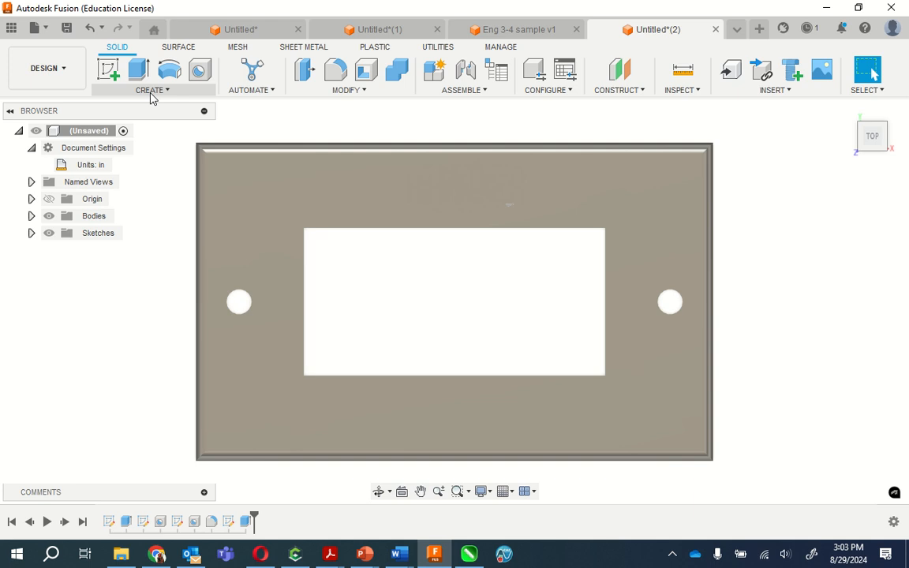
pyautogui.click(108, 69)
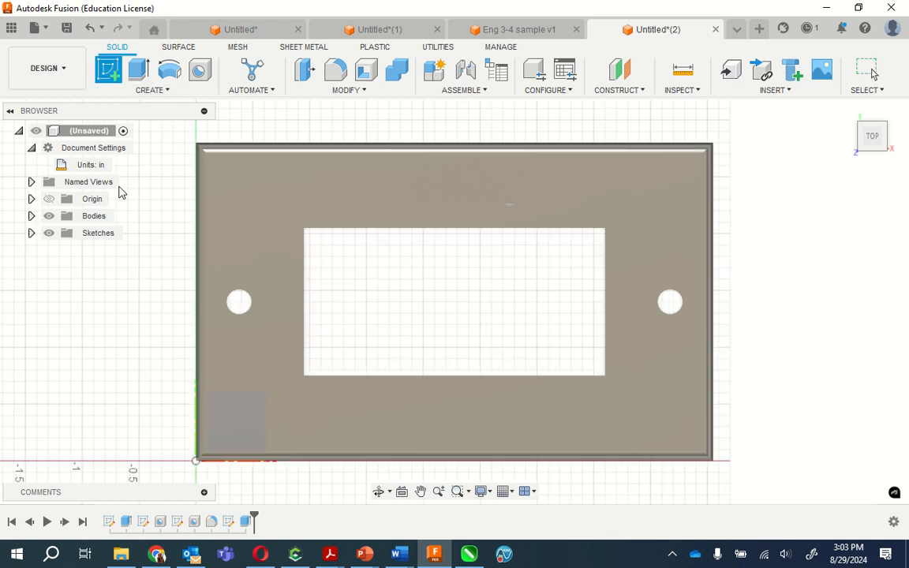
pyautogui.click(210, 401)
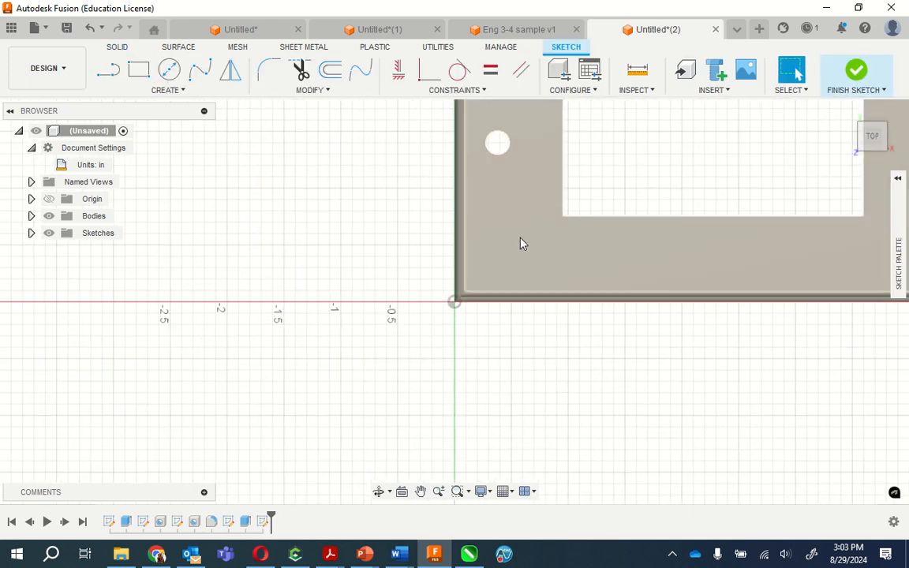
# - Place a wide, shallow sketch text frame on the plate between the opening and the lower edge
pyautogui.click(520, 237)
pyautogui.click(167, 92)
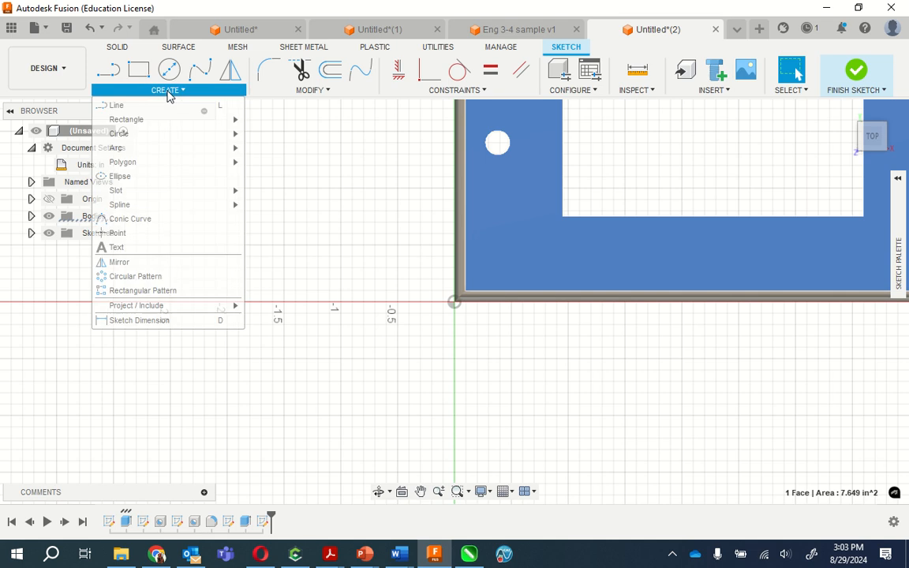
pyautogui.click(177, 247)
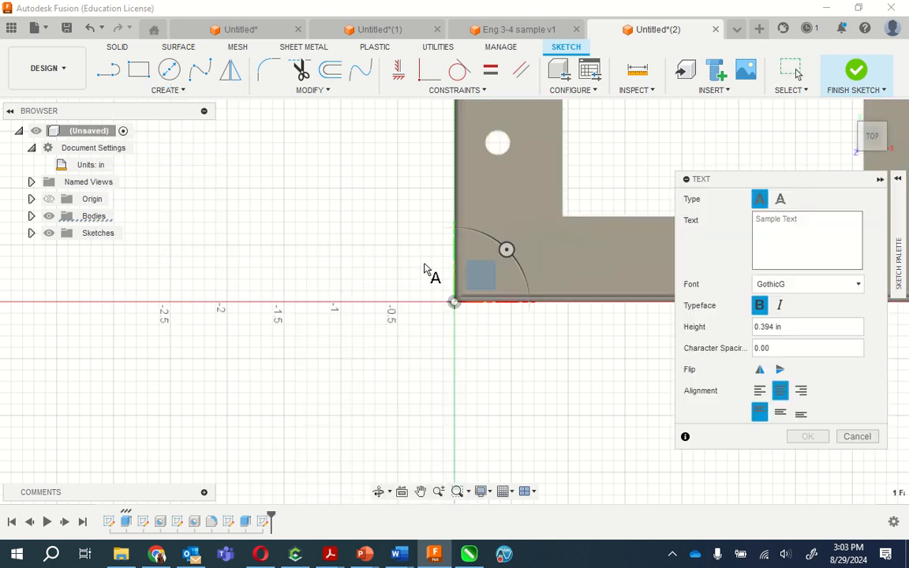
pyautogui.click(580, 233)
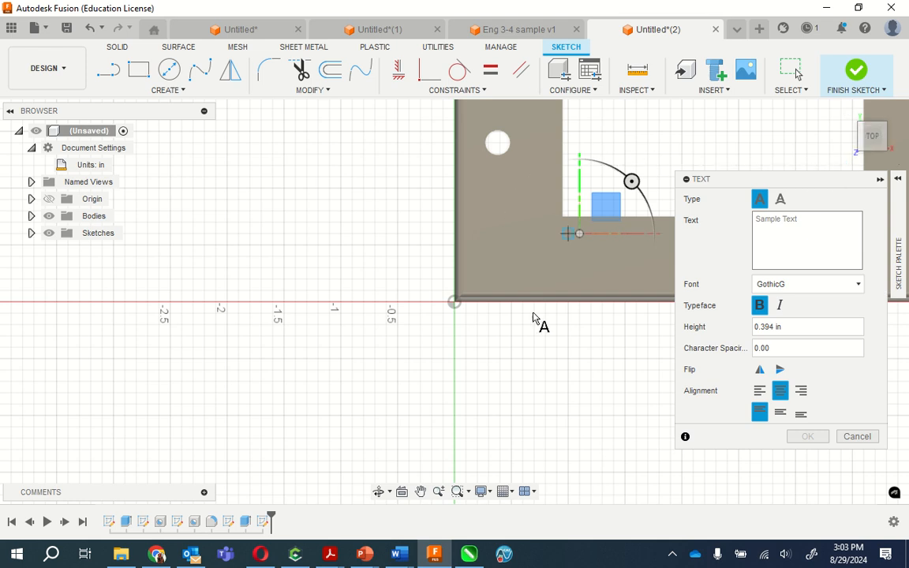
pyautogui.click(421, 491)
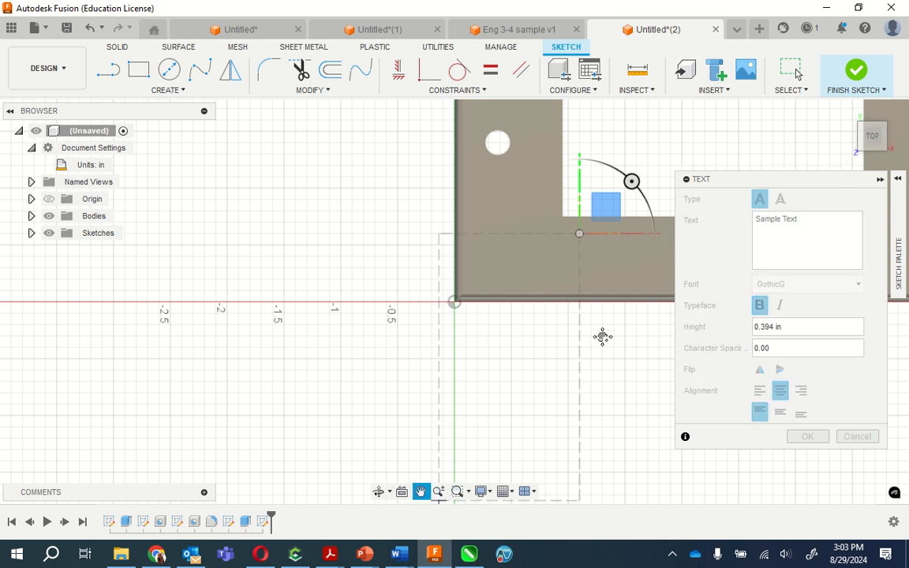
pyautogui.moveTo(600, 334)
pyautogui.mouseDown()
pyautogui.moveTo(422, 389)
pyautogui.moveTo(227, 428)
pyautogui.moveTo(235, 390)
pyautogui.mouseUp()
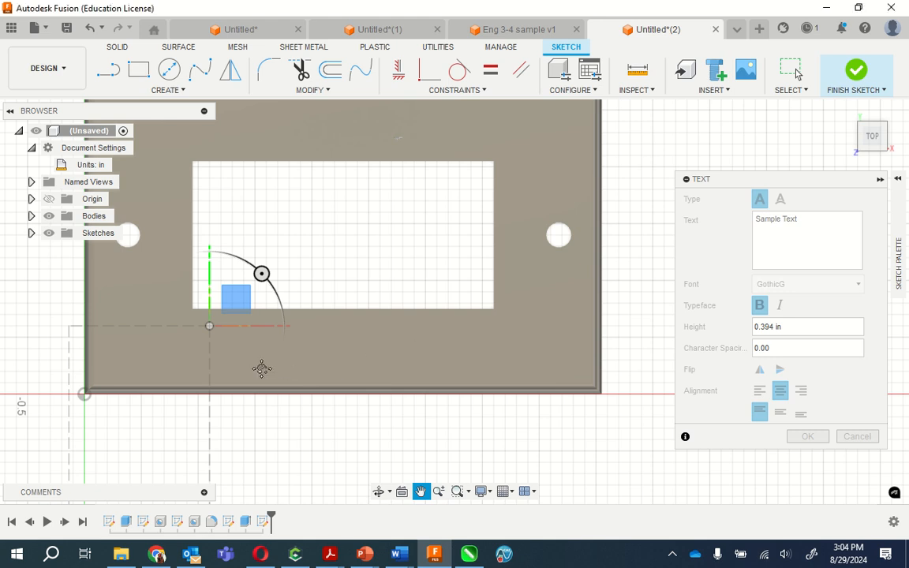
pyautogui.press('Escape')
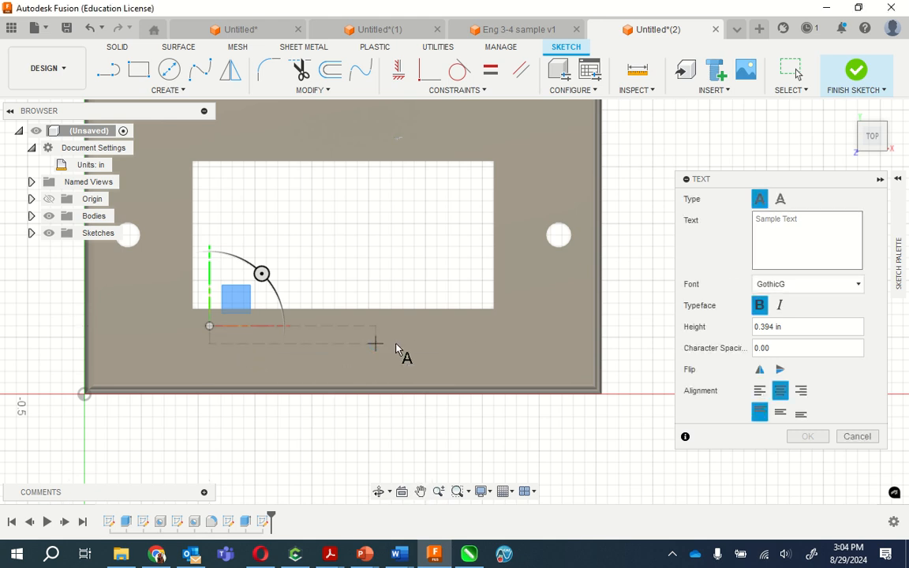
pyautogui.click(528, 360)
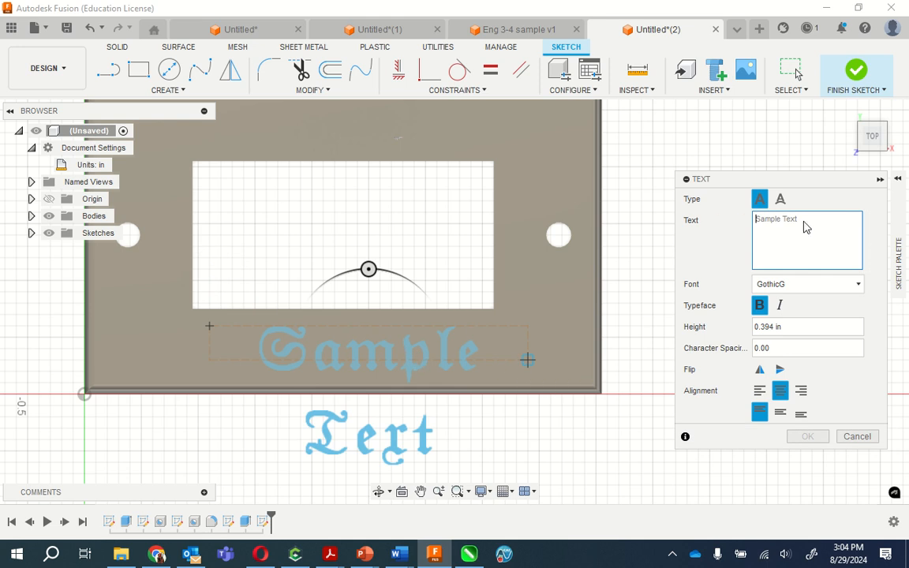
# - Enter the person's title and surname as the frame's text, align it vertically to the middle and accept it
pyautogui.write('Mr.')
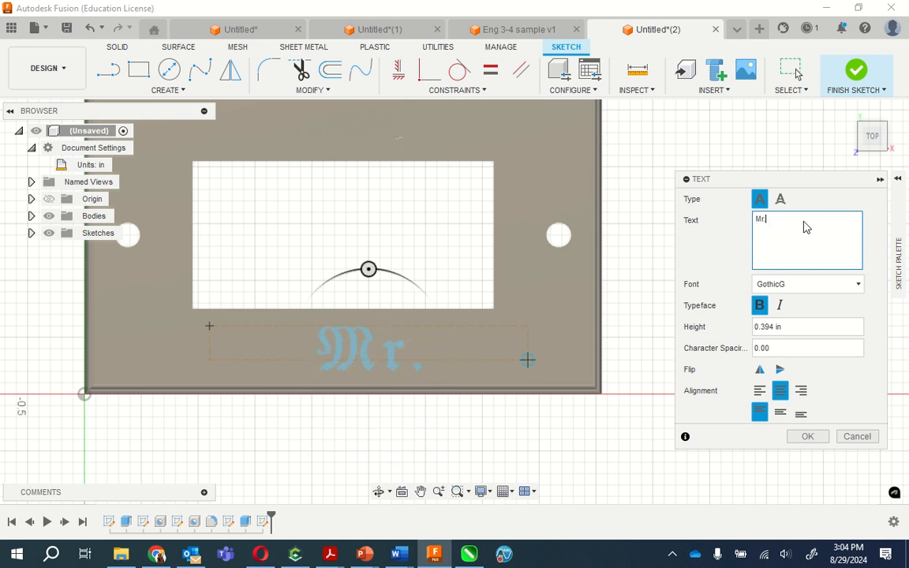
pyautogui.write(' Pacho')
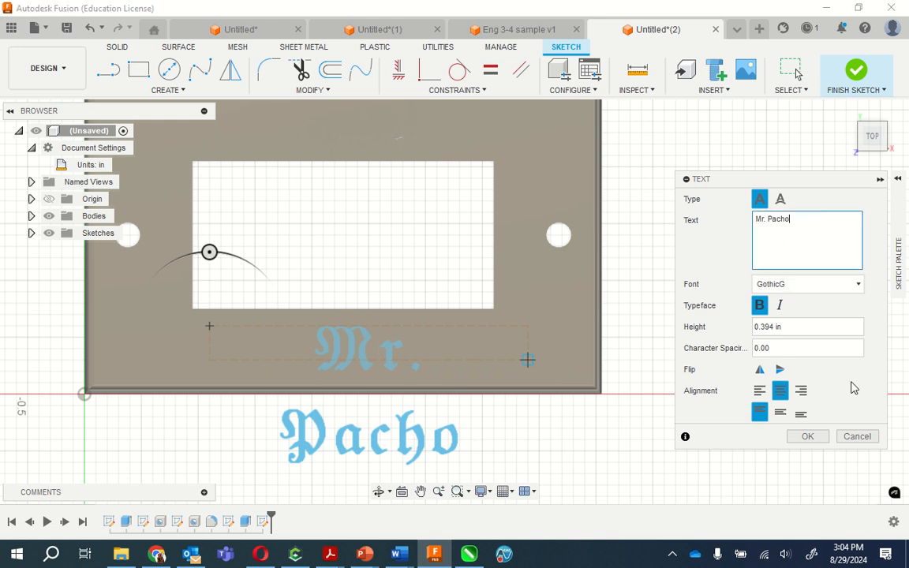
pyautogui.click(781, 413)
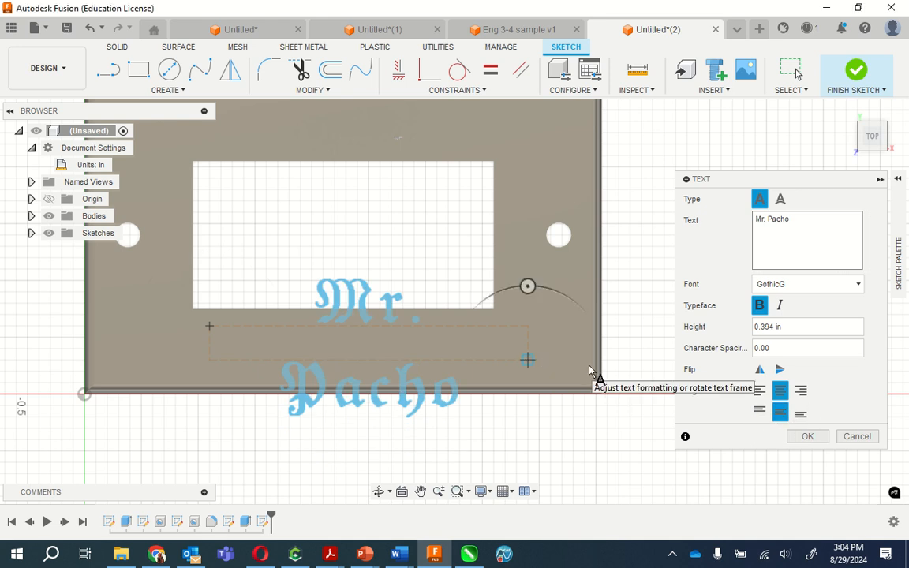
pyautogui.click(807, 436)
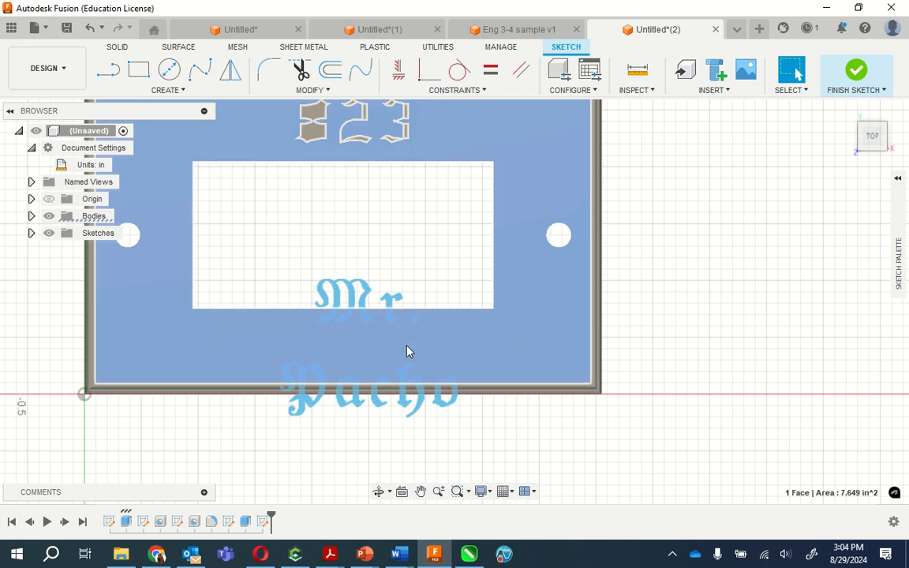
# - Widen the name's text frame on both sides so the title and surname fit on one line below the opening
pyautogui.click(409, 408)
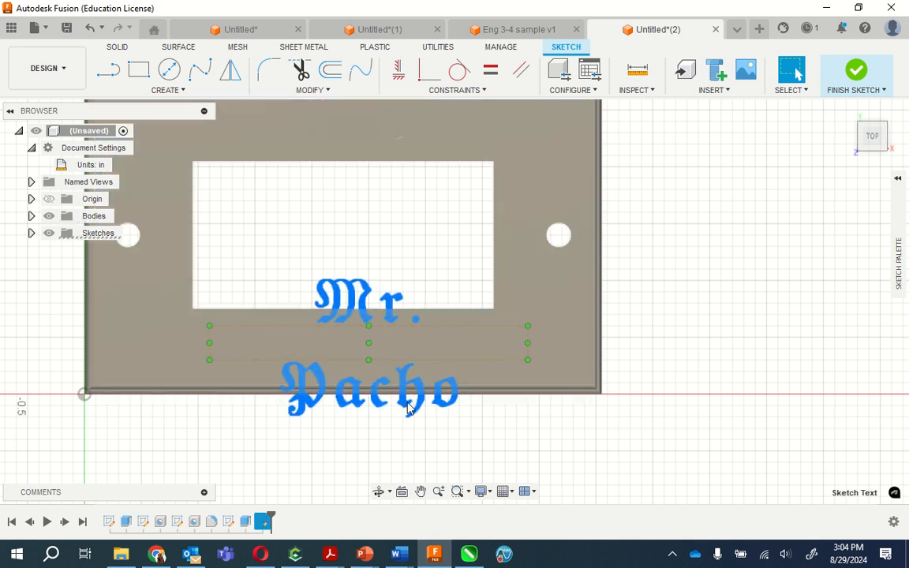
pyautogui.moveTo(529, 337); pyautogui.dragTo(561, 339)
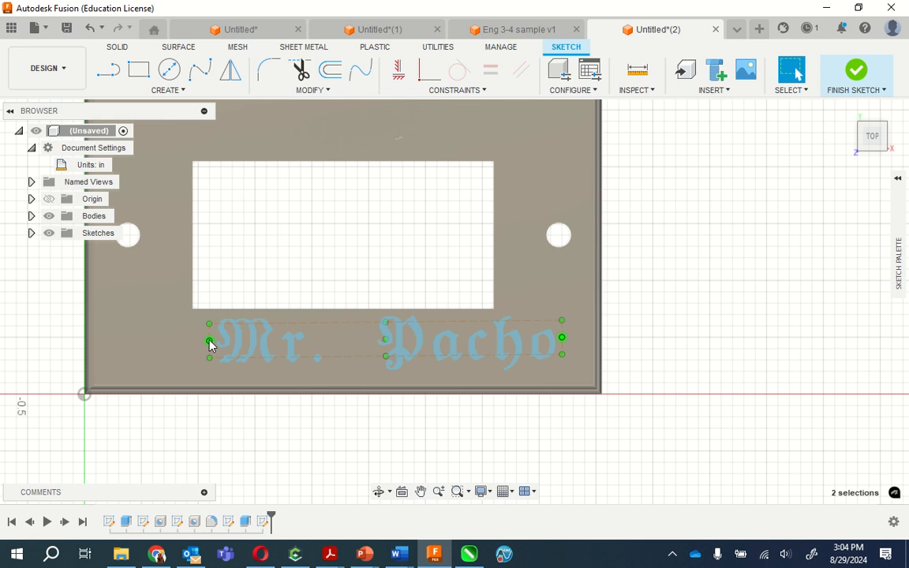
pyautogui.moveTo(210, 344); pyautogui.dragTo(133, 340)
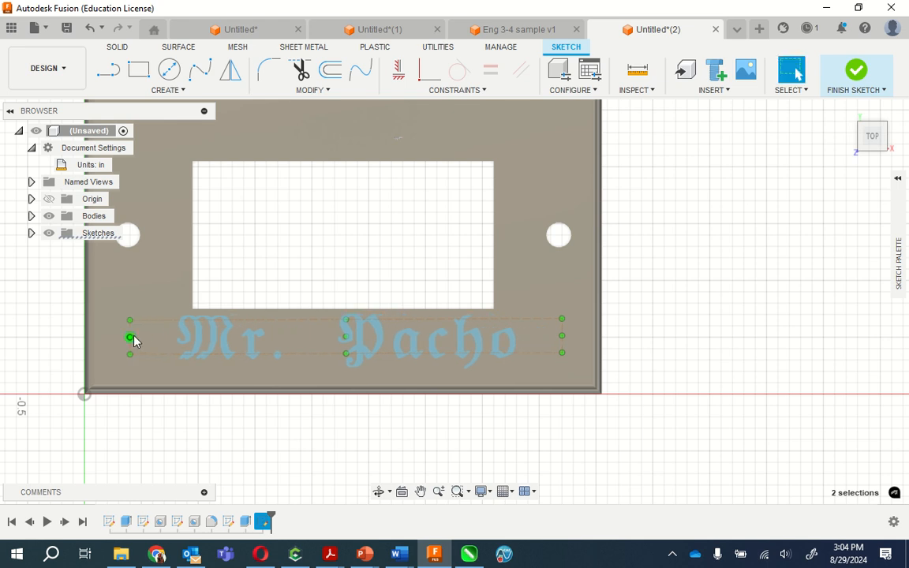
pyautogui.rightClick(196, 341)
pyautogui.click(249, 316)
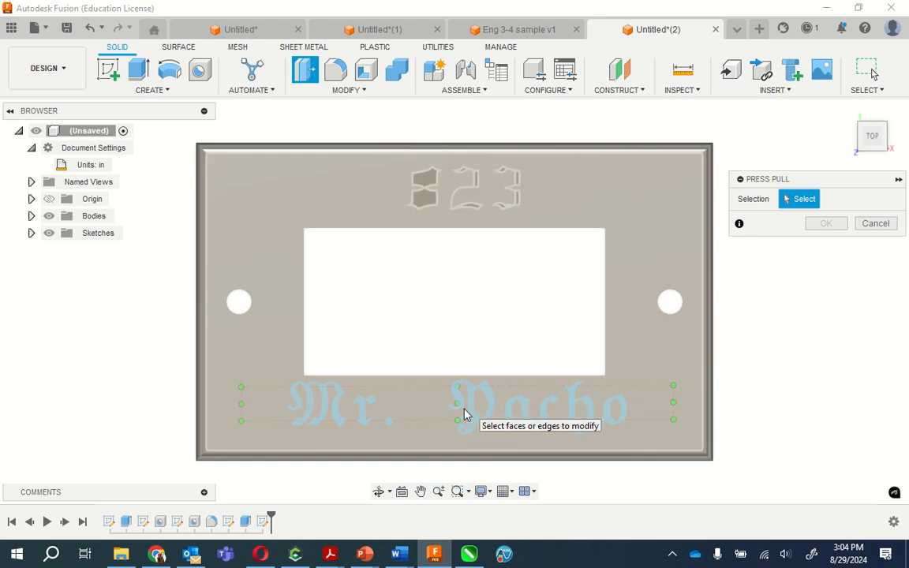
pyautogui.click(458, 408)
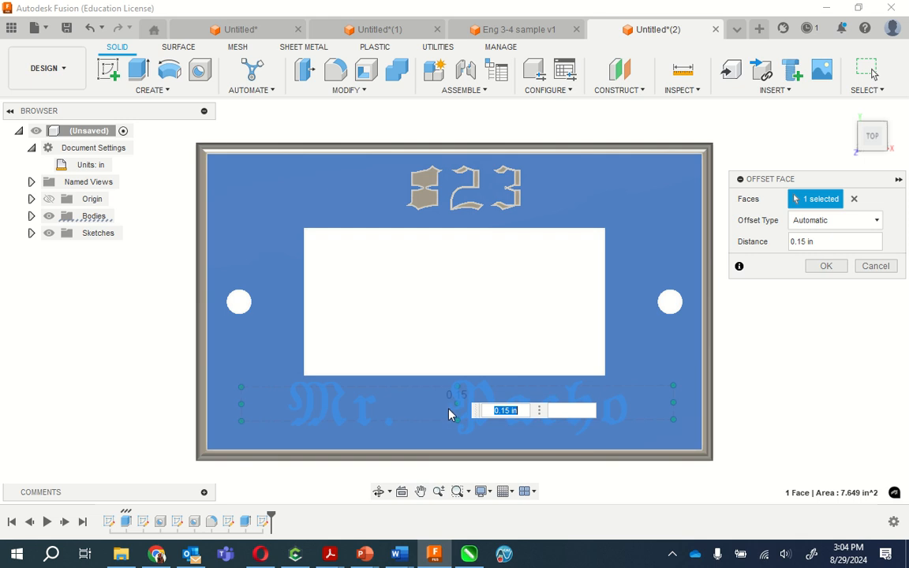
pyautogui.click(854, 199)
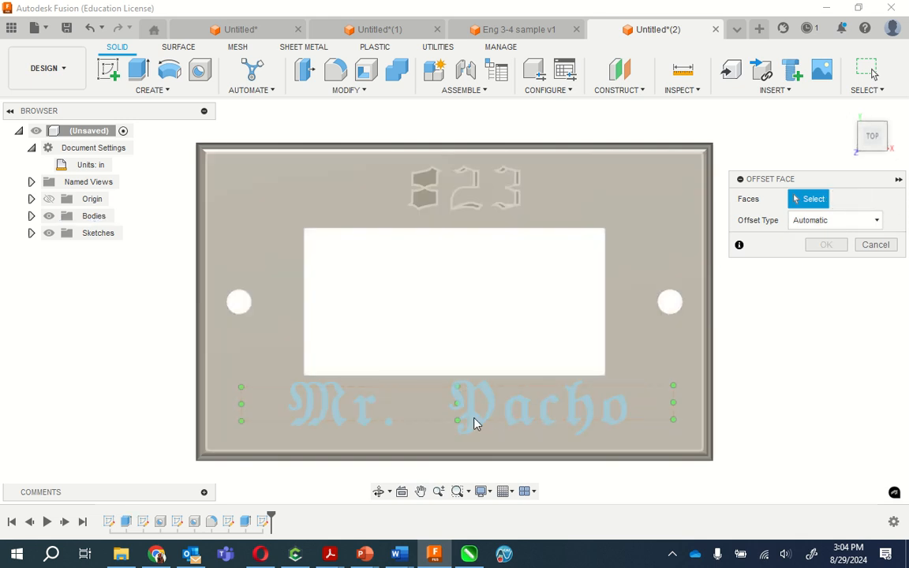
pyautogui.click(474, 417)
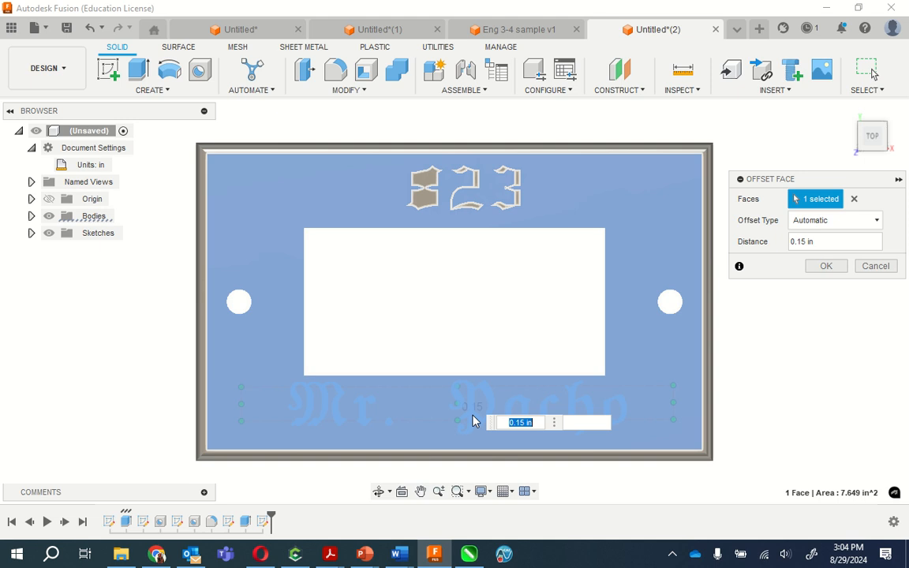
pyautogui.click(854, 199)
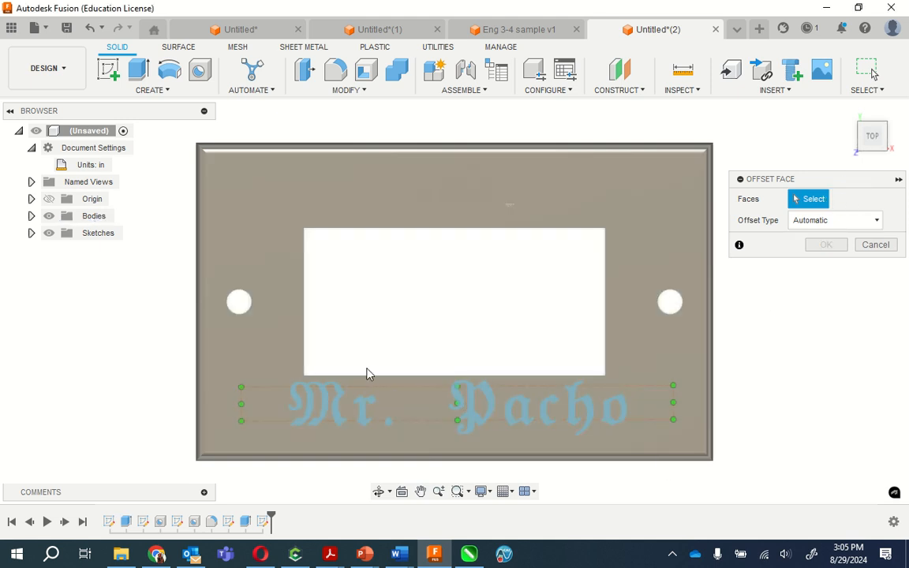
pyautogui.click(876, 250)
# - Reopen the name text's sketch for editing and bring the lettering below the opening into close view
pyautogui.moveTo(508, 458); pyautogui.dragTo(763, 300, button='middle')
pyautogui.doubleClick(579, 241)
pyautogui.click(577, 247)
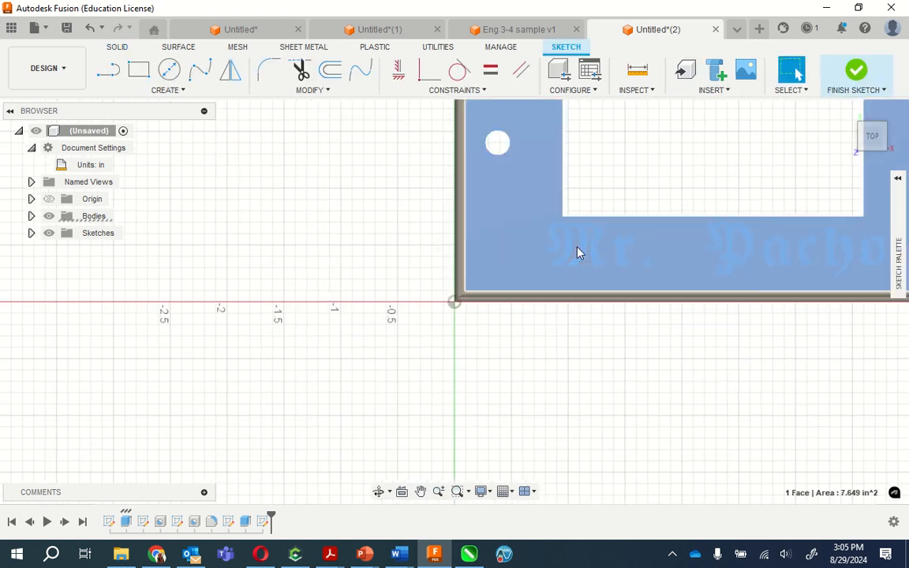
pyautogui.click(628, 341)
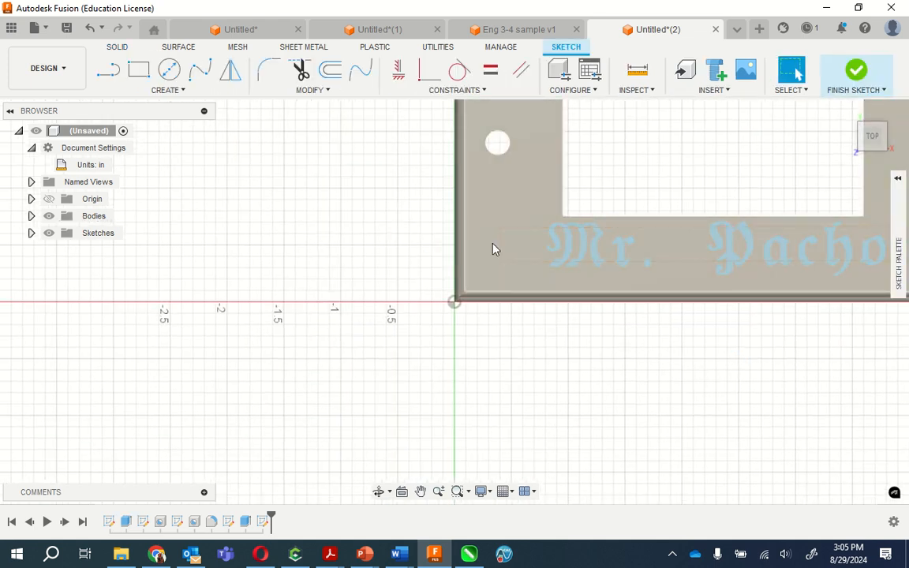
pyautogui.scroll(-2, 803, 189)
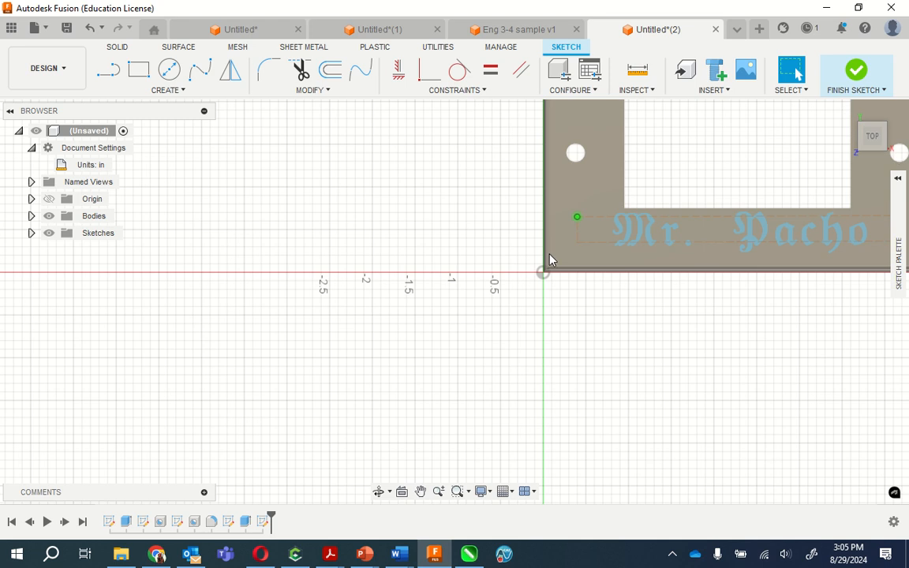
pyautogui.scroll(4, 465, 338)
pyautogui.scroll(-5, 352, 361)
pyautogui.scroll(-2, 312, 362)
pyautogui.scroll(-1, 534, 260)
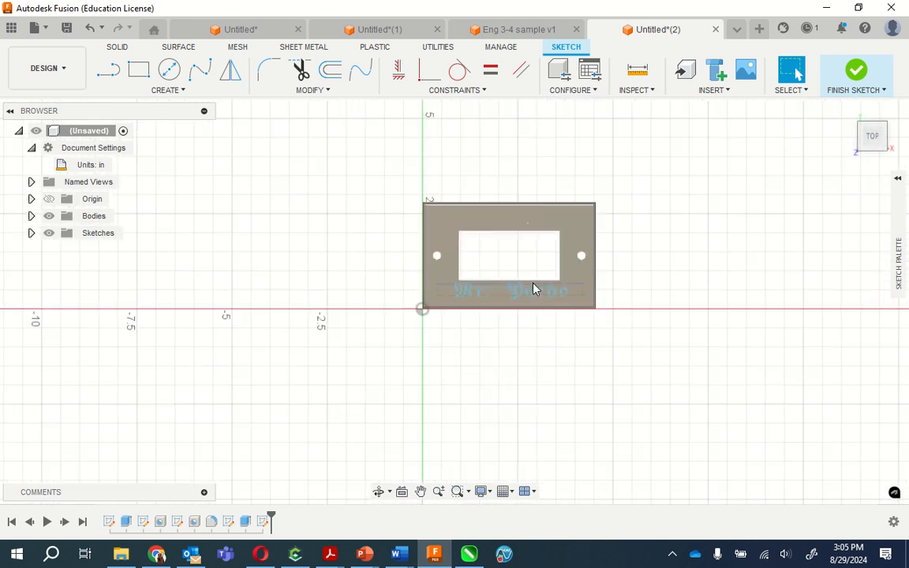
pyautogui.scroll(6, 534, 285)
pyautogui.scroll(2, 528, 289)
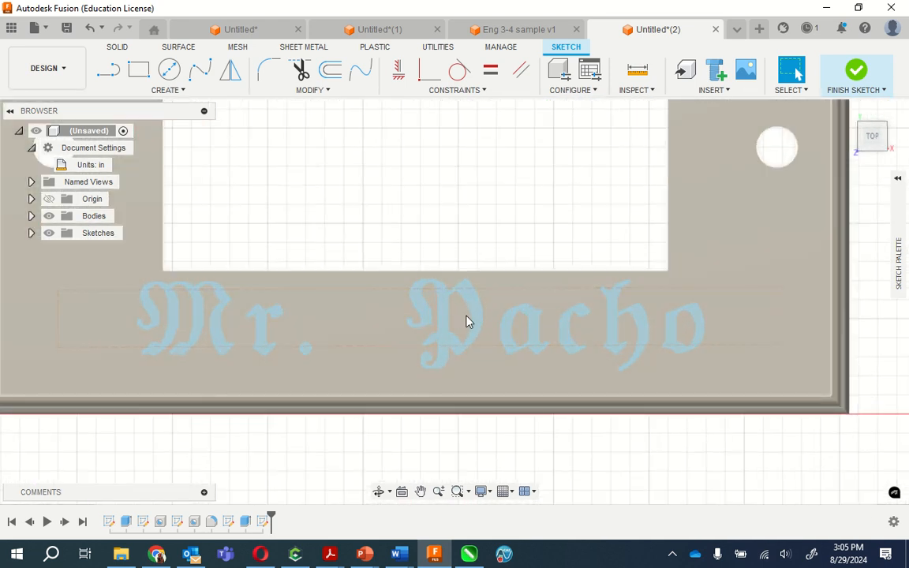
# - Select the name text with its frame and shift it slightly toward the plate's left edge
pyautogui.click(698, 338)
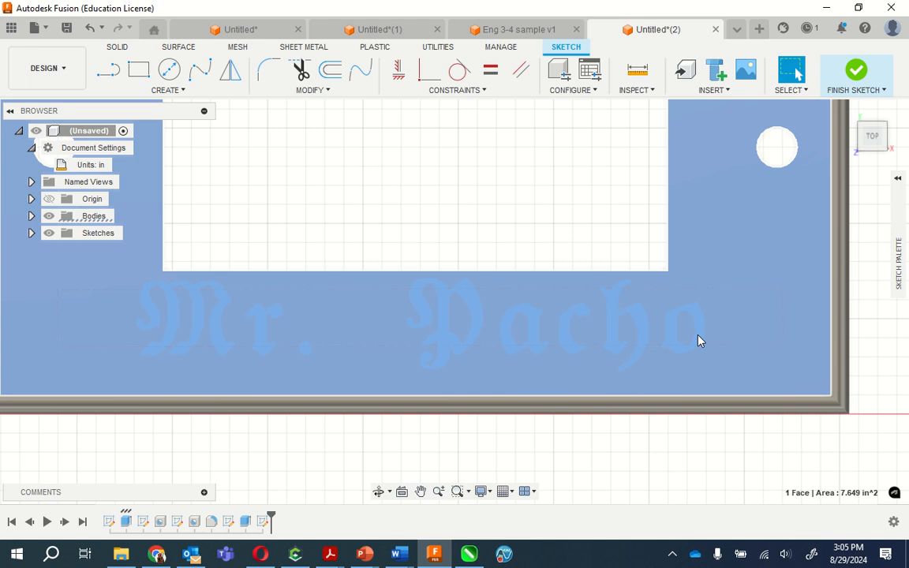
pyautogui.click(683, 354)
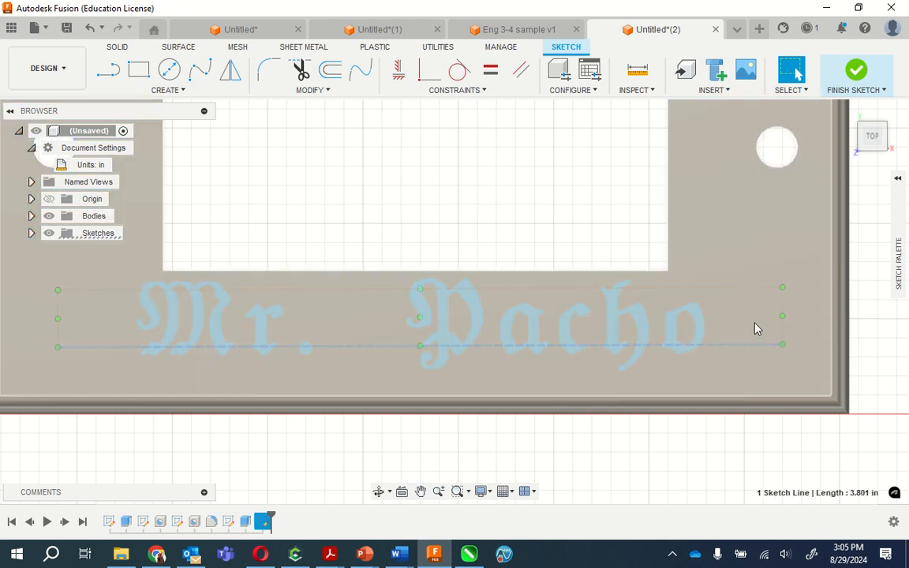
pyautogui.click(671, 345)
pyautogui.moveTo(750, 430)
pyautogui.mouseDown()
pyautogui.moveTo(681, 370)
pyautogui.moveTo(559, 294)
pyautogui.moveTo(142, 189)
pyautogui.moveTo(41, 189)
pyautogui.mouseUp()
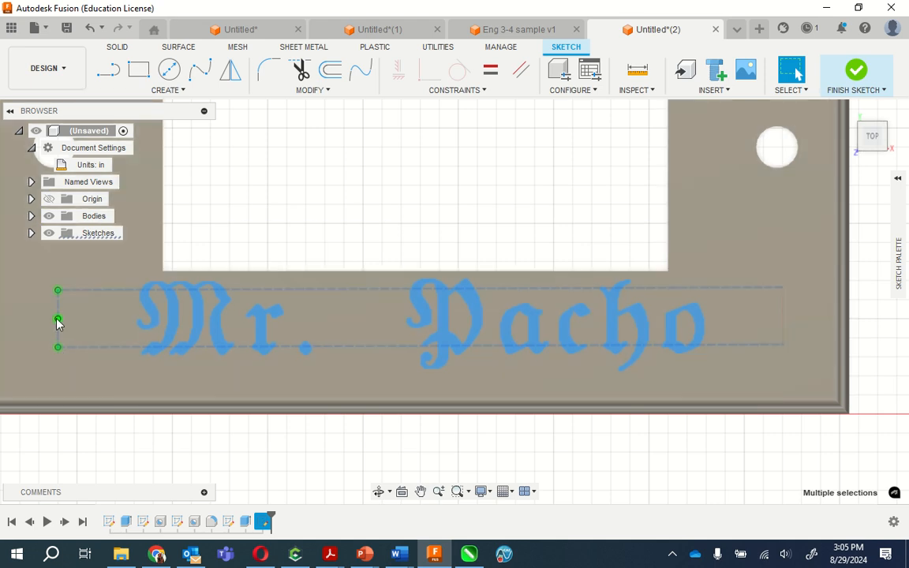
pyautogui.moveTo(58, 318)
pyautogui.mouseDown()
pyautogui.moveTo(2, 314)
pyautogui.moveTo(44, 323)
pyautogui.mouseUp()
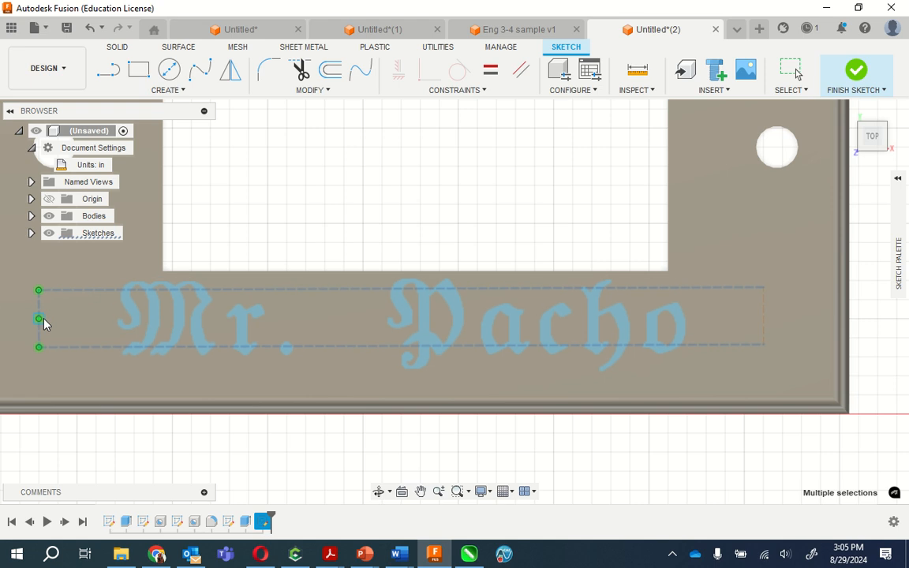
# - Extrude the name lettering below the opening by 0.05 in, joining it to the plate
pyautogui.rightClick(43, 322)
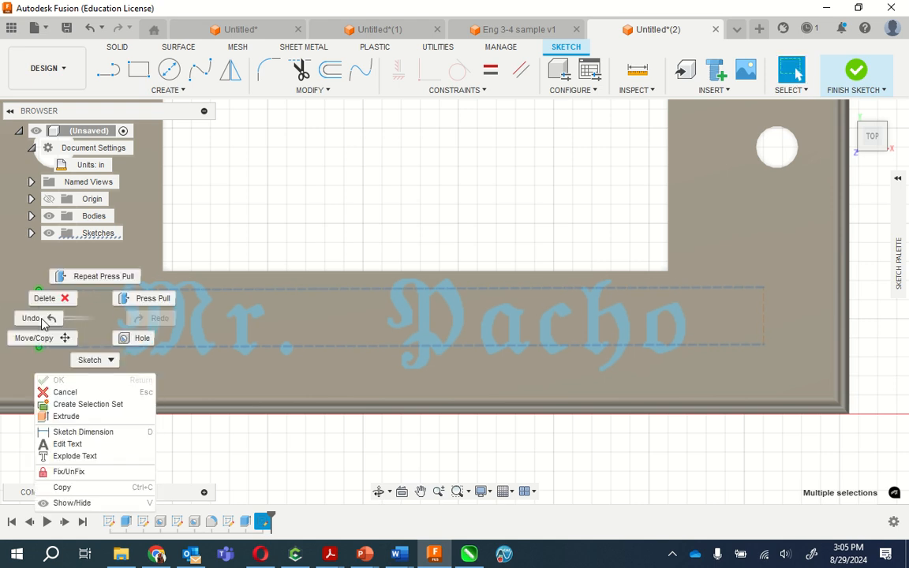
pyautogui.click(130, 299)
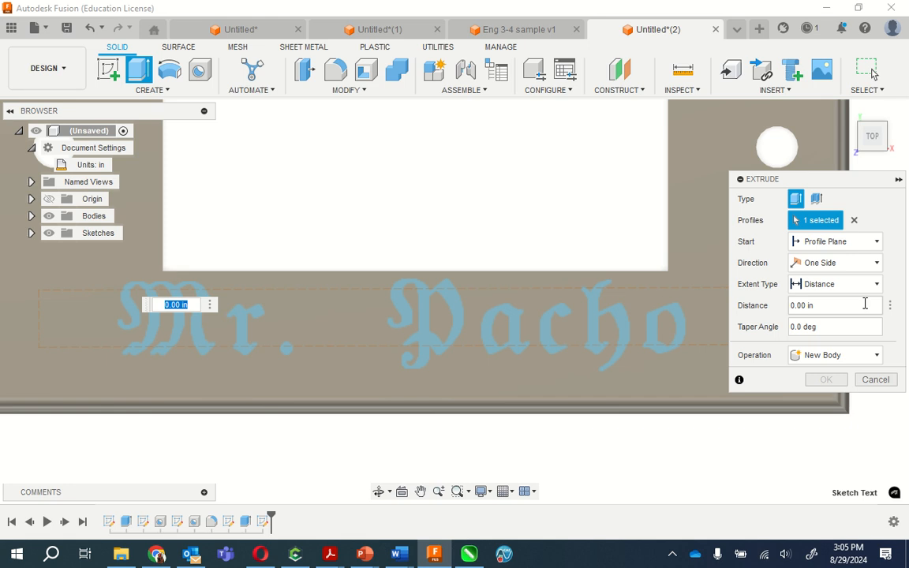
pyautogui.click(821, 308)
pyautogui.press('BackSpace')
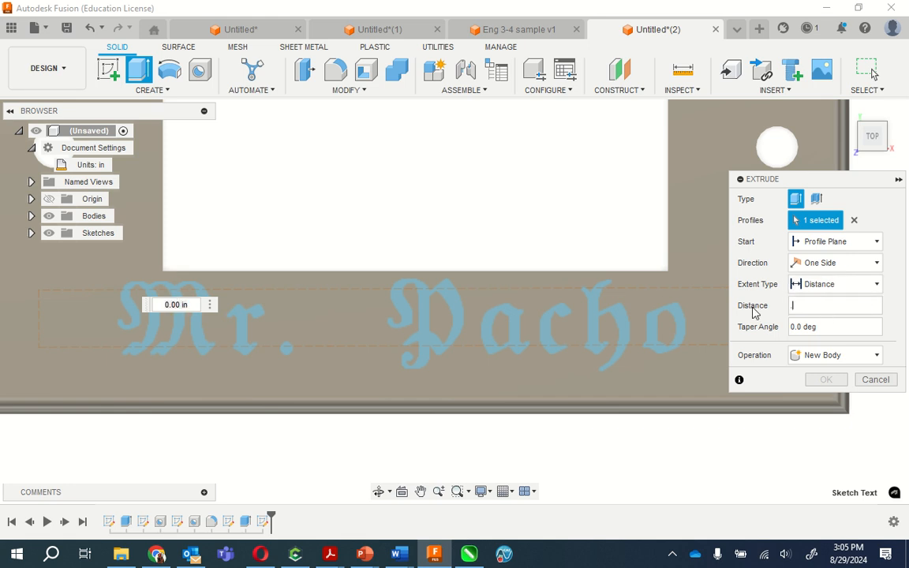
pyautogui.press('Return')
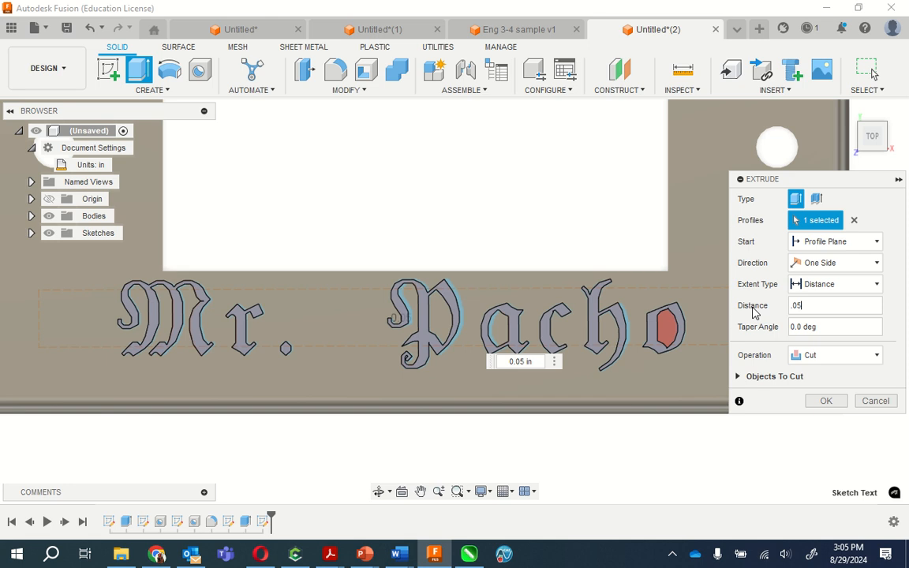
pyautogui.click(829, 360)
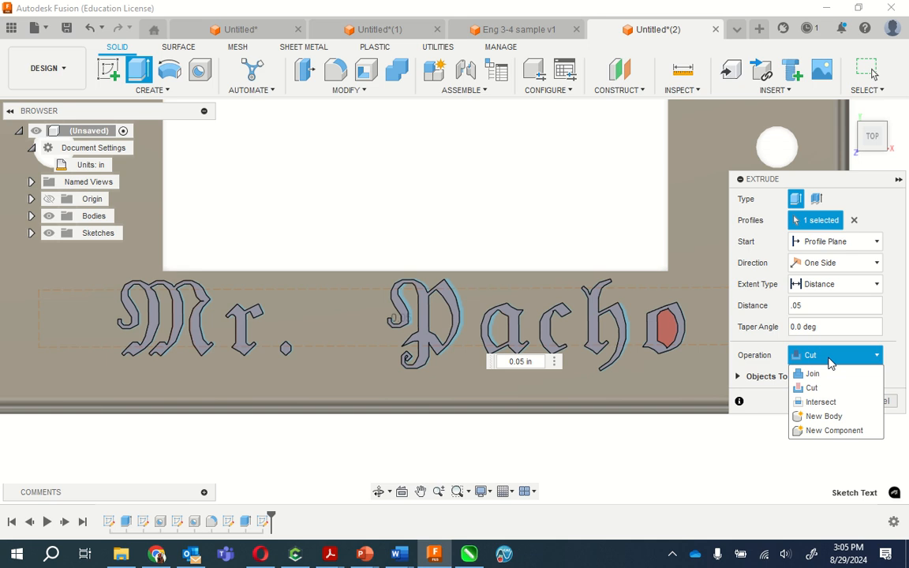
pyautogui.click(823, 375)
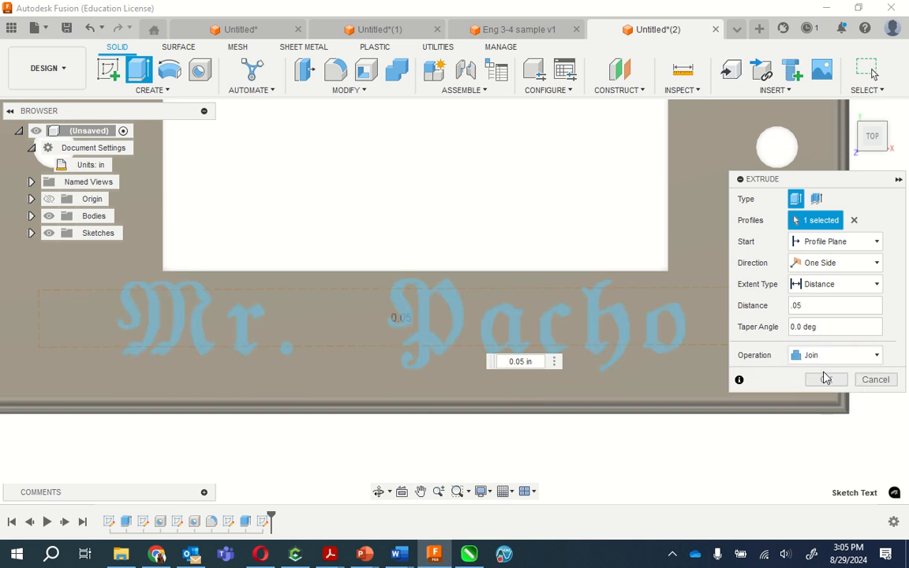
pyautogui.click(824, 379)
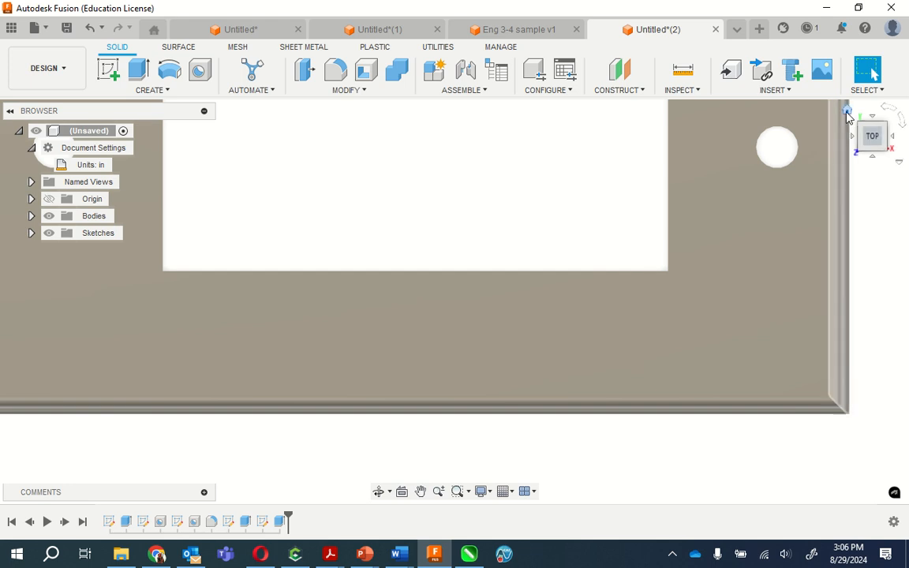
# - Examine the plate's upper face in the home and top views, selecting its faces to look for the extruded name lettering
pyautogui.click(847, 111)
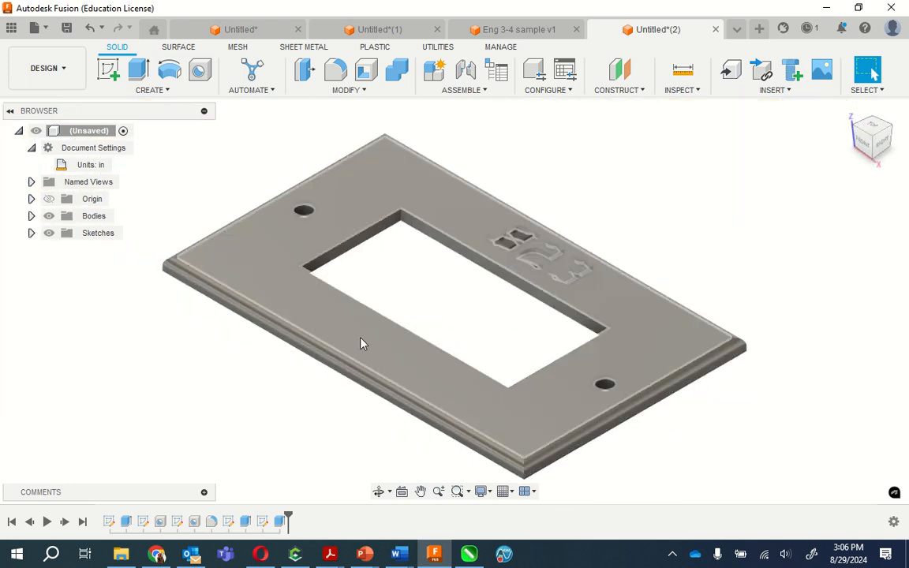
pyautogui.click(361, 342)
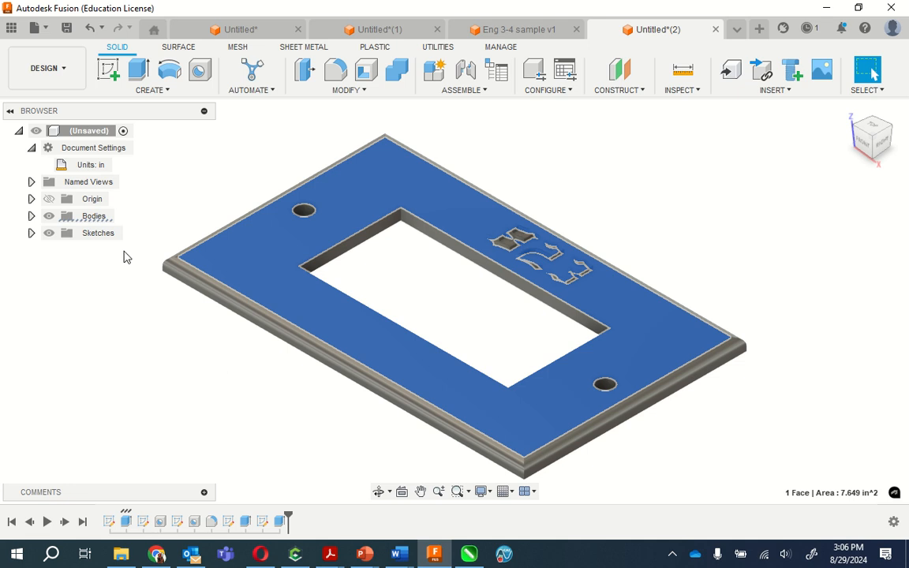
pyautogui.moveTo(82, 297); pyautogui.dragTo(535, 434)
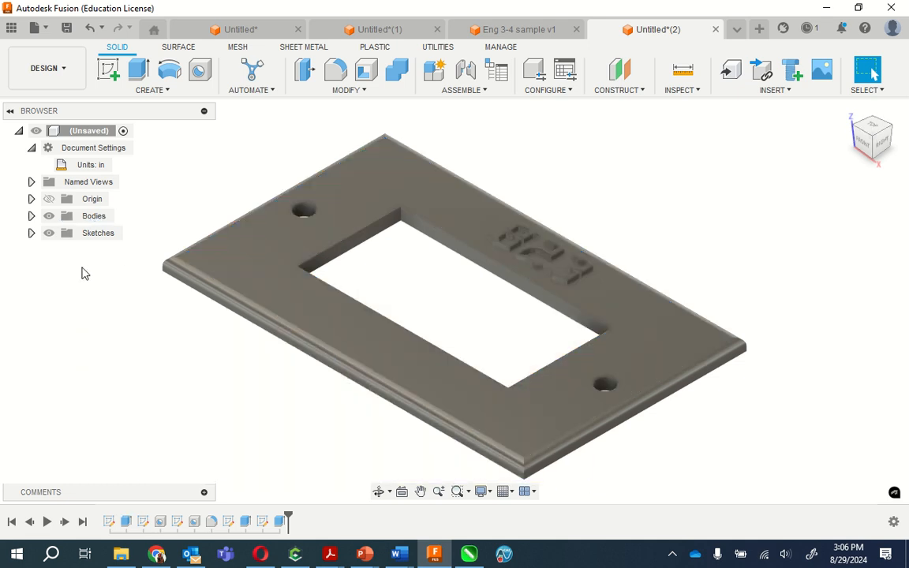
pyautogui.moveTo(157, 169); pyautogui.dragTo(612, 493)
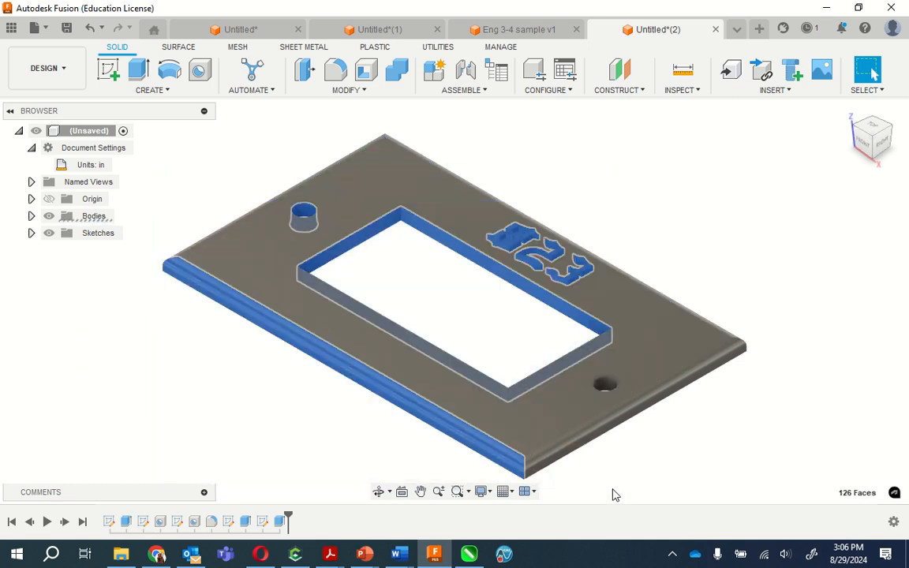
pyautogui.click(357, 343)
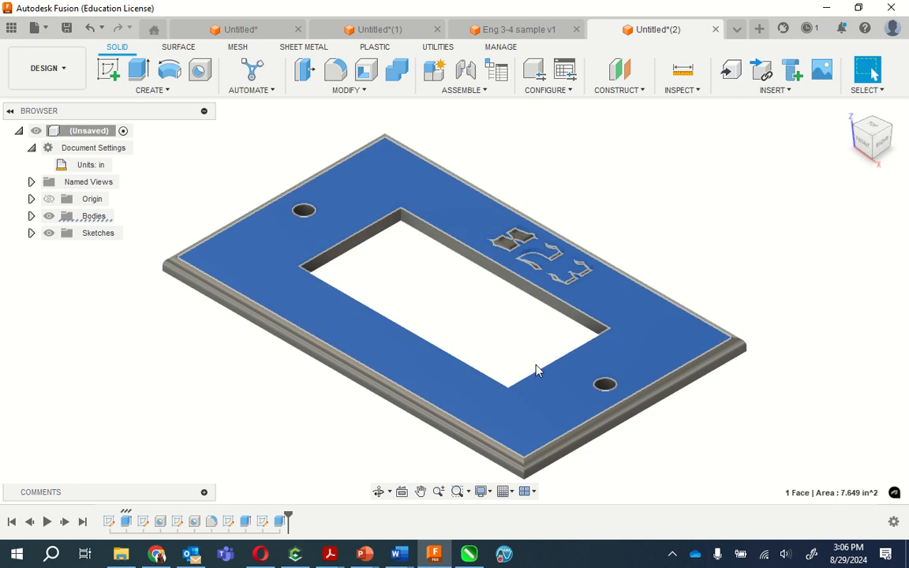
pyautogui.click(870, 125)
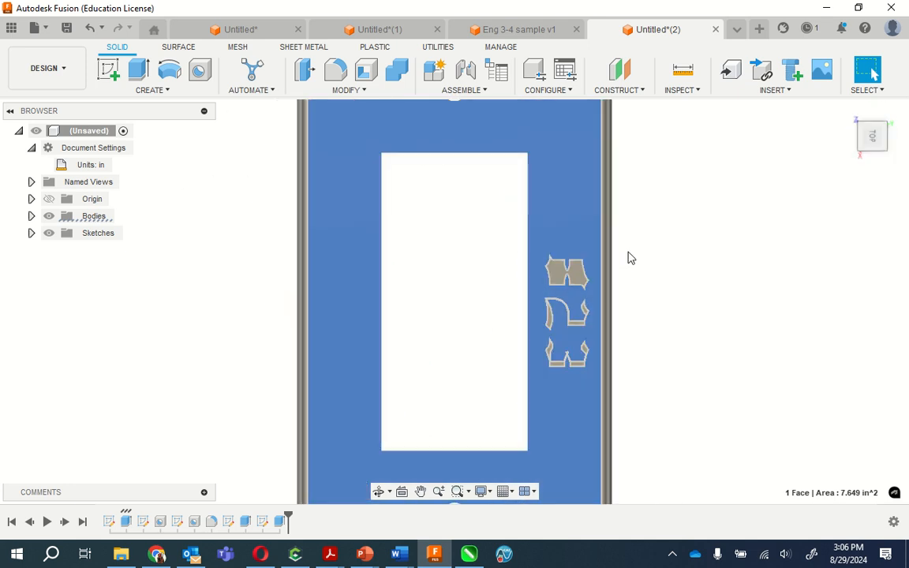
pyautogui.click(883, 114)
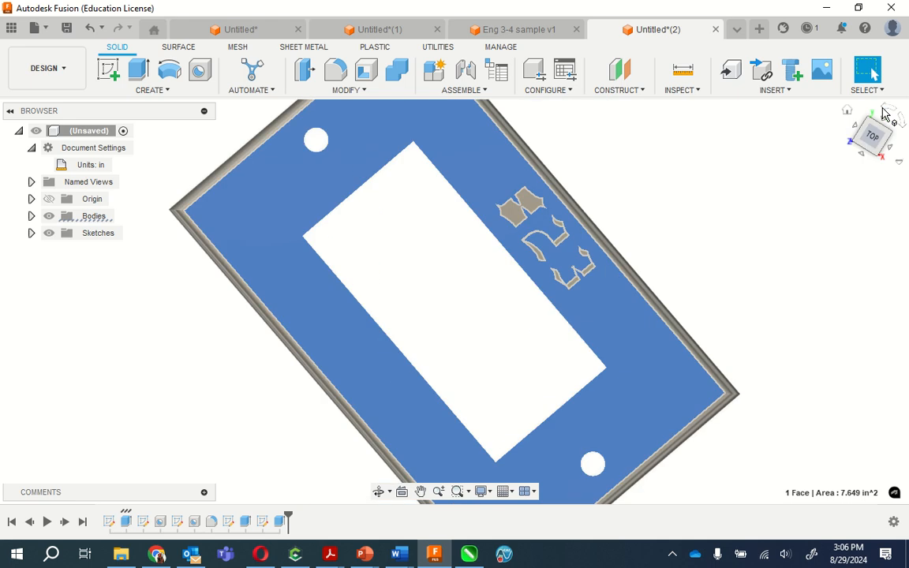
pyautogui.click(430, 311)
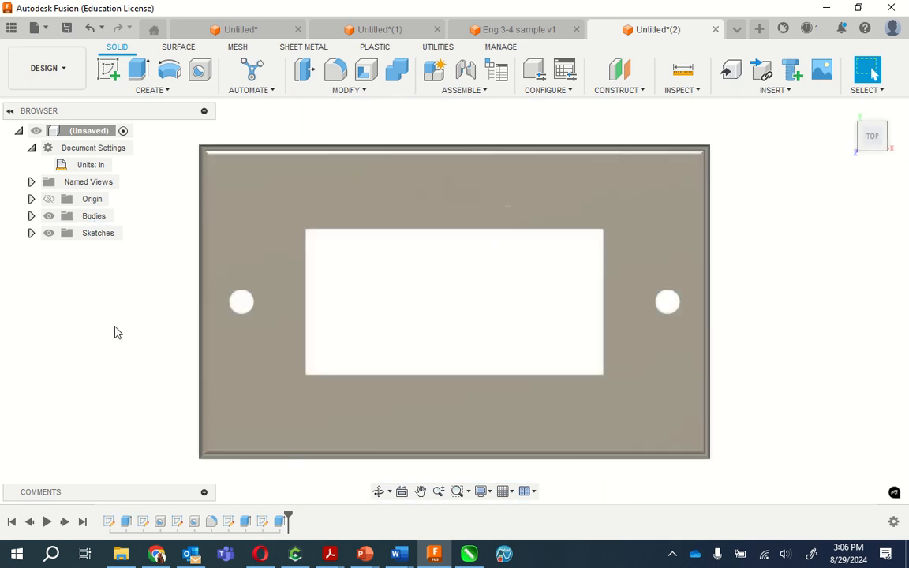
pyautogui.moveTo(116, 325); pyautogui.dragTo(806, 501)
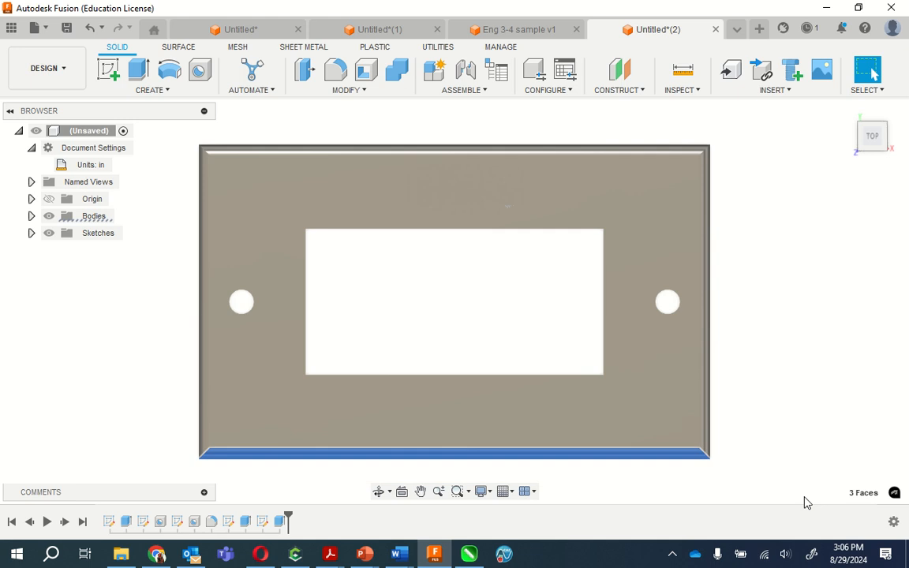
pyautogui.click(395, 410)
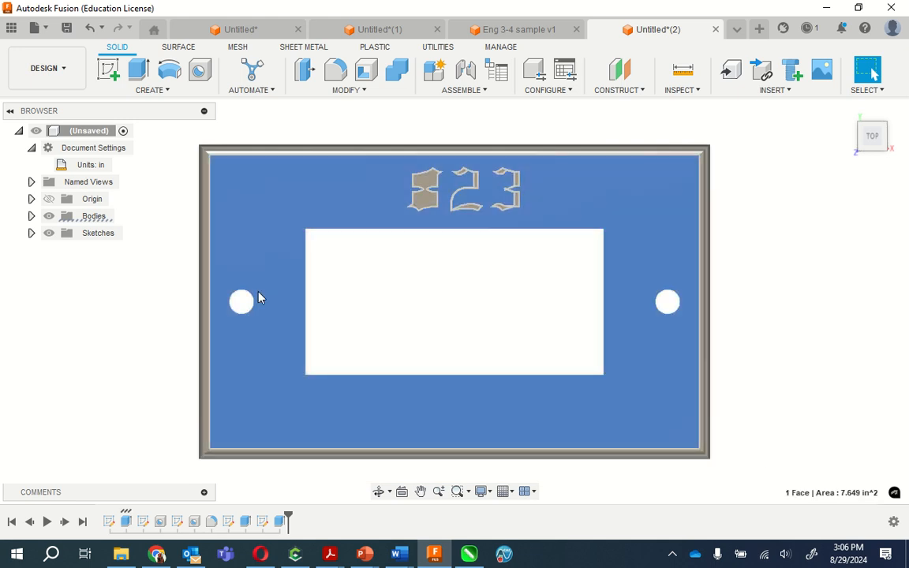
pyautogui.press('Delete')
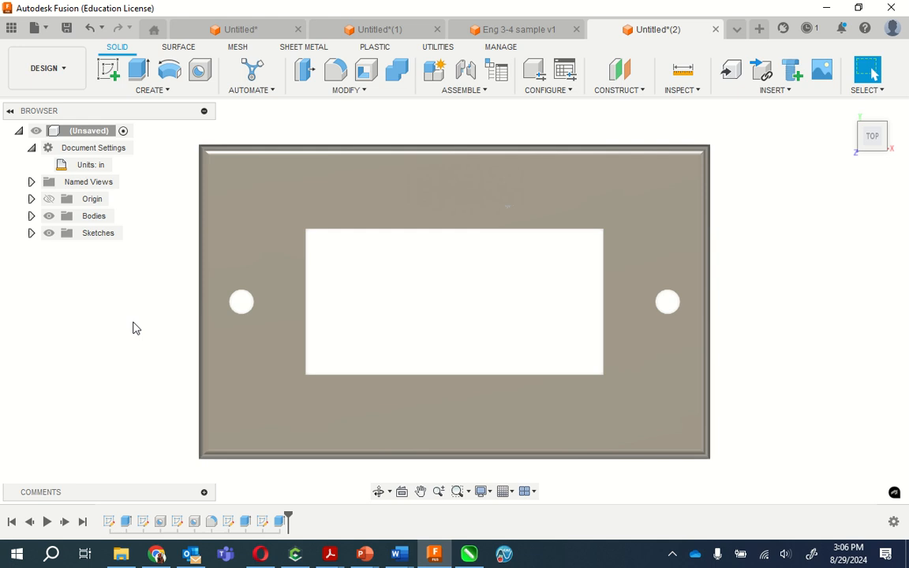
# - Switch to the open Eng 3-4 sample v1 design to view its raised name lettering
pyautogui.click(518, 29)
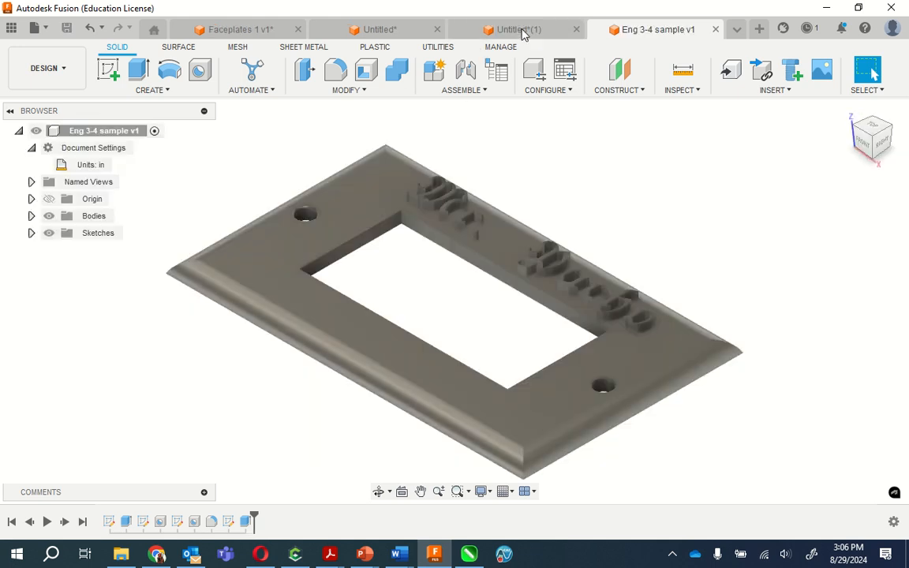